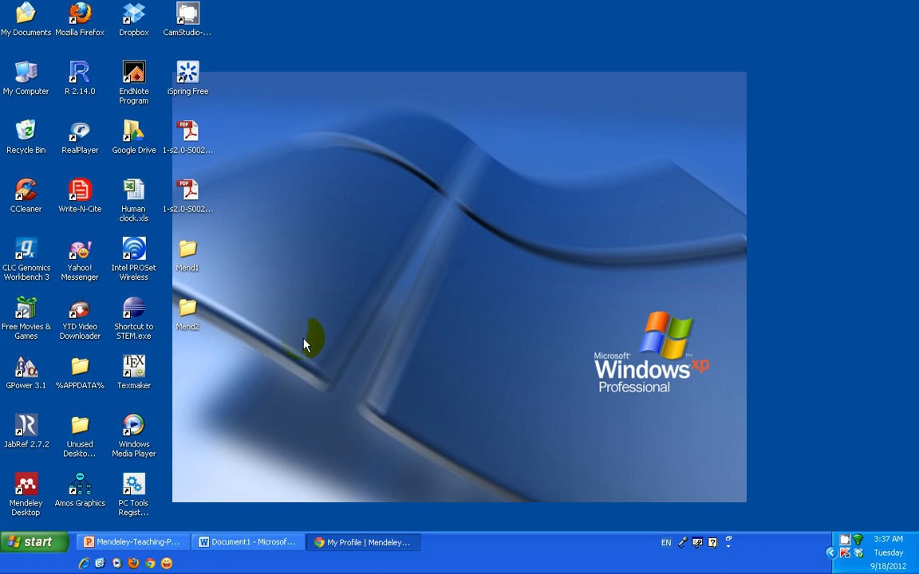
left_click(128, 543)
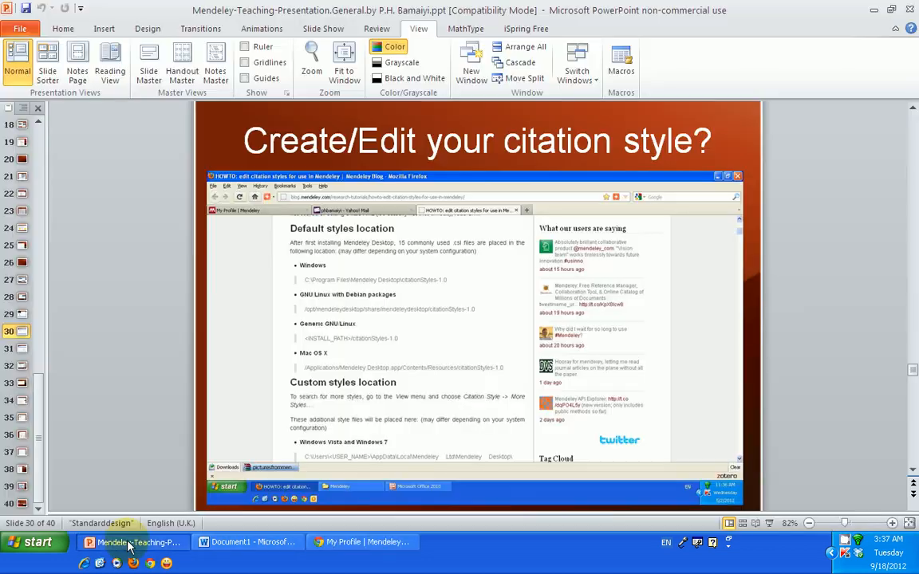
left_click(369, 543)
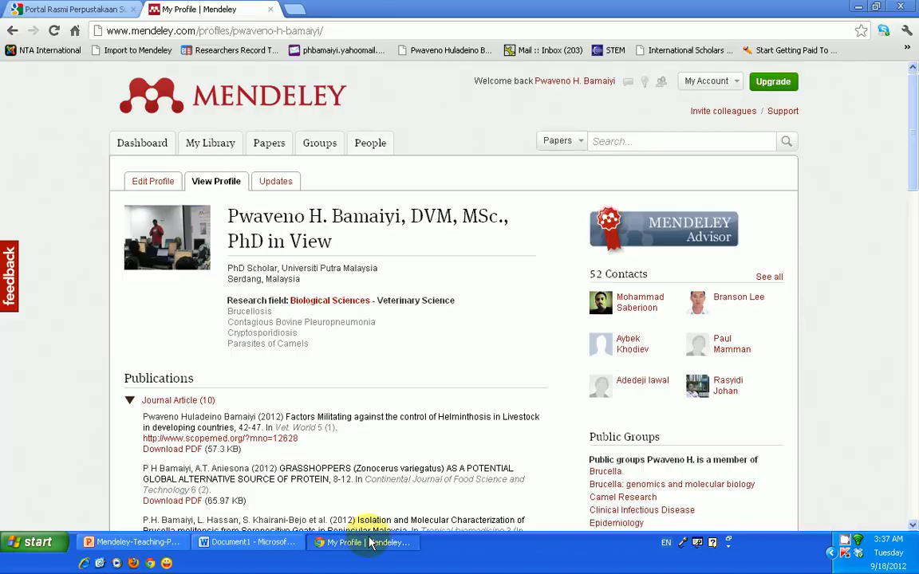
left_click(293, 13)
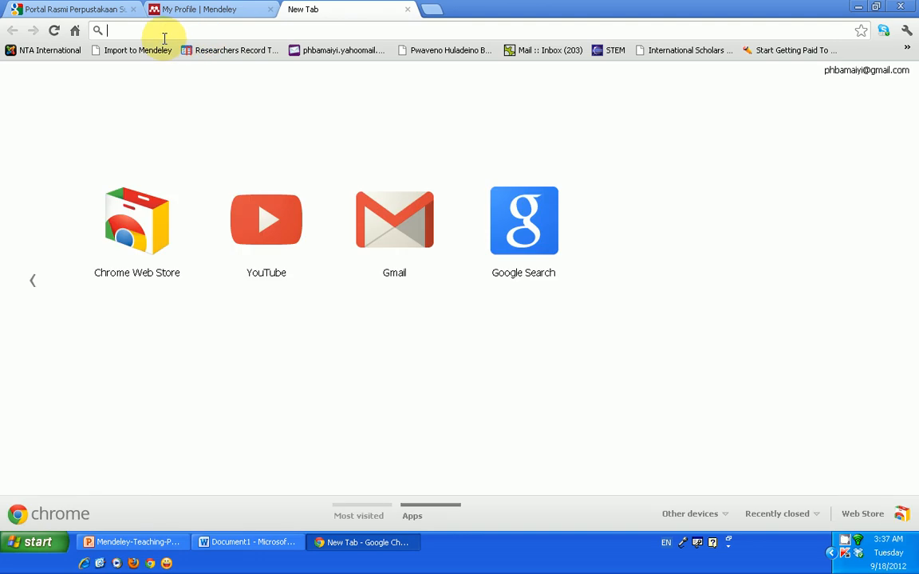
type("www")
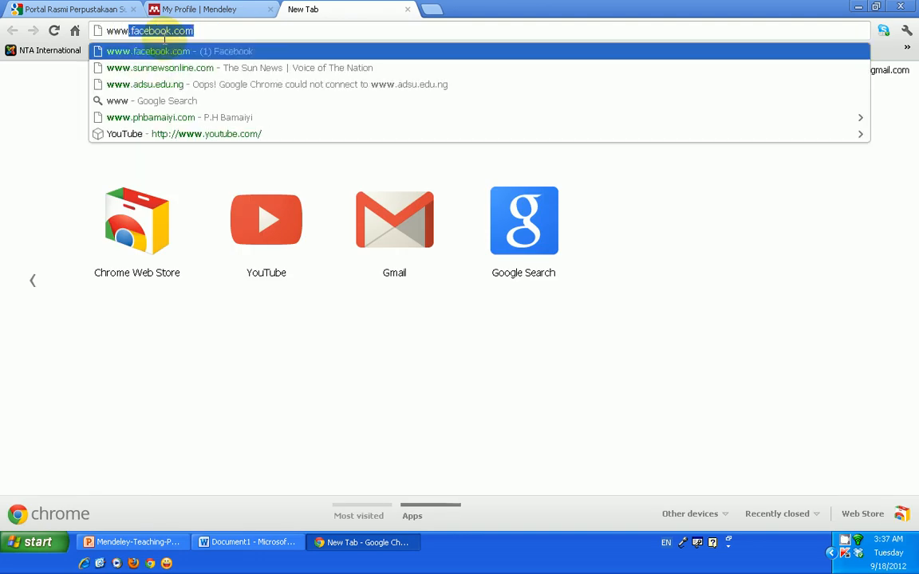
type(".me")
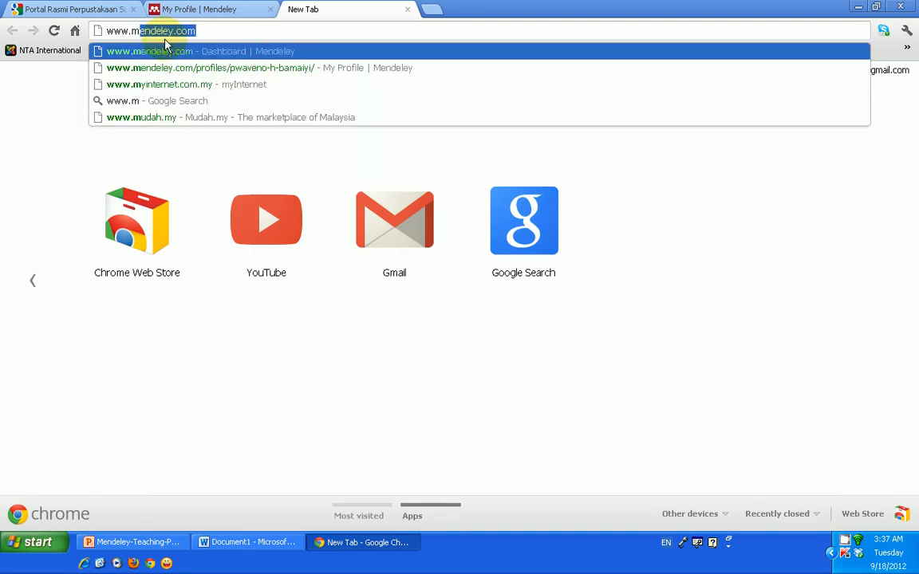
type("ndeley")
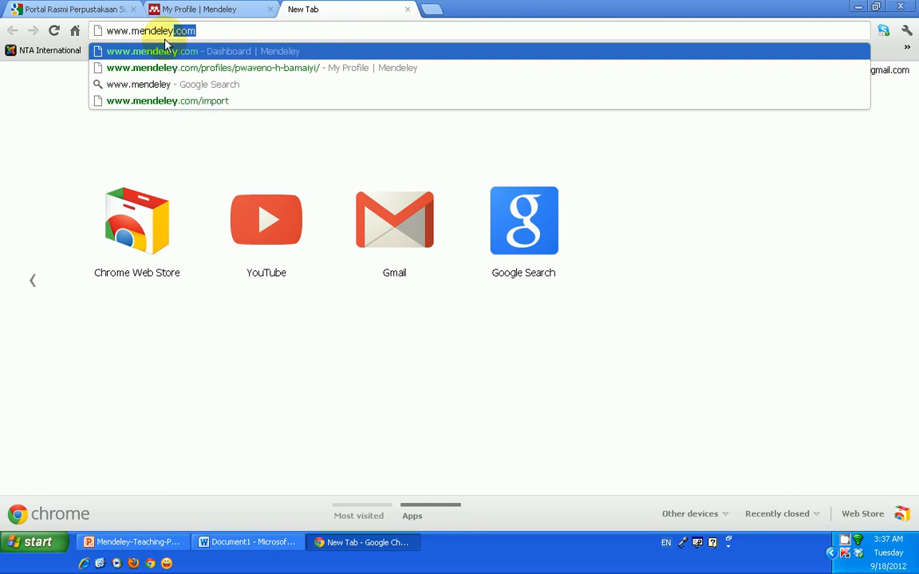
type(".com")
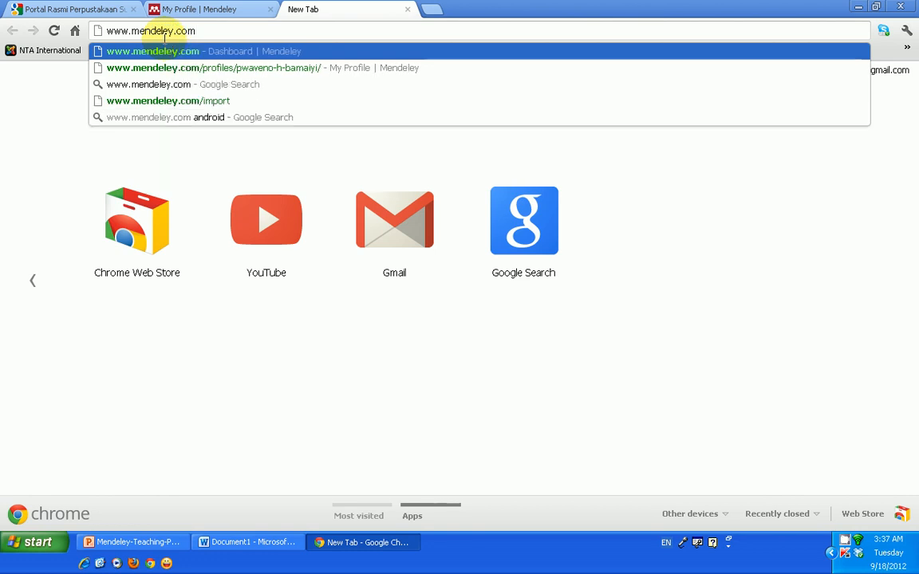
key("Return")
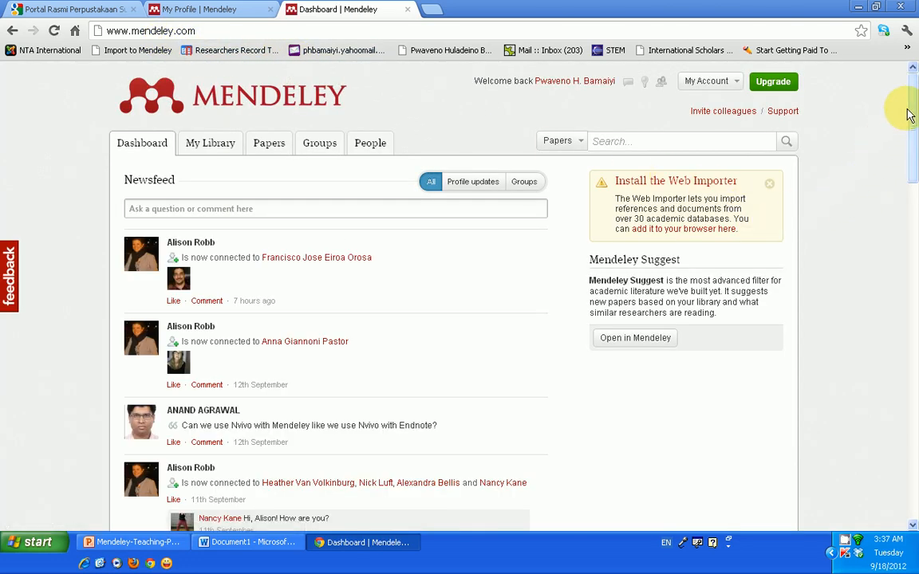
left_click_drag(914, 108, 916, 454)
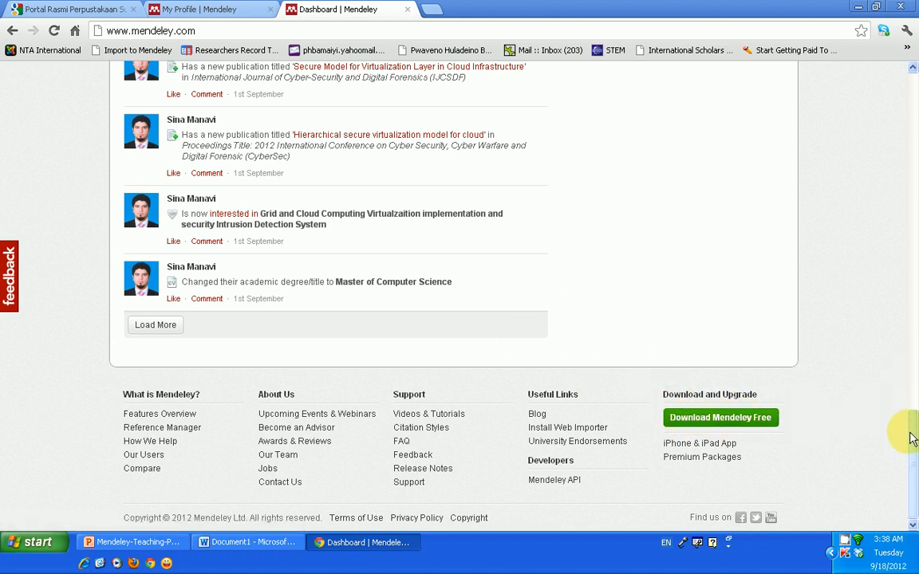
left_click_drag(913, 433, 913, 408)
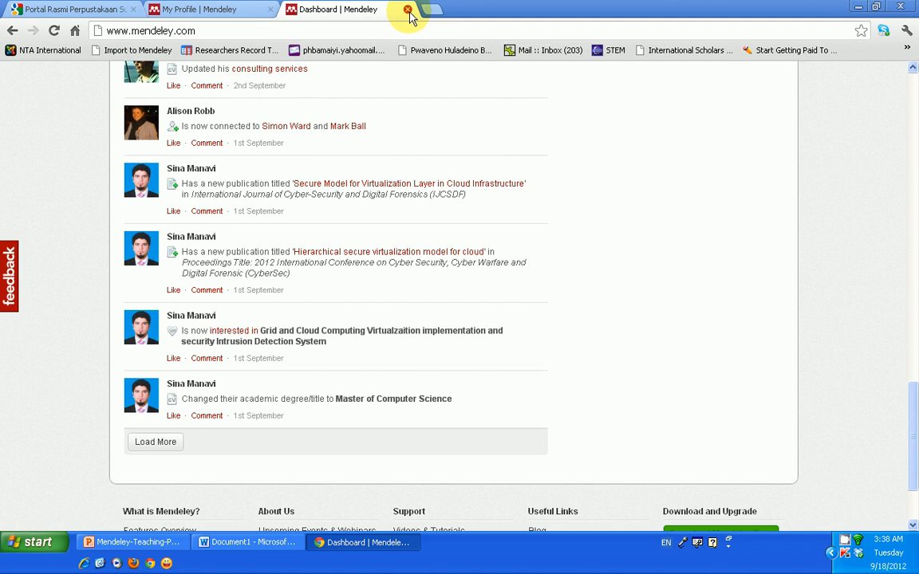
- Show the Windows desktop and launch Mendeley Desktop
left_click(99, 563)
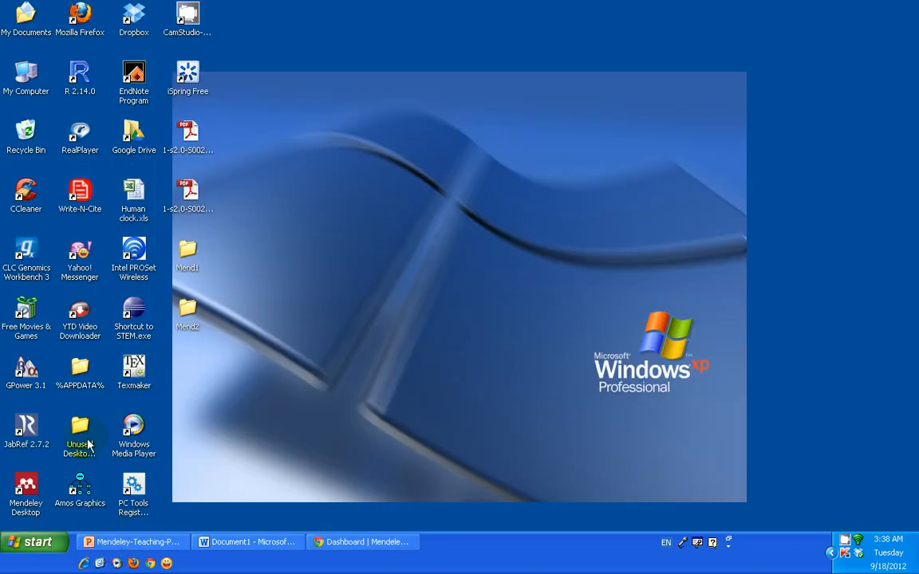
left_click(27, 490)
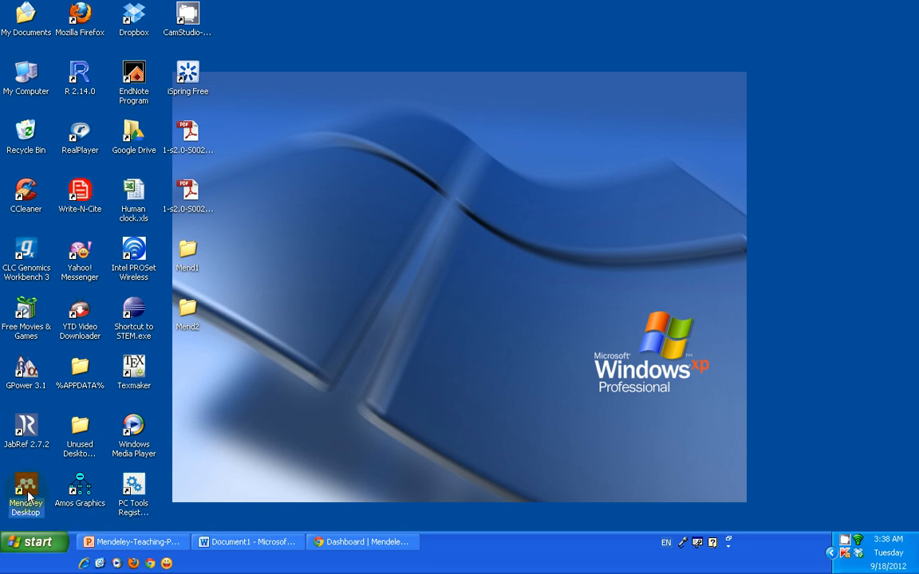
double_click(27, 493)
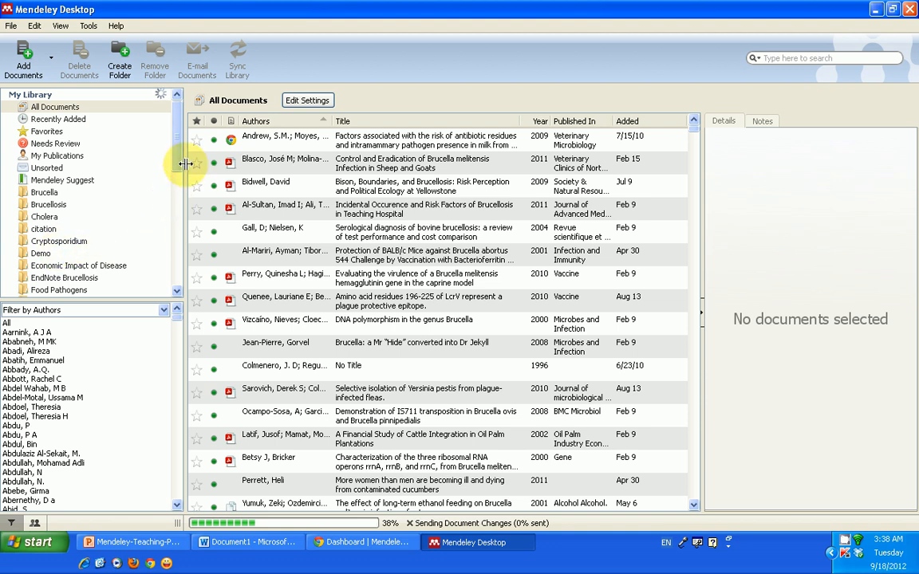
- Create a new folder in My Library and name it Demo2 instead of the already used name Demo
left_click_drag(180, 156, 178, 201)
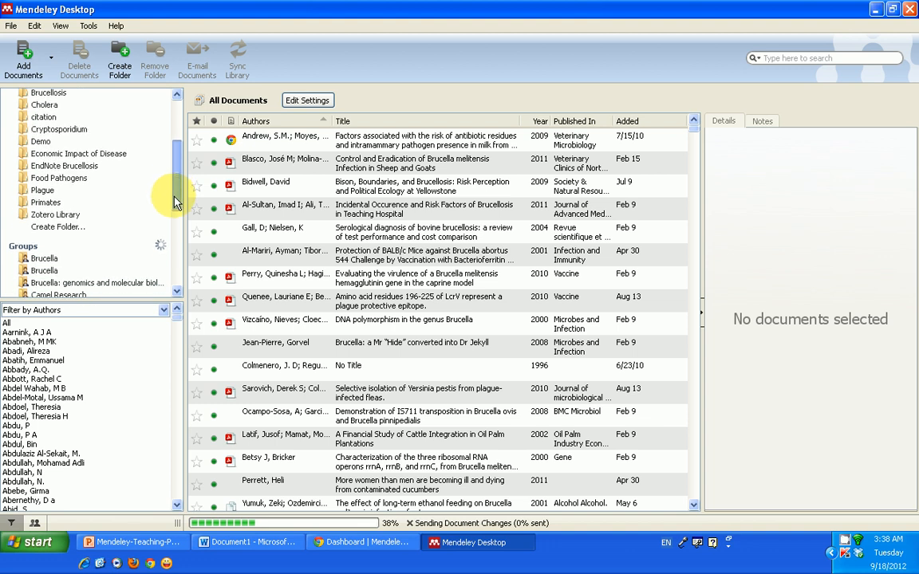
left_click(53, 229)
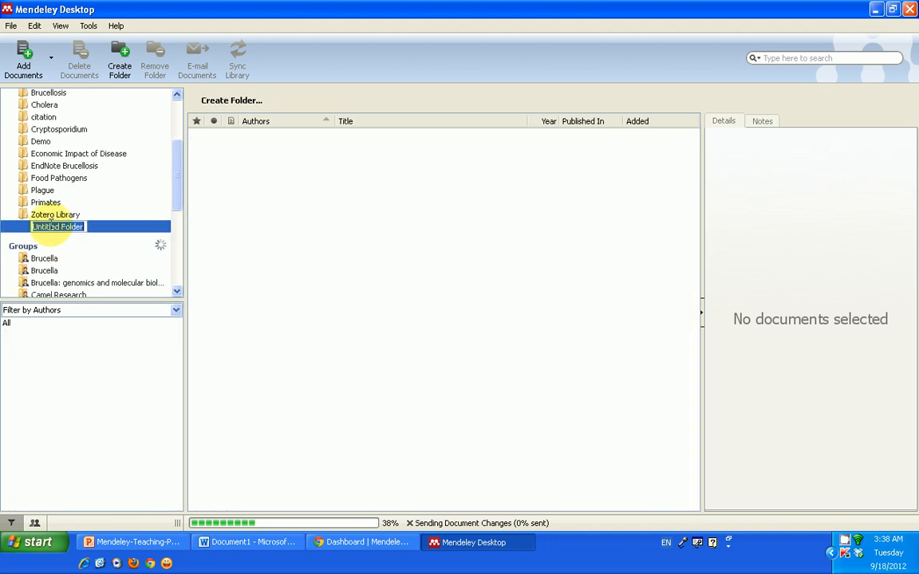
type("Demo")
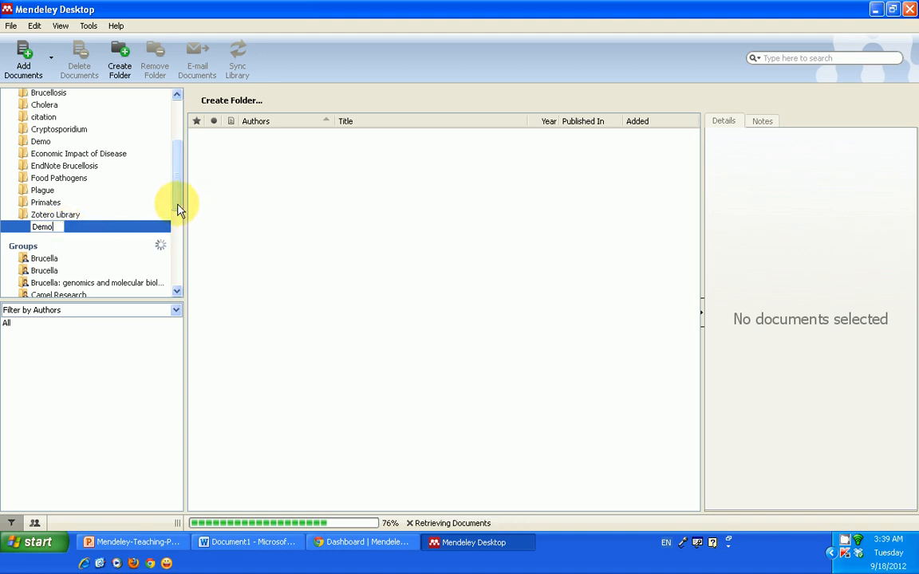
key("Return")
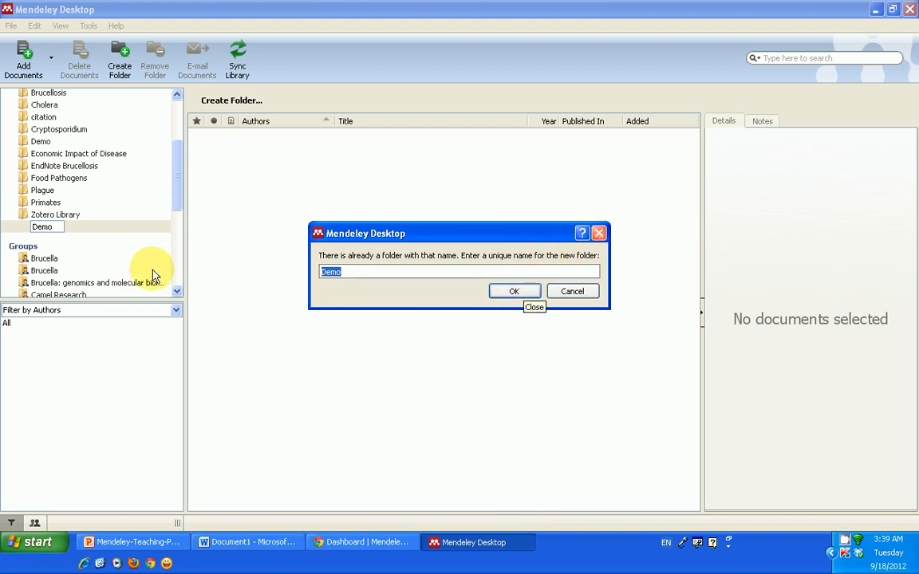
left_click(56, 230)
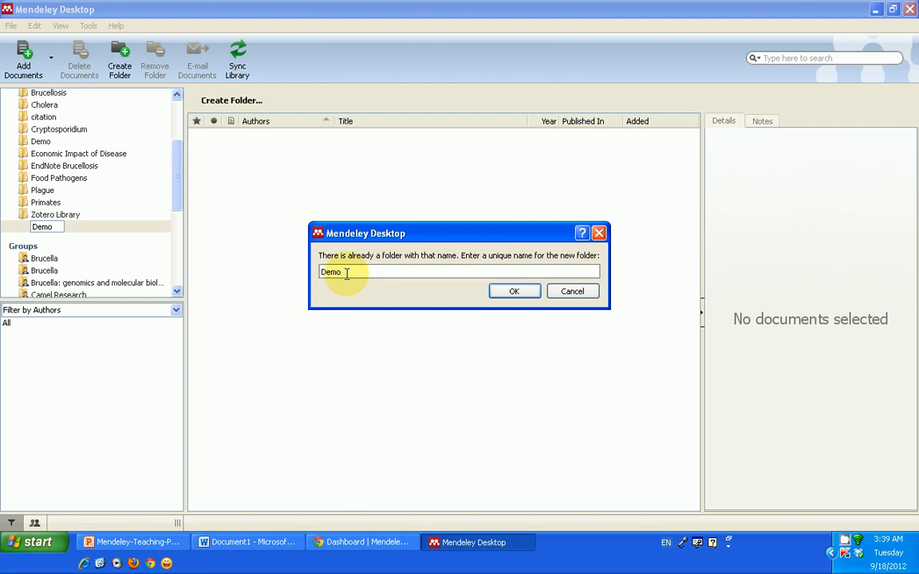
left_click(513, 291)
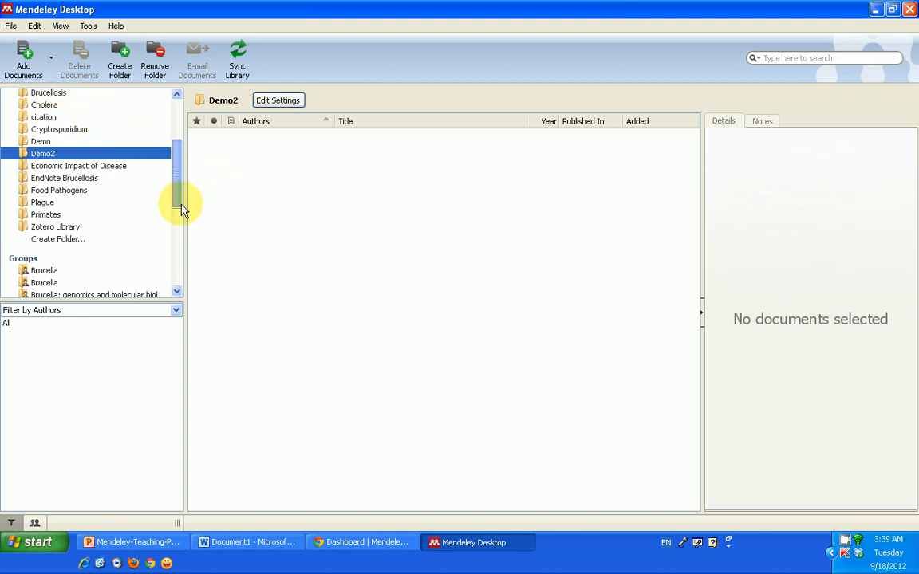
- Switch to Chrome, open My Library on the Mendeley website and examine its folder and group lists
left_click(348, 542)
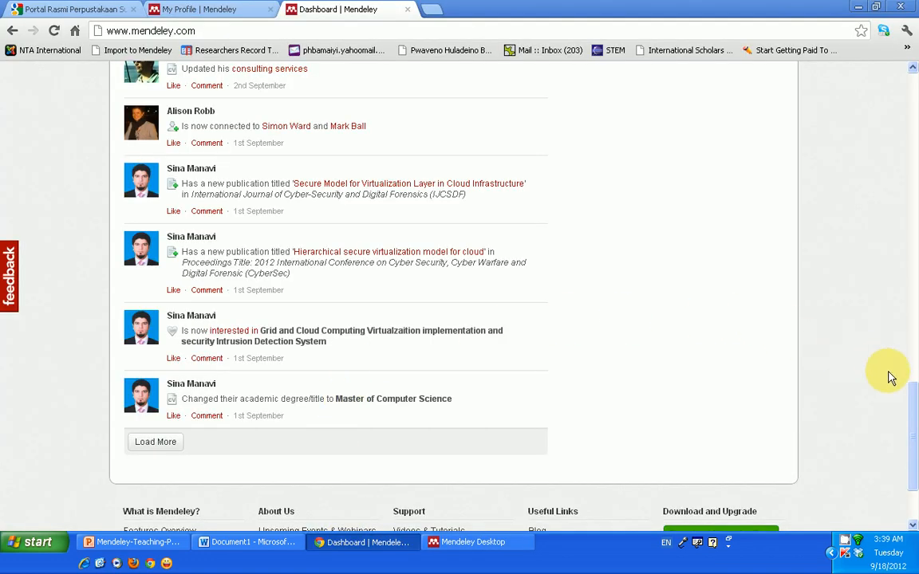
left_click_drag(915, 408, 913, 82)
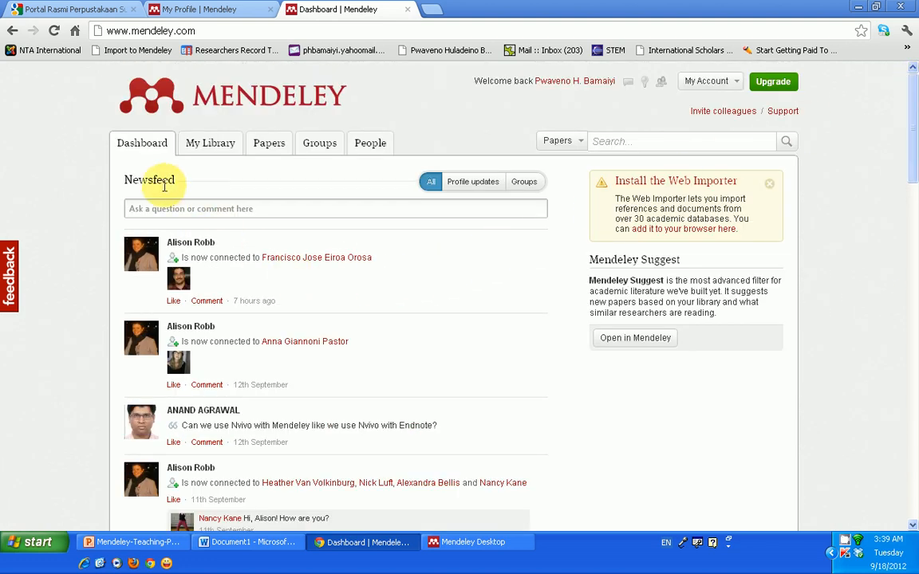
left_click(211, 146)
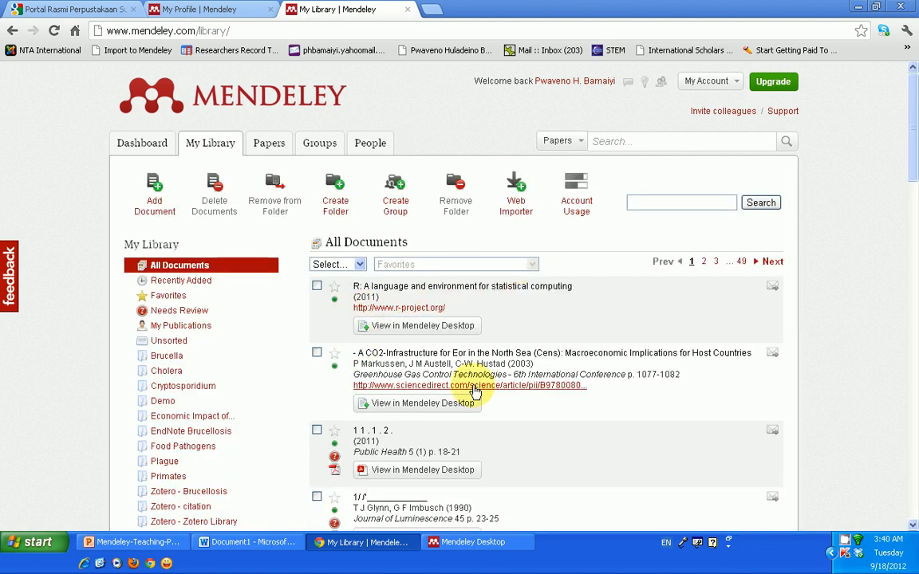
scroll(553, 428, "down", 3)
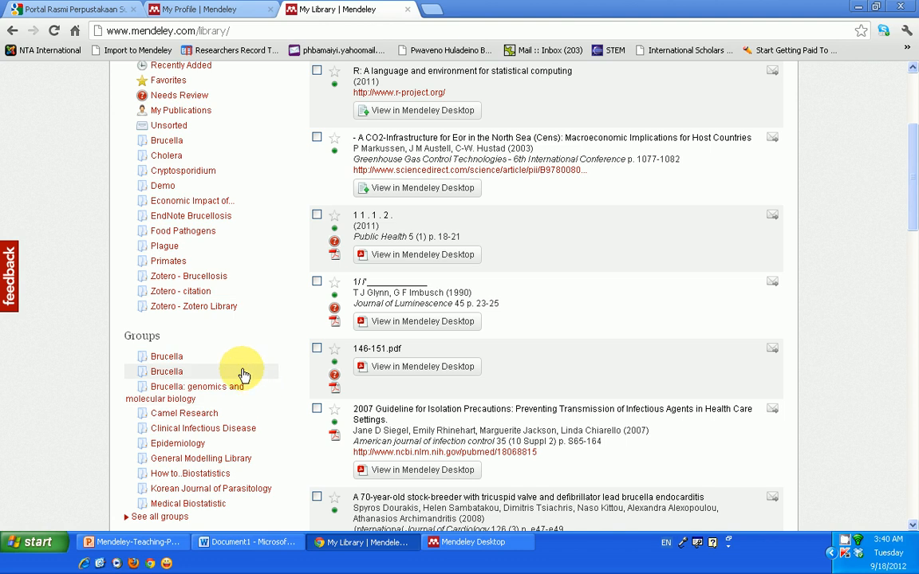
scroll(236, 355, "up", 3)
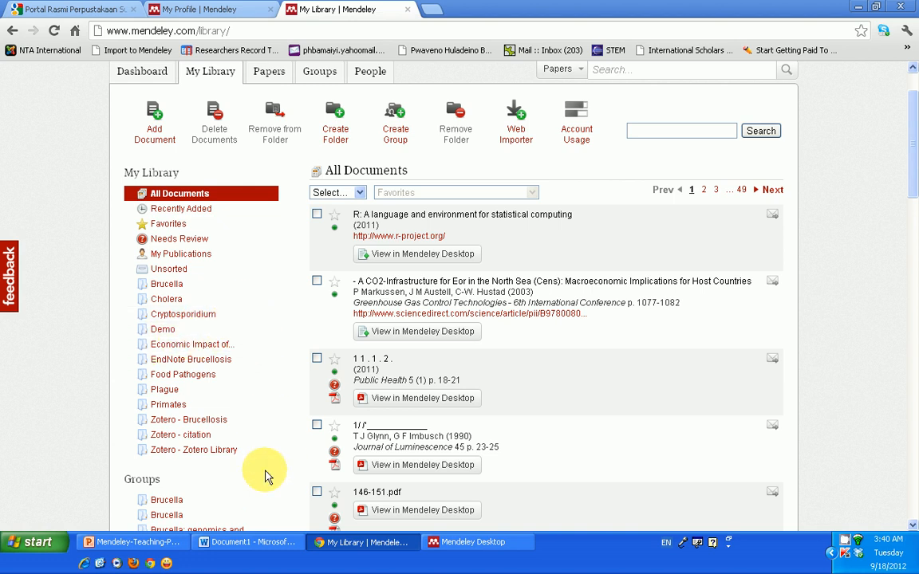
- Switch to Mendeley Desktop and sync the library with the online account, checking the web library before syncing again
left_click(479, 543)
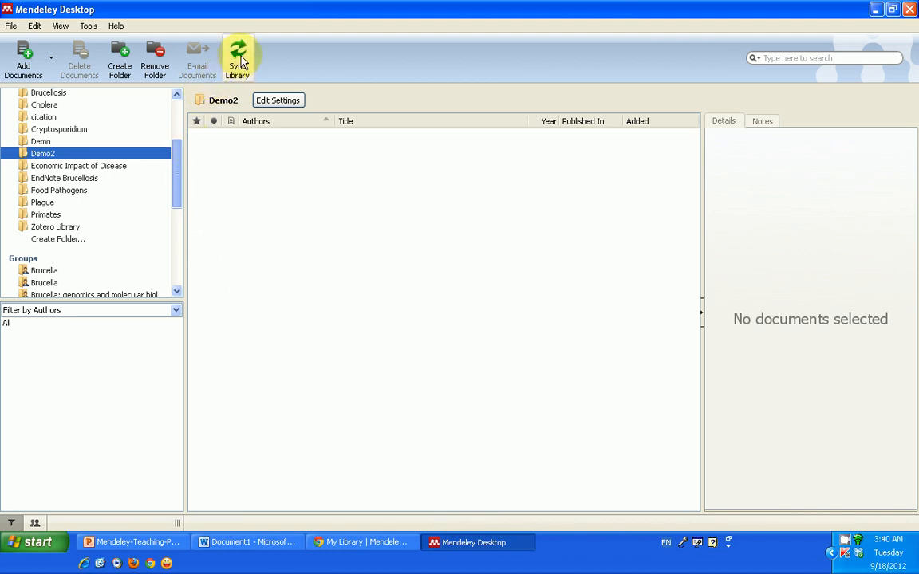
left_click(239, 59)
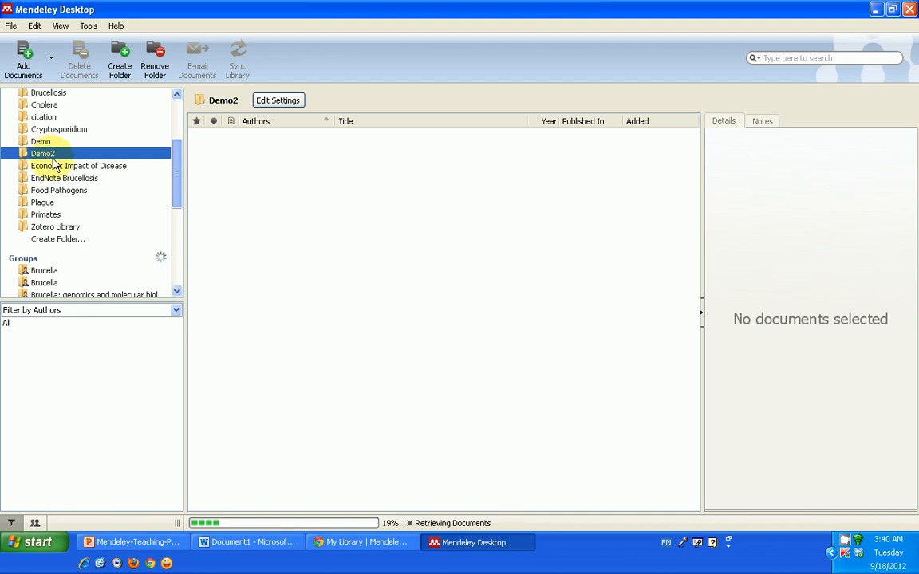
left_click(362, 542)
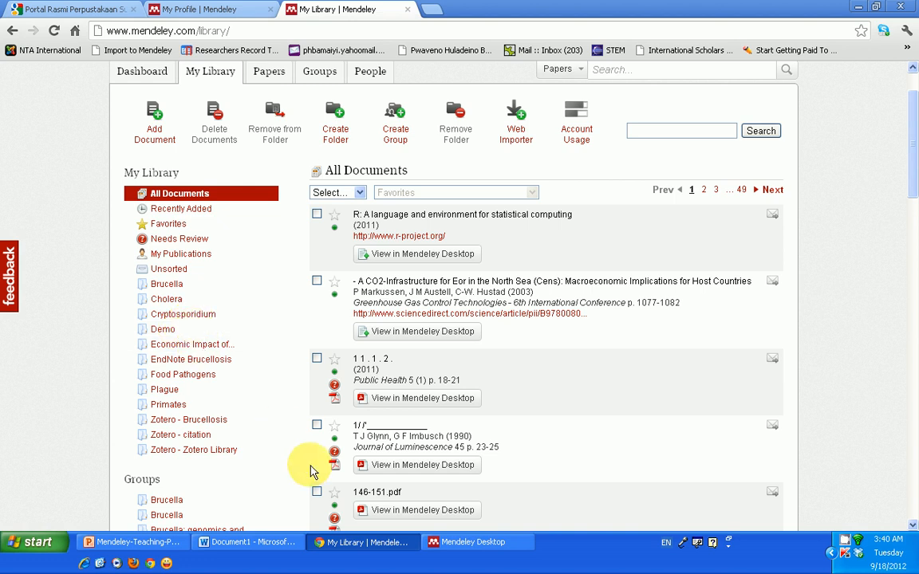
left_click(465, 541)
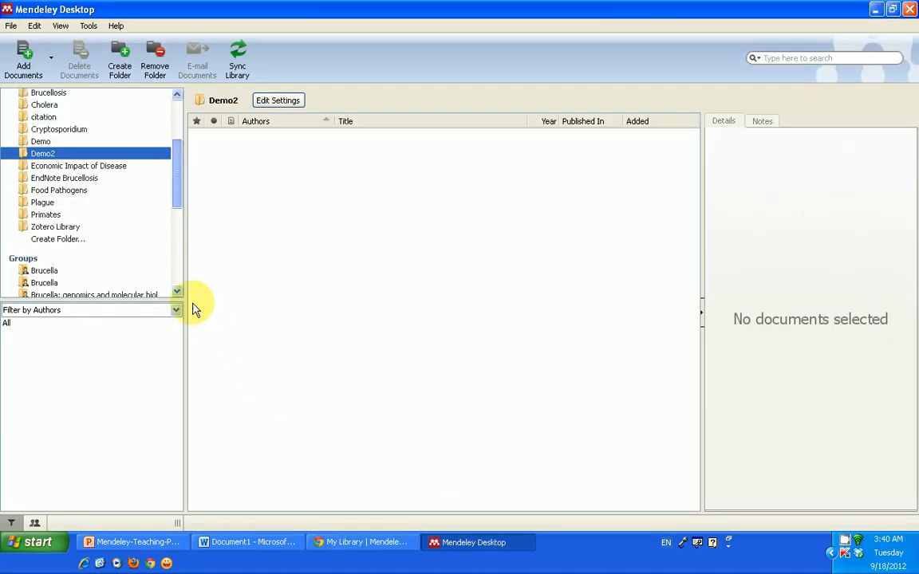
left_click(240, 60)
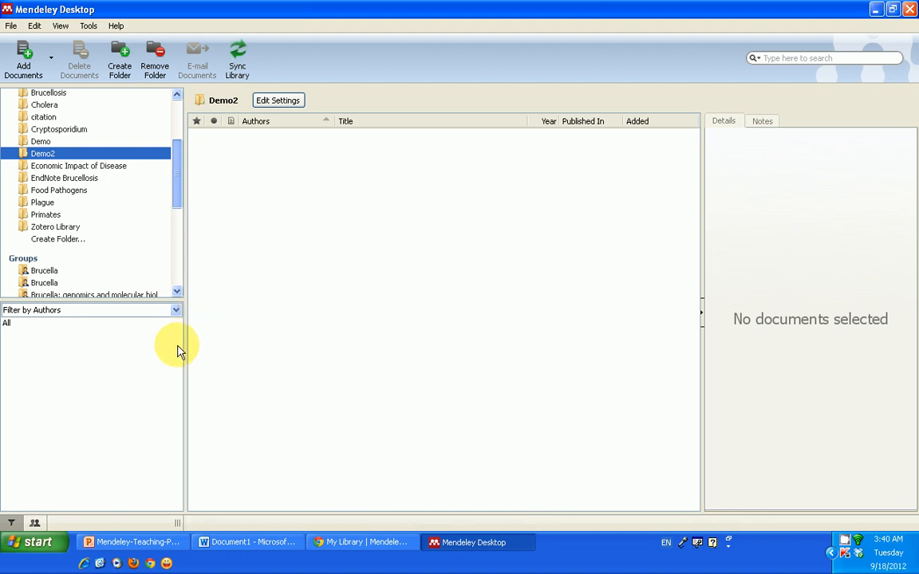
- Reload the online library in Chrome and compare its folder list with the one in Mendeley Desktop
left_click(359, 545)
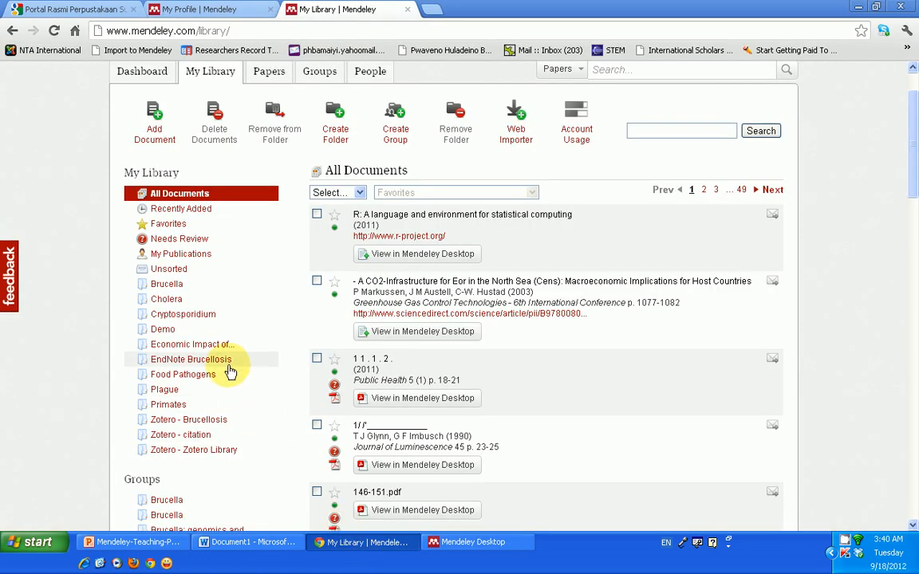
left_click(54, 30)
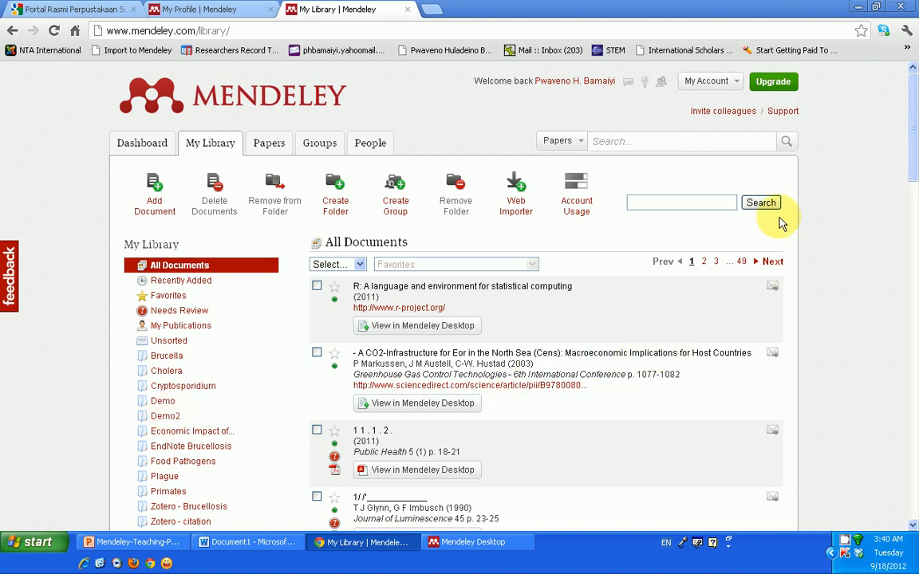
left_click(478, 542)
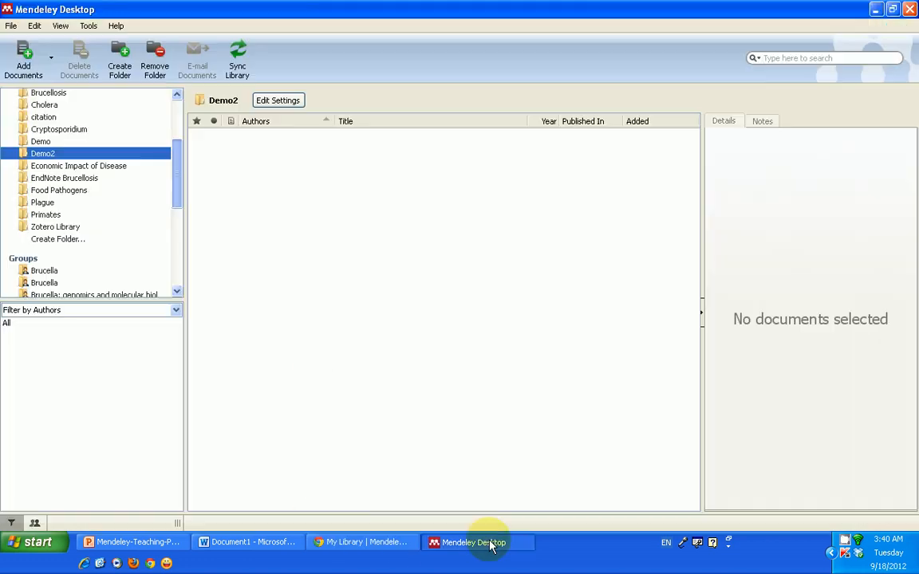
left_click(360, 542)
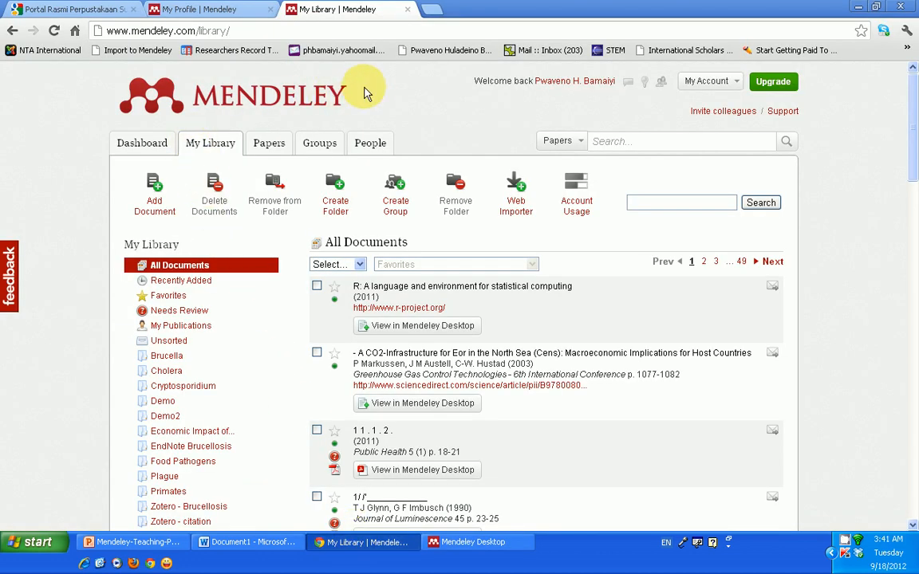
left_click(475, 543)
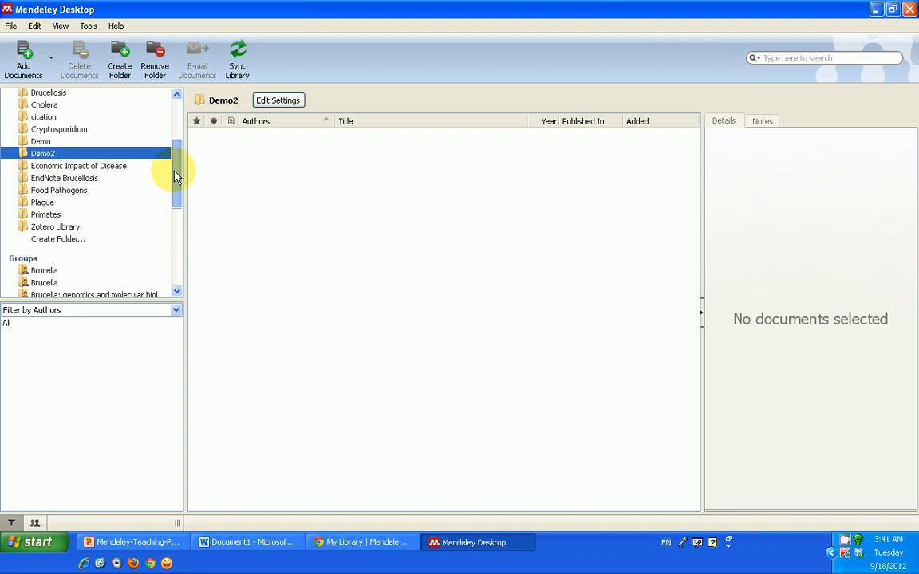
left_click_drag(174, 170, 181, 117)
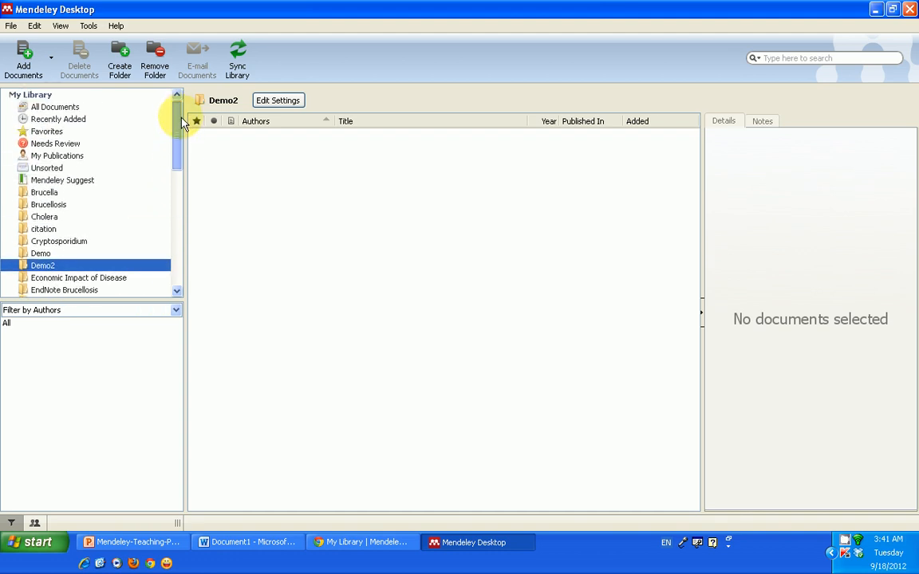
left_click(11, 27)
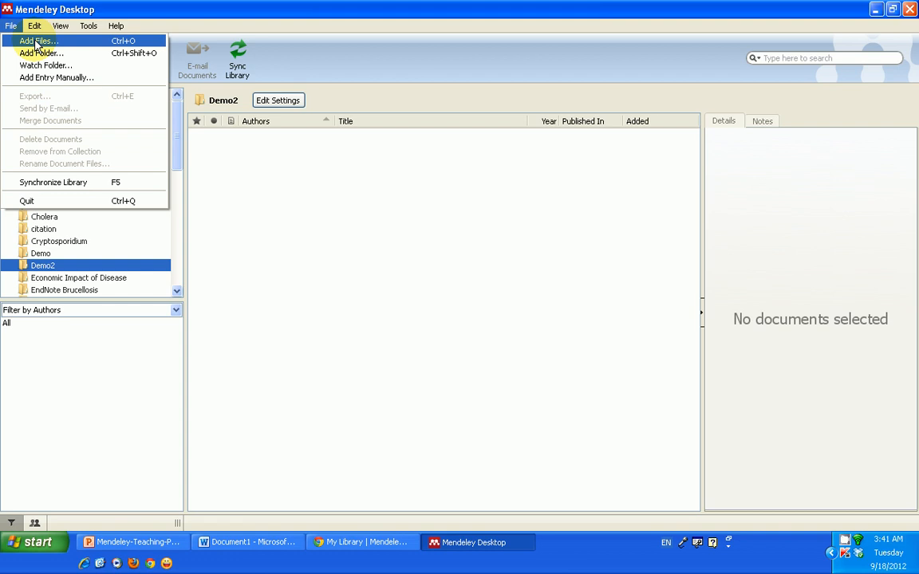
left_click(35, 41)
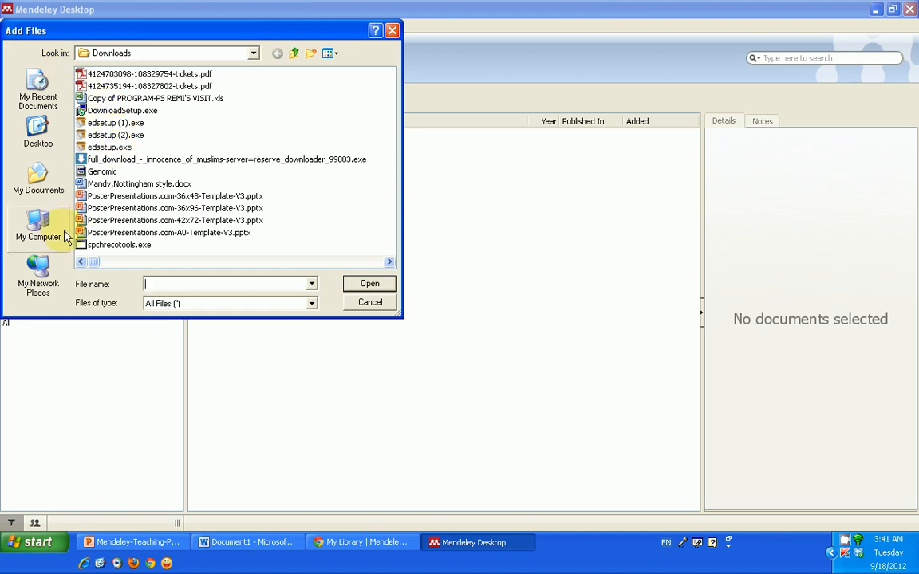
left_click(39, 146)
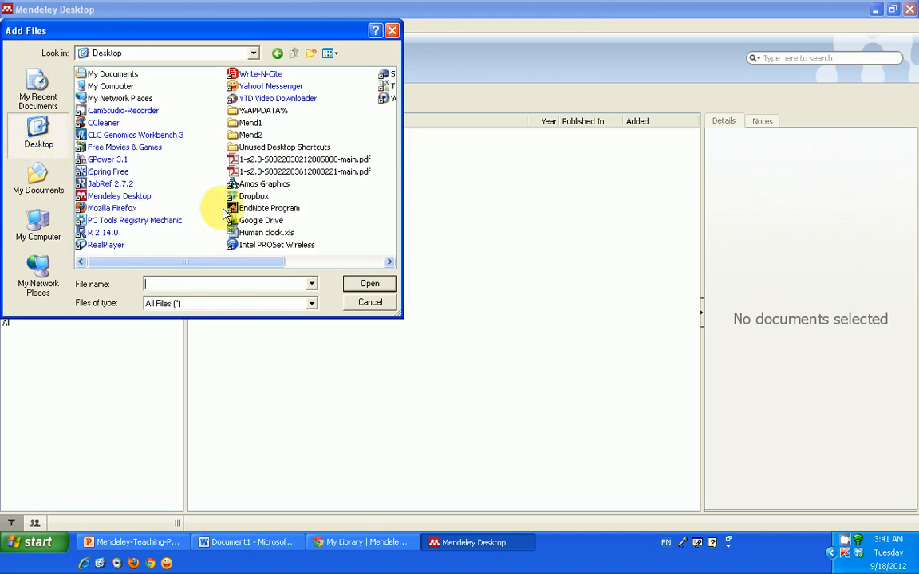
left_click(263, 159)
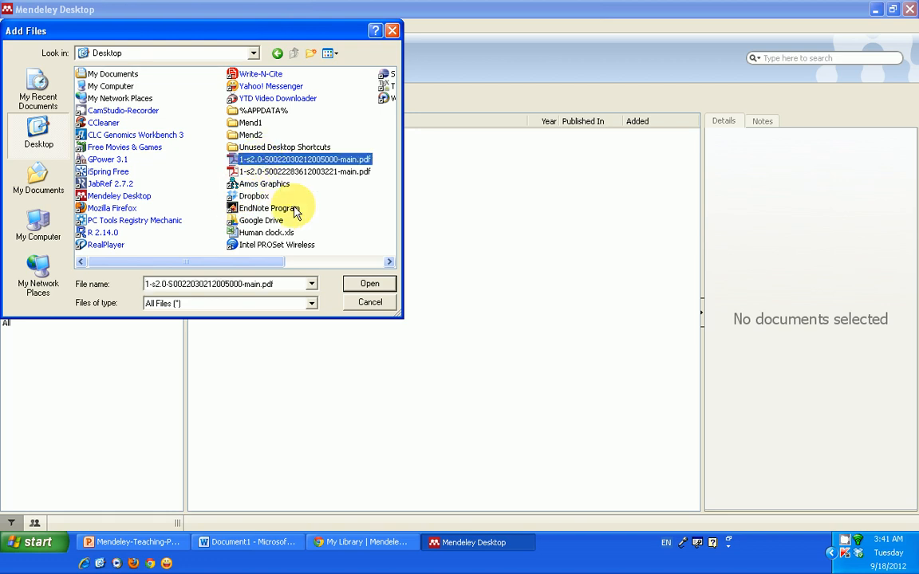
left_click(368, 284)
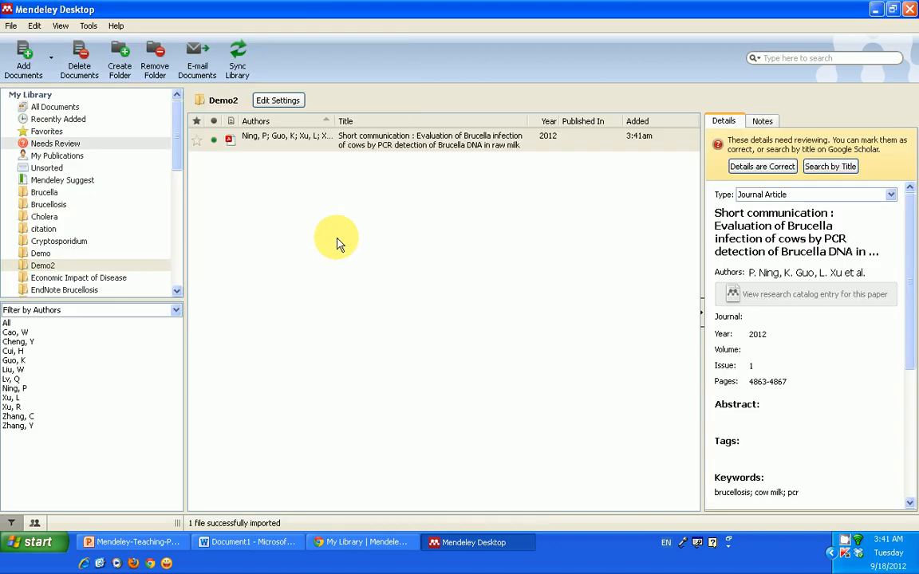
left_click(386, 144)
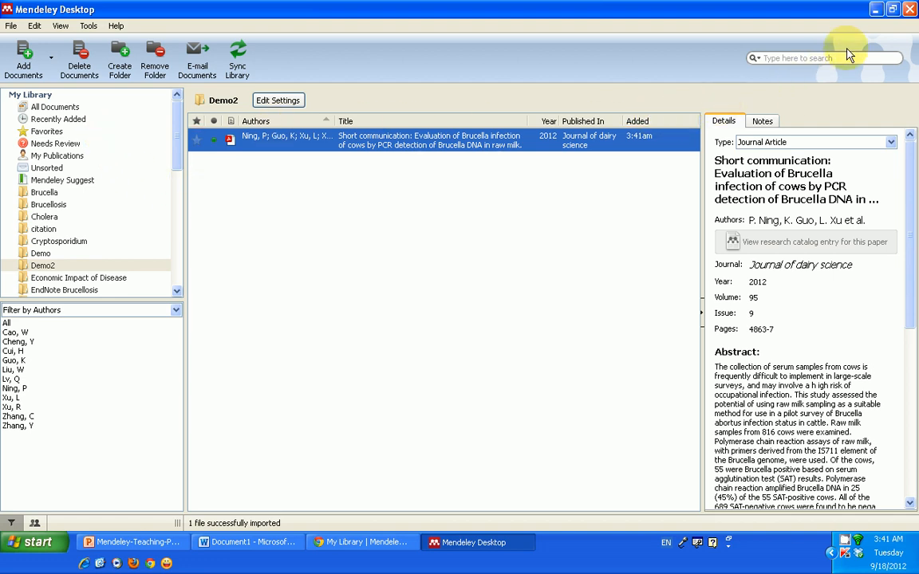
- Restore the Mendeley Desktop window to a smaller size, minimize Chrome and move the window clear of the PDF files on the desktop
left_click(894, 10)
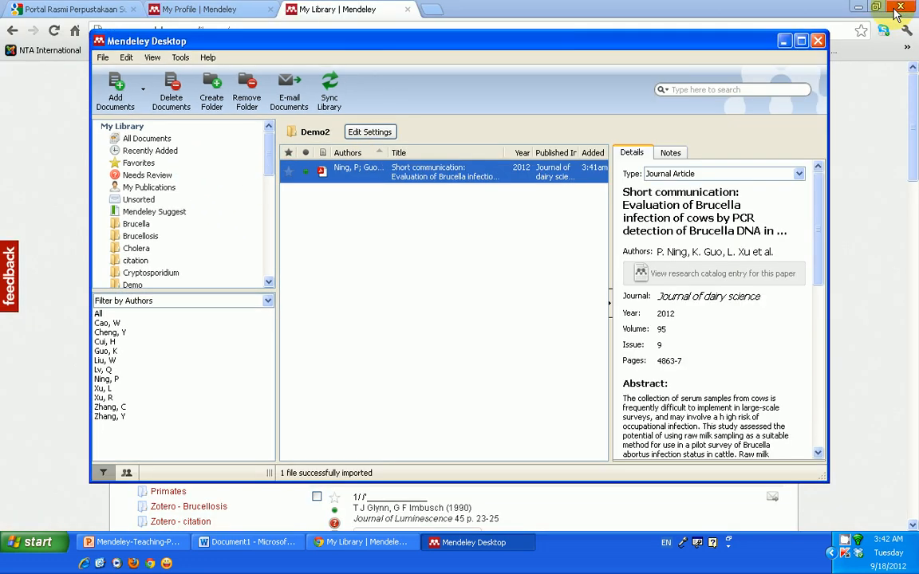
left_click_drag(473, 36, 520, 114)
left_click(856, 7)
left_click(856, 8)
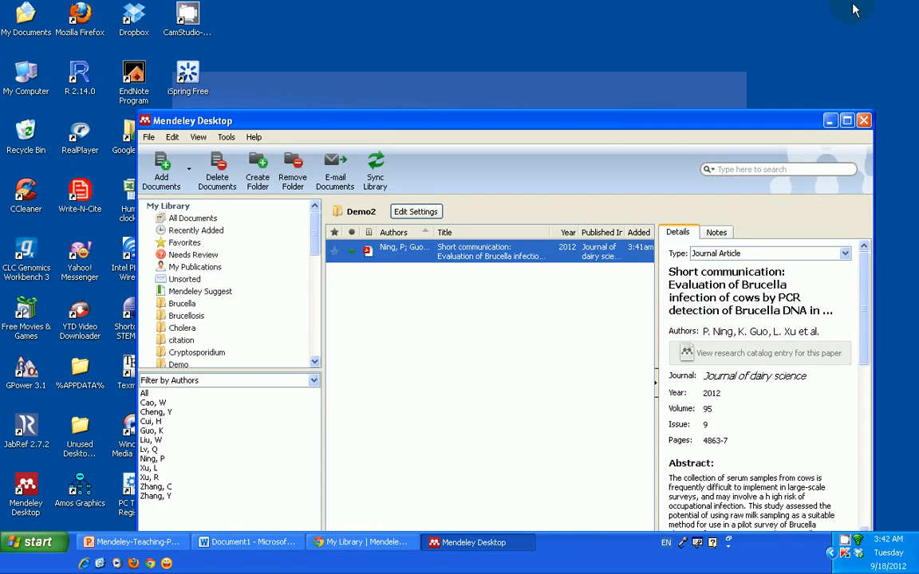
left_click_drag(377, 128, 513, 77)
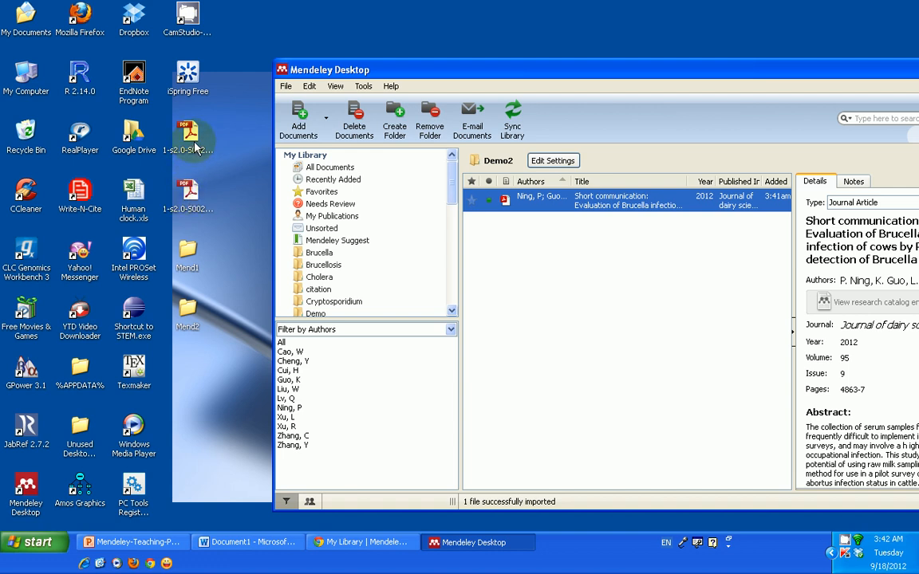
- Drop the two PDF files from the desktop into the Demo2 document list and select the imported entries in turn
left_click(187, 198)
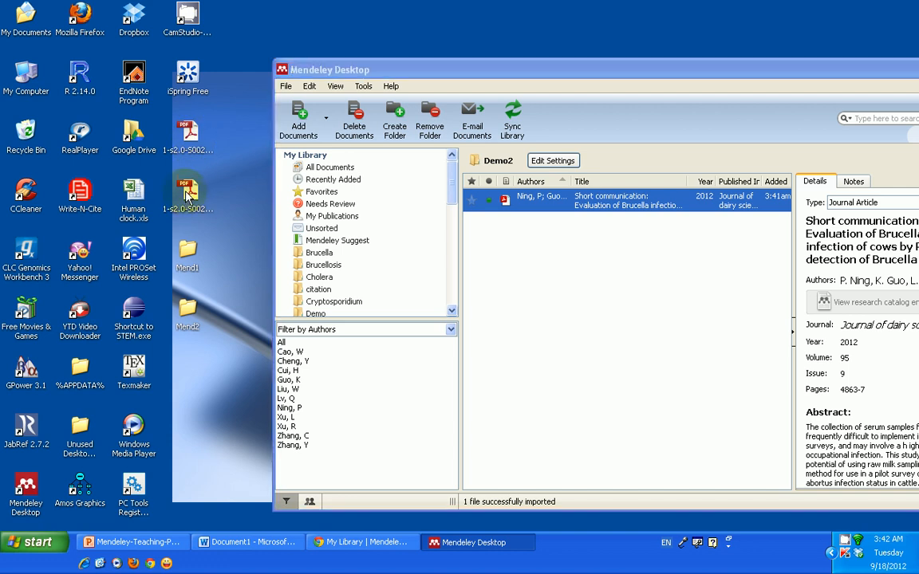
left_click_drag(188, 198, 574, 267)
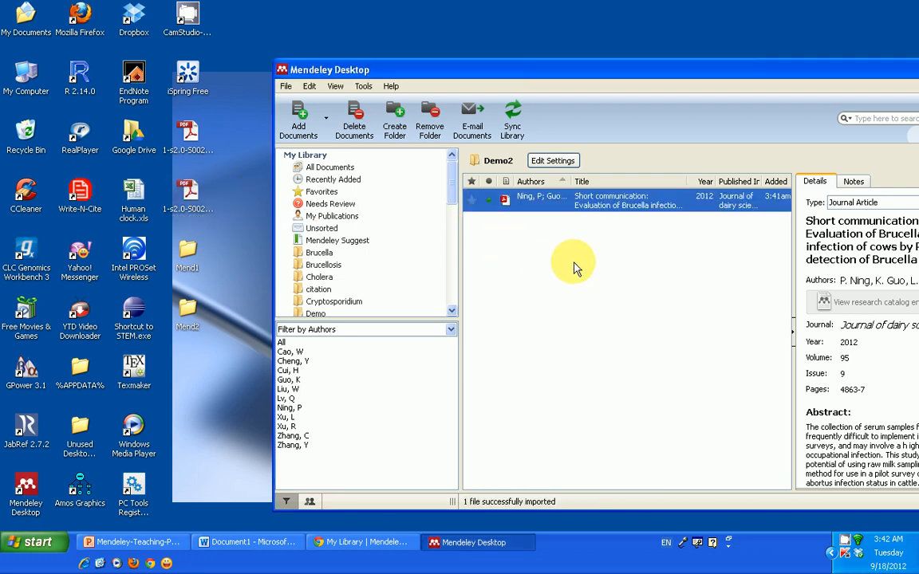
left_click(186, 137)
left_click_drag(186, 137, 584, 287)
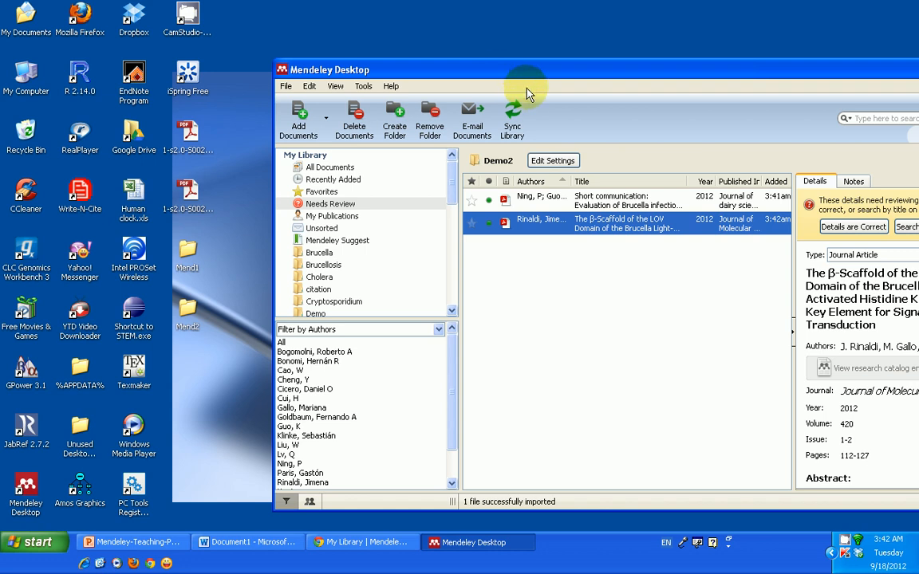
left_click_drag(658, 73, 518, 69)
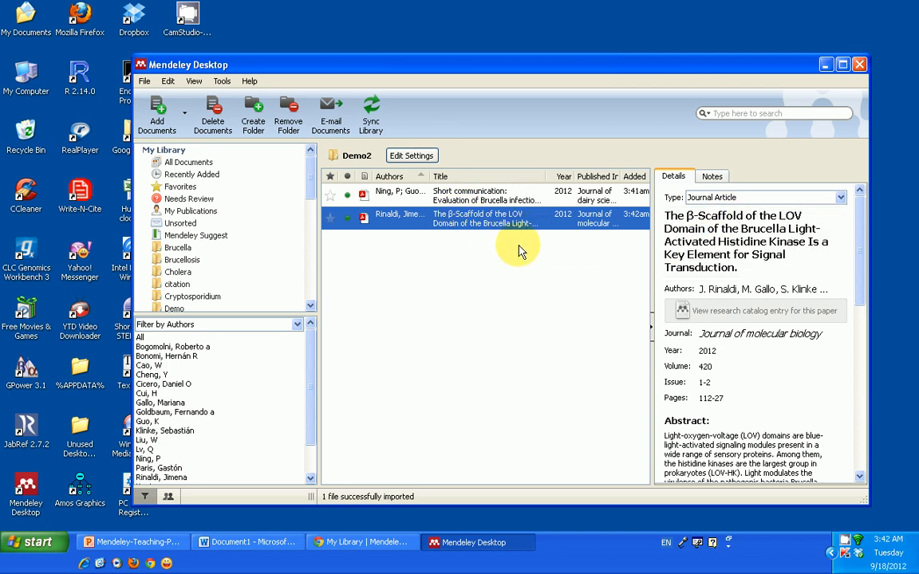
left_click(424, 195)
left_click(441, 216)
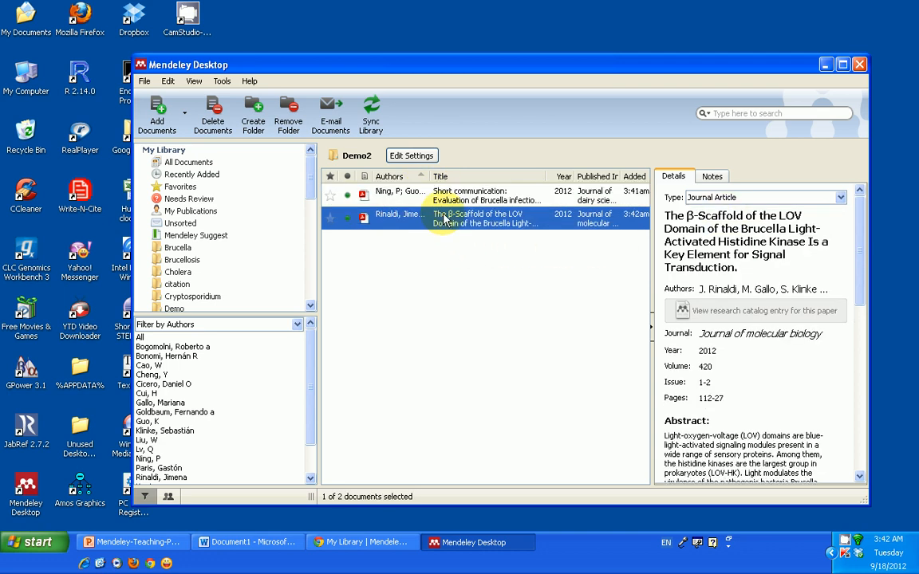
- Import the Desktop folder Mend1 into Demo2 with Add Folder, including its subfolders
left_click_drag(439, 75, 526, 54)
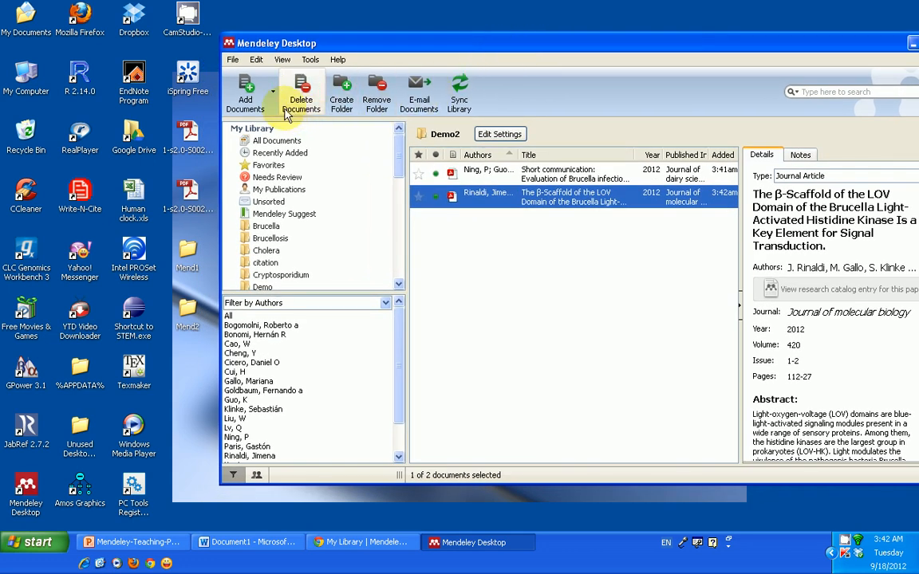
left_click(232, 60)
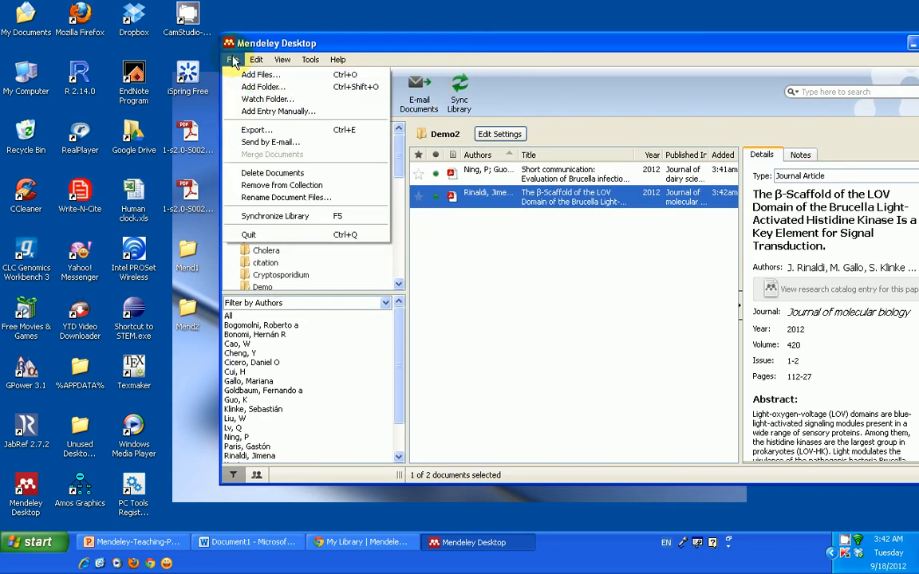
left_click(261, 87)
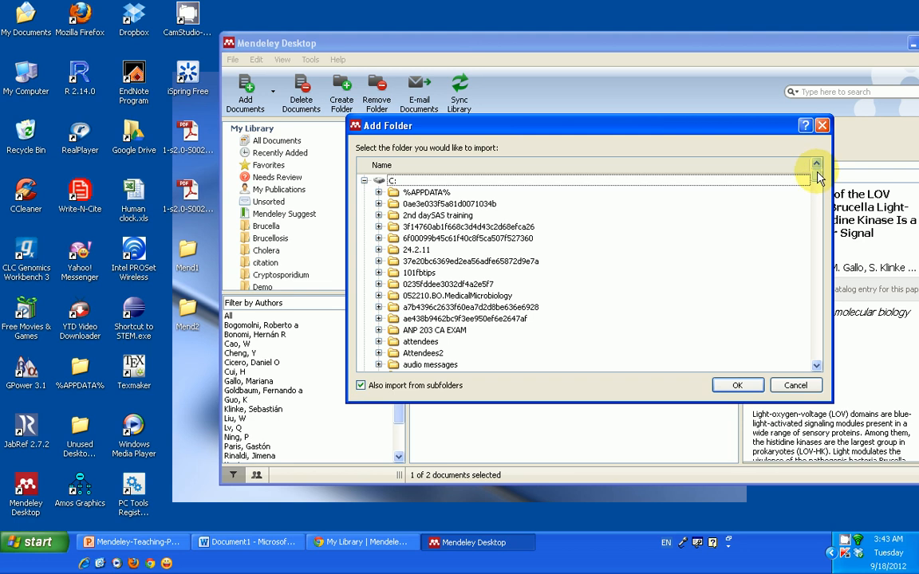
left_click_drag(818, 177, 816, 200)
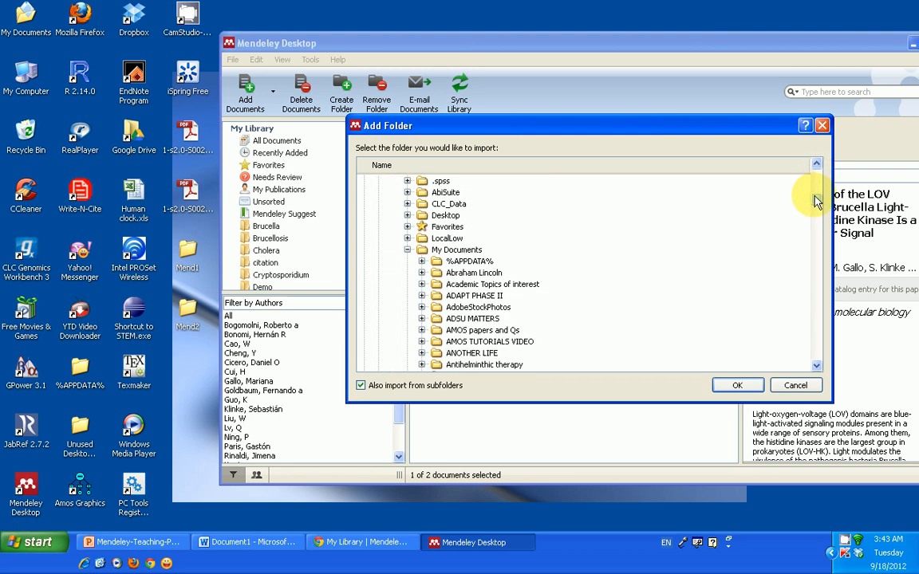
left_click(426, 215)
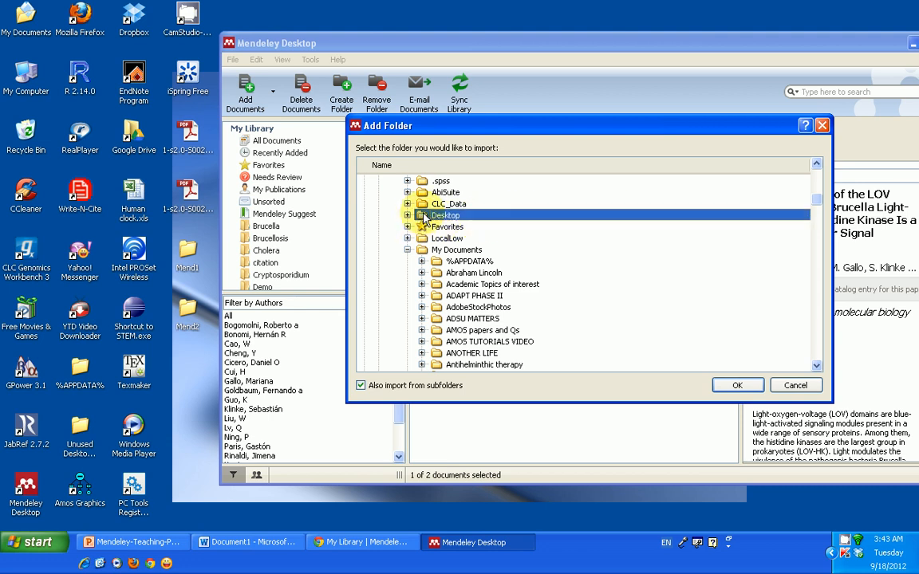
left_click(408, 216)
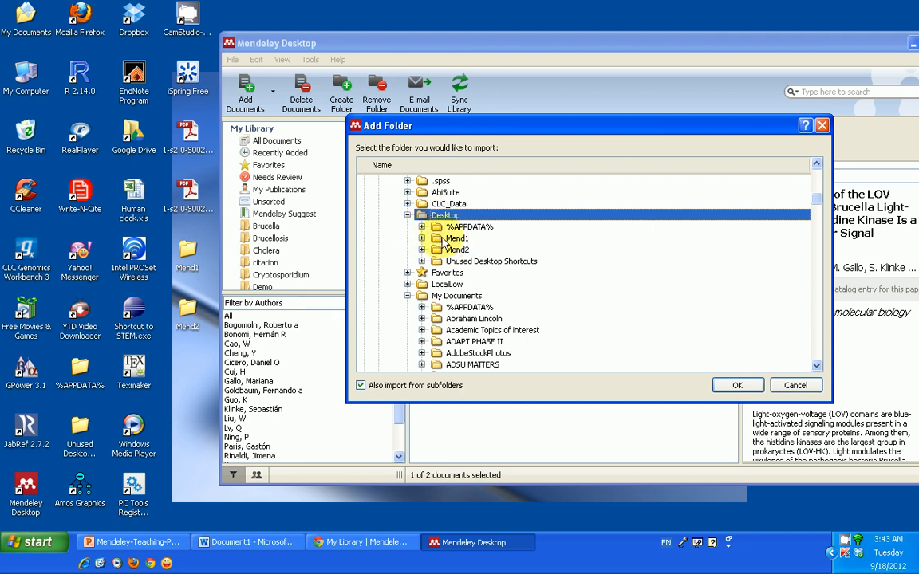
left_click(436, 239)
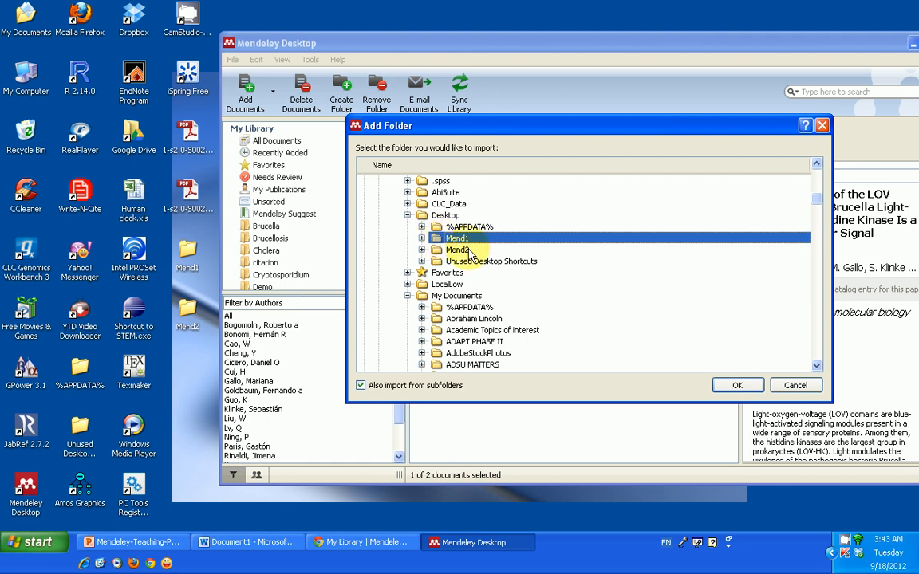
left_click(735, 386)
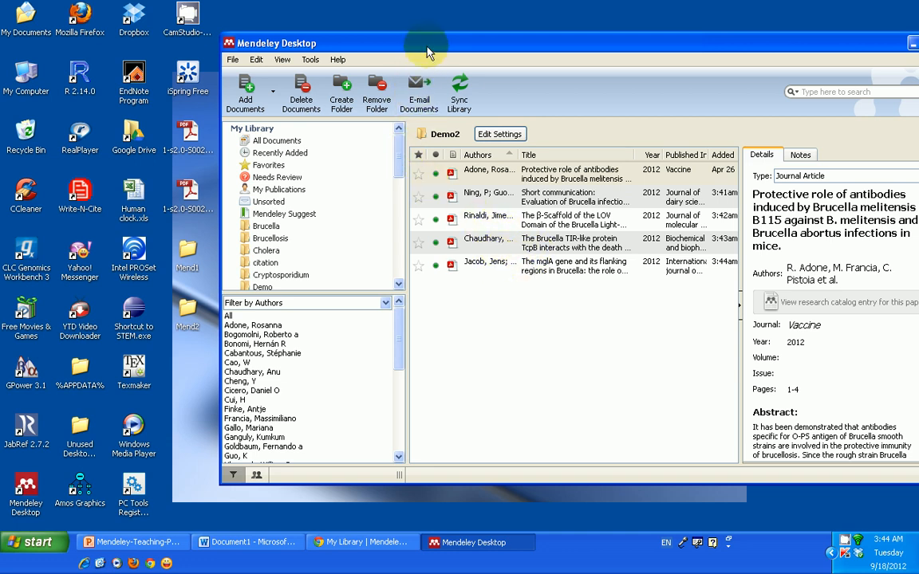
- Drop the Mend2 folder from the desktop into the Demo2 document list
left_click_drag(428, 47, 424, 30)
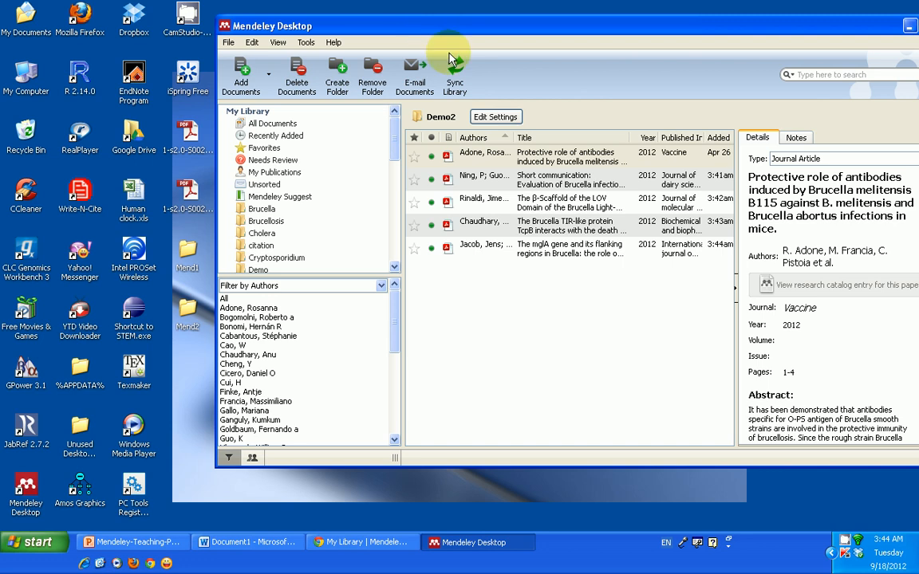
left_click(189, 314)
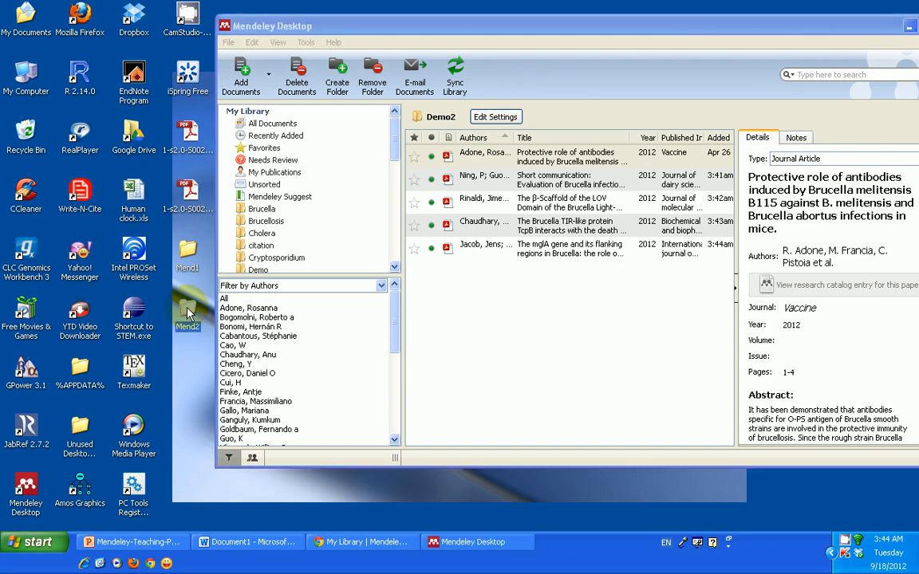
left_click_drag(189, 313, 518, 297)
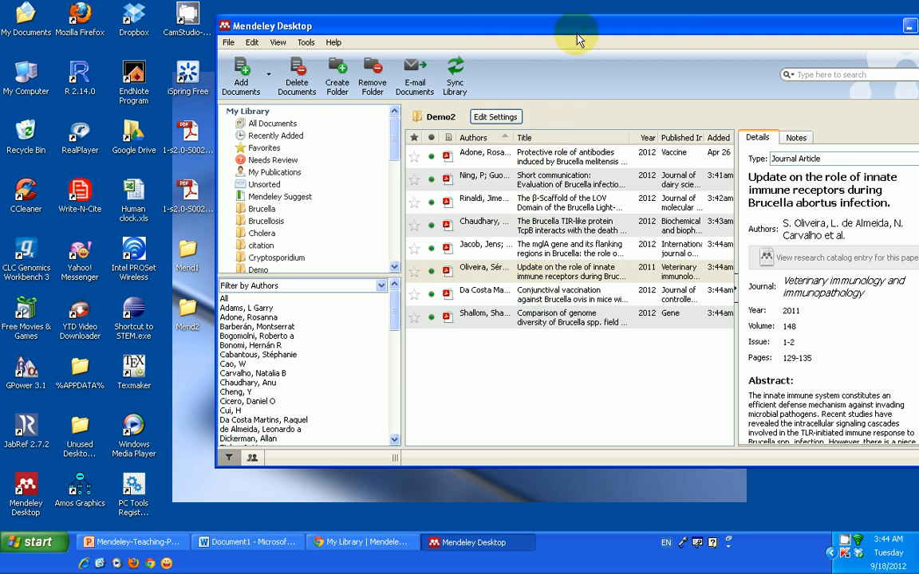
- Check Mendeley's tool commands for the MS Word plugin without running any of them
left_click_drag(582, 29, 584, 25)
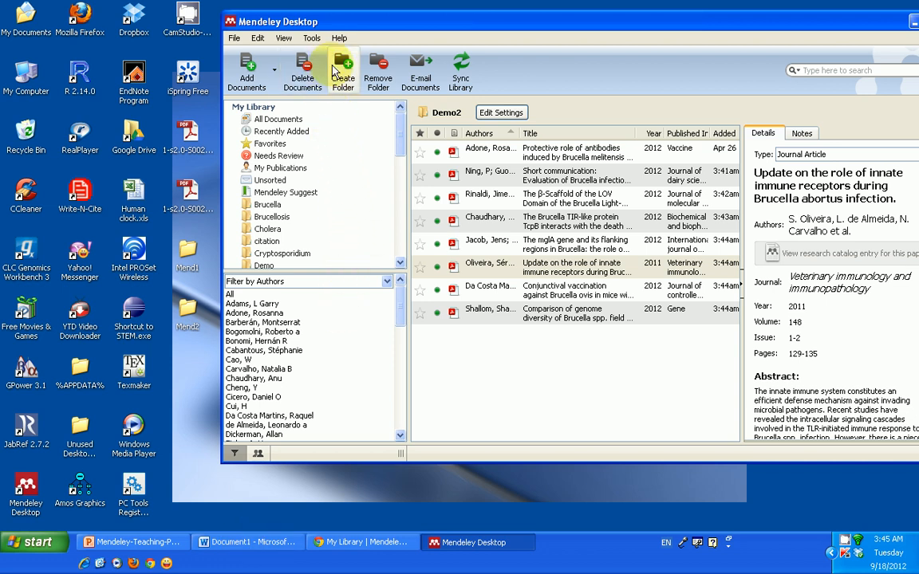
left_click(311, 39)
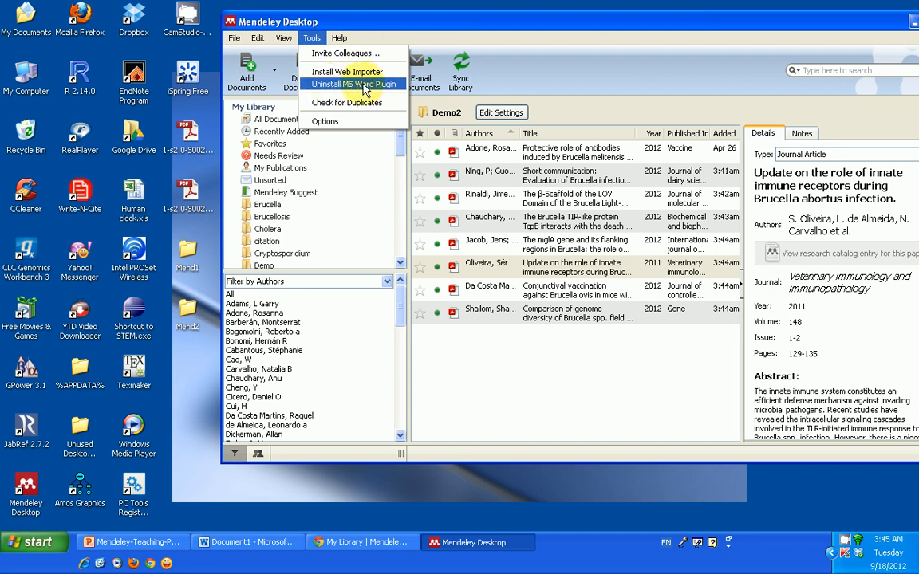
left_click(437, 28)
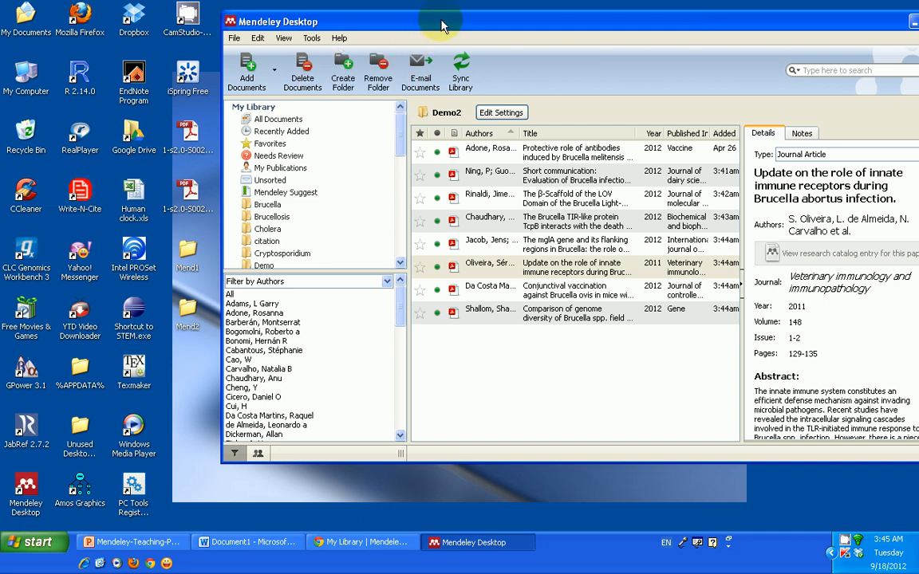
- Switch to the Brucellosis document in Word and cite Demo2's Vaccine article on the protective role of antibodies after "marine mammals"
left_click(253, 544)
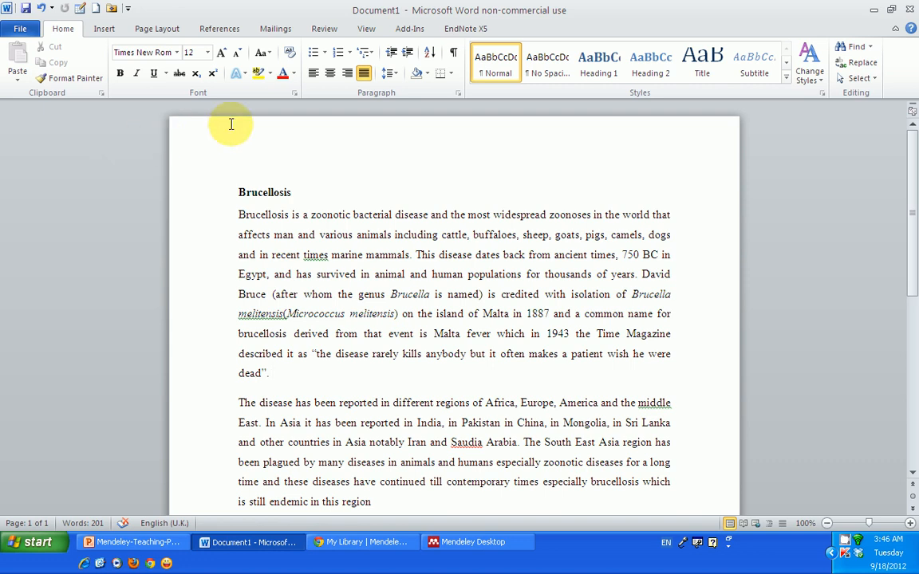
left_click(221, 30)
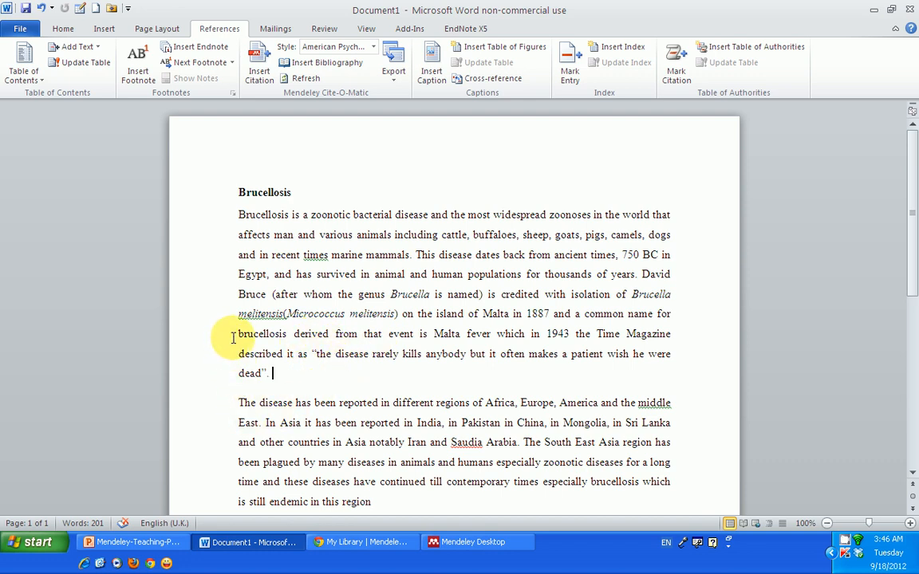
scroll(424, 353, "down", 3)
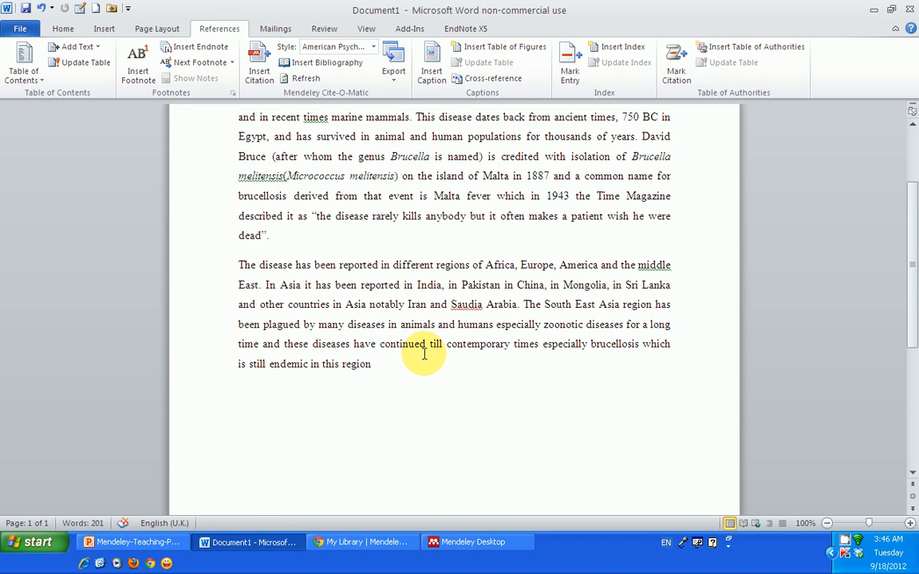
scroll(424, 353, "up", 2)
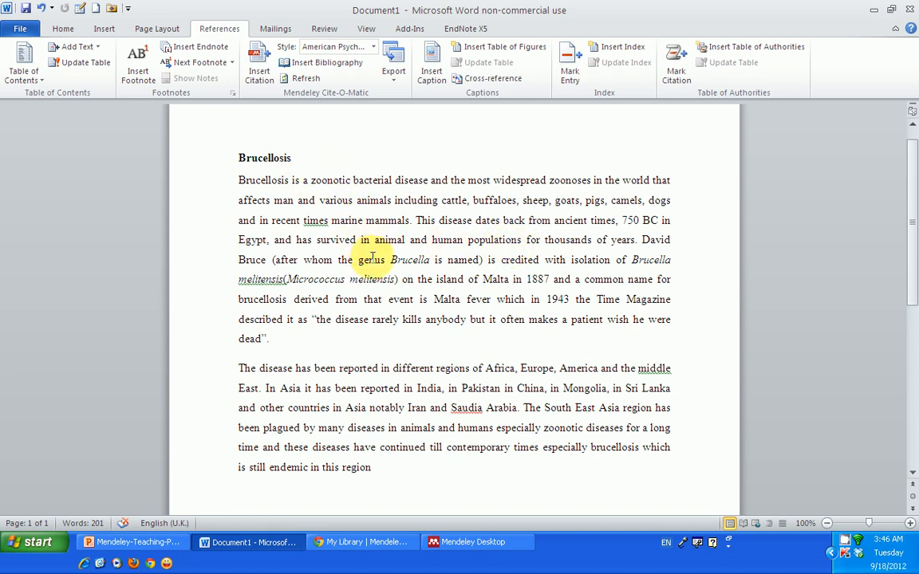
left_click(410, 221)
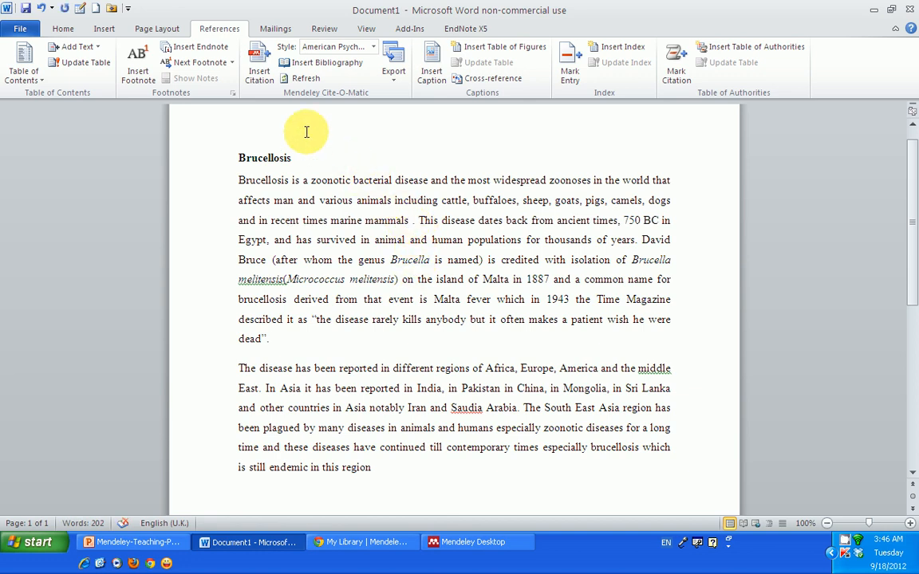
left_click(264, 72)
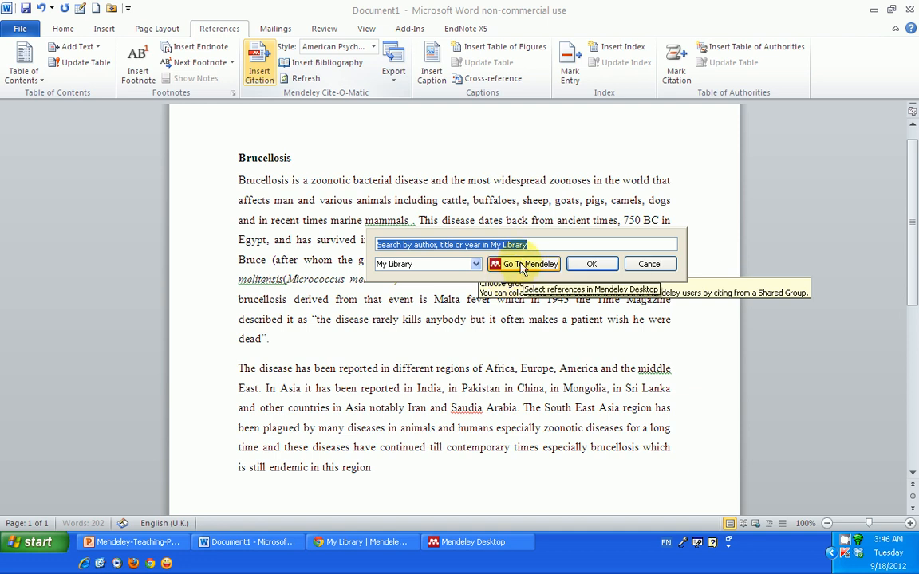
left_click(523, 265)
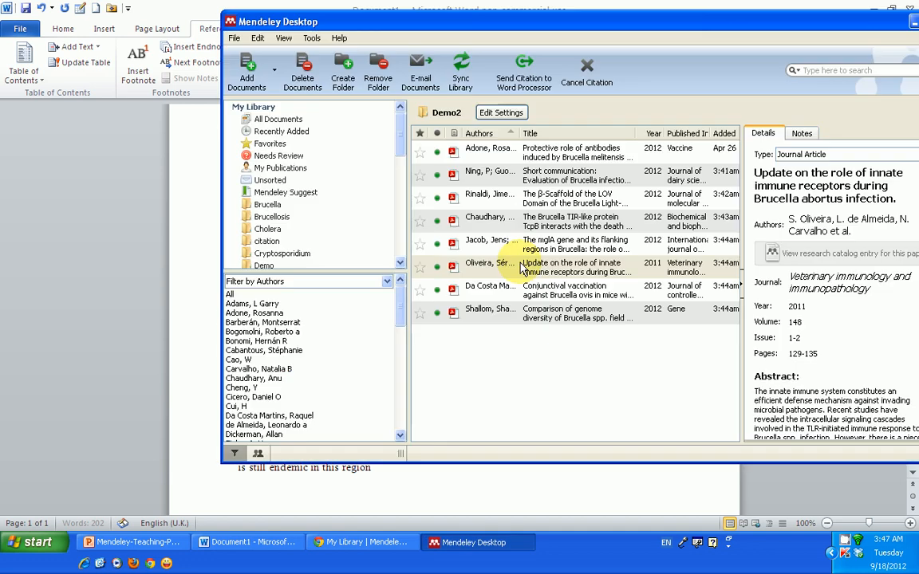
left_click(494, 155)
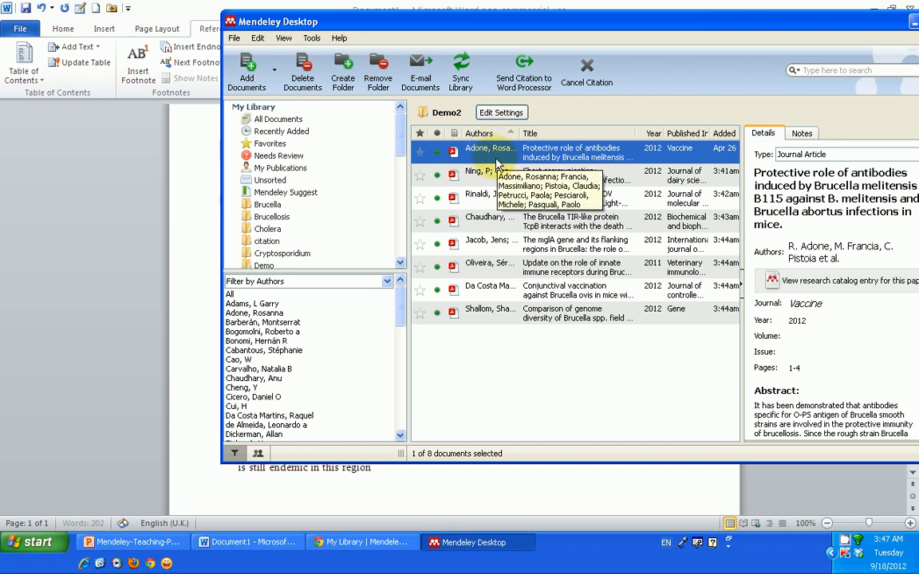
left_click(528, 84)
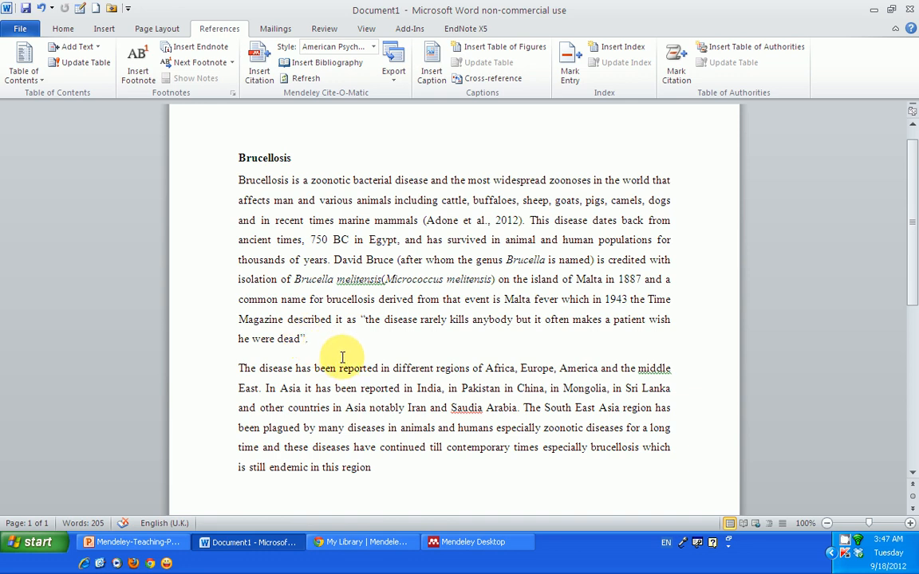
- Insert one combined citation after the "he were dead" quote for Demo2's raw-milk PCR "Short communication", β-Scaffold and TIR-like protein TcpB papers
left_click(261, 75)
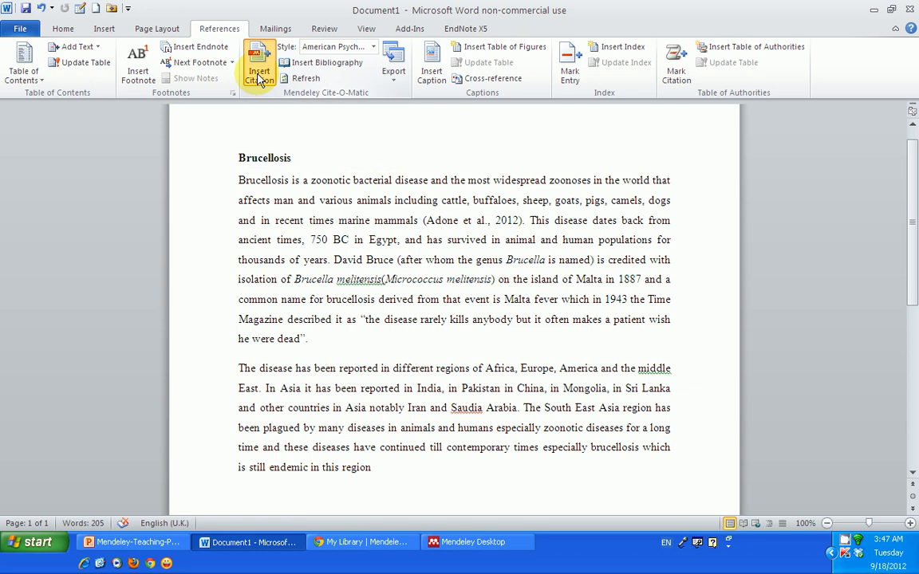
left_click(487, 385)
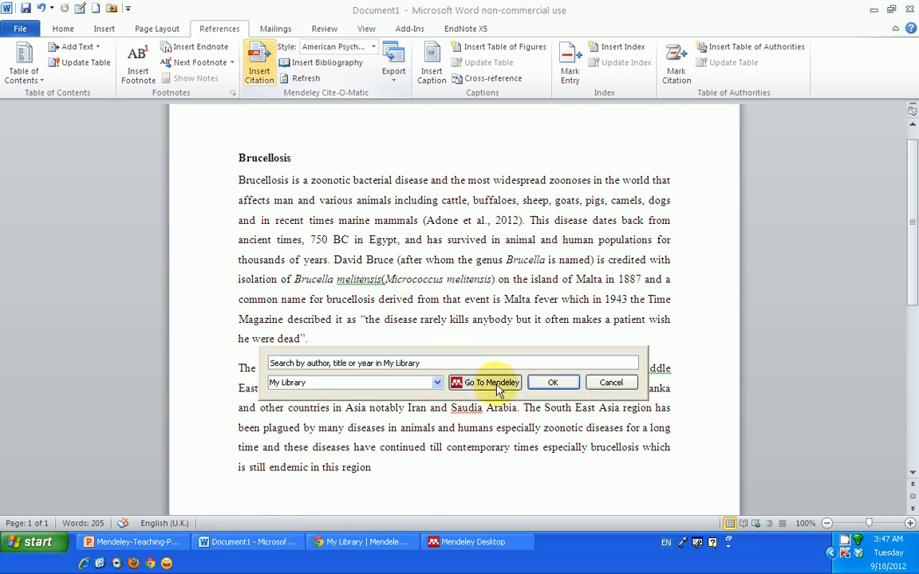
left_click(493, 176)
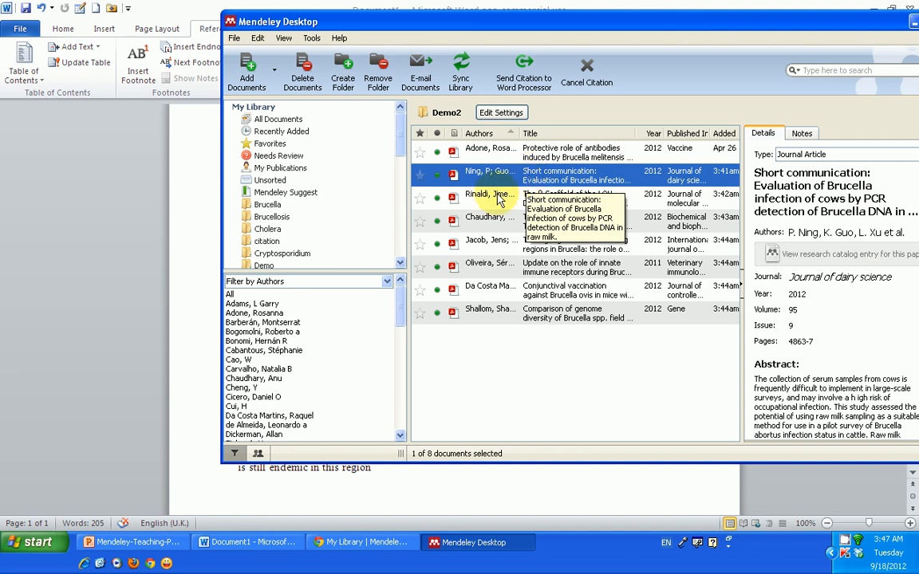
left_click(498, 199, "ctrl")
left_click(525, 226, "ctrl")
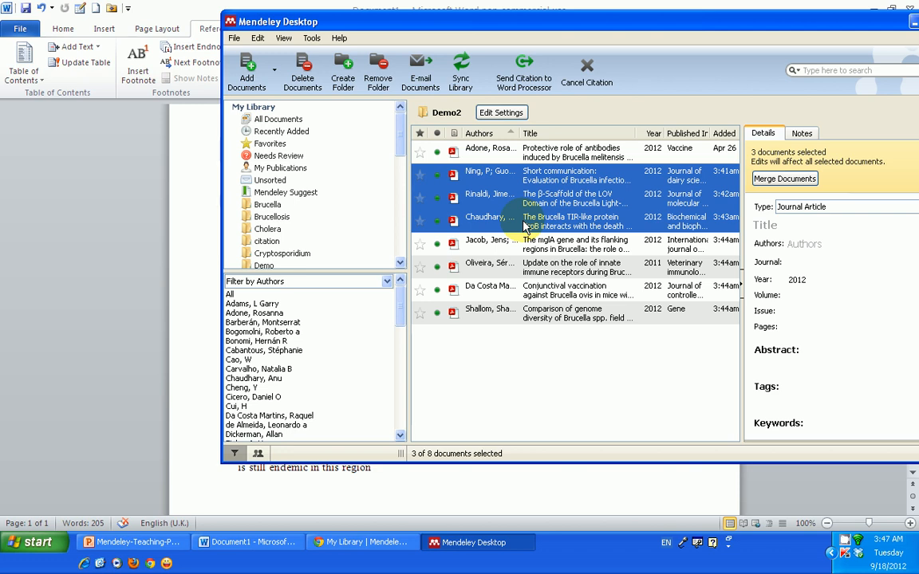
left_click(526, 80)
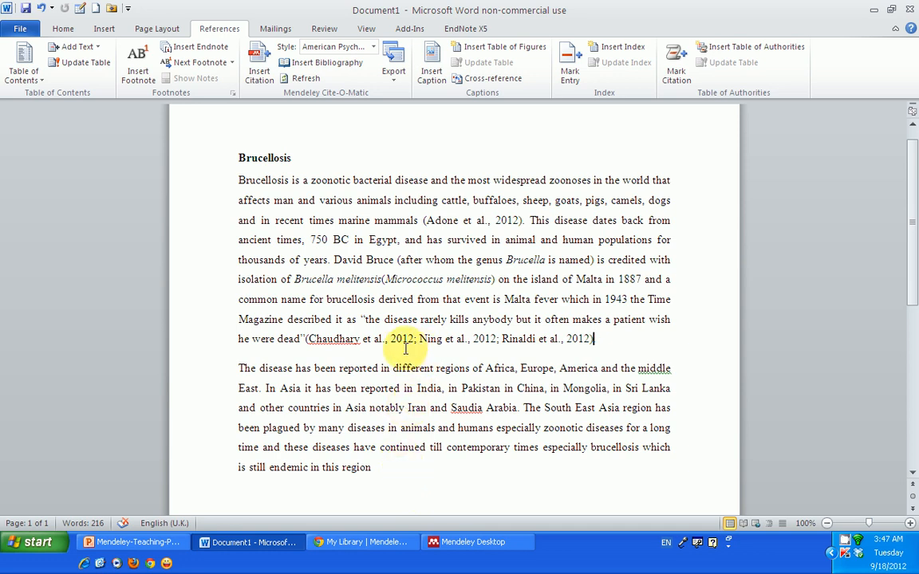
- Add a line reading "References" below the last paragraph, insert the Mendeley bibliography under it and review its entries
scroll(542, 355, "down", 3)
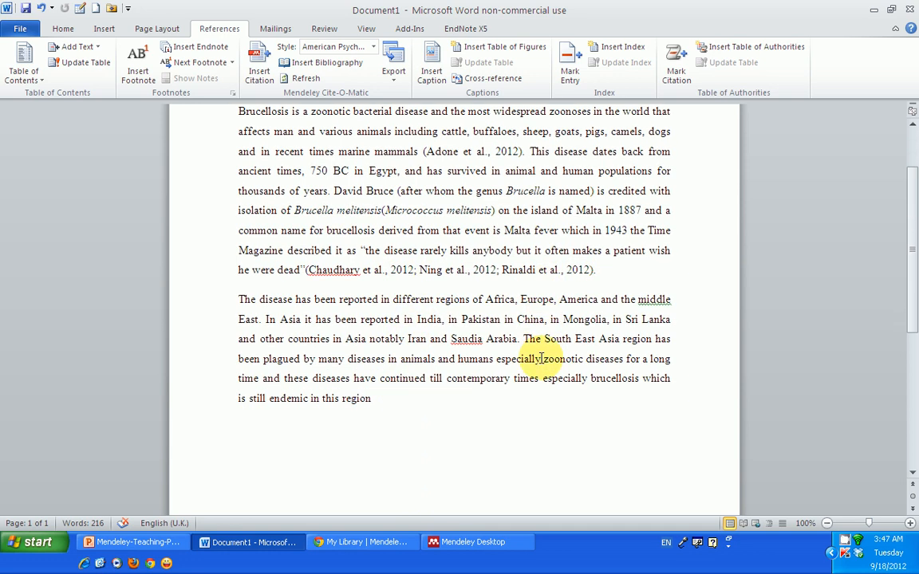
left_click(389, 331)
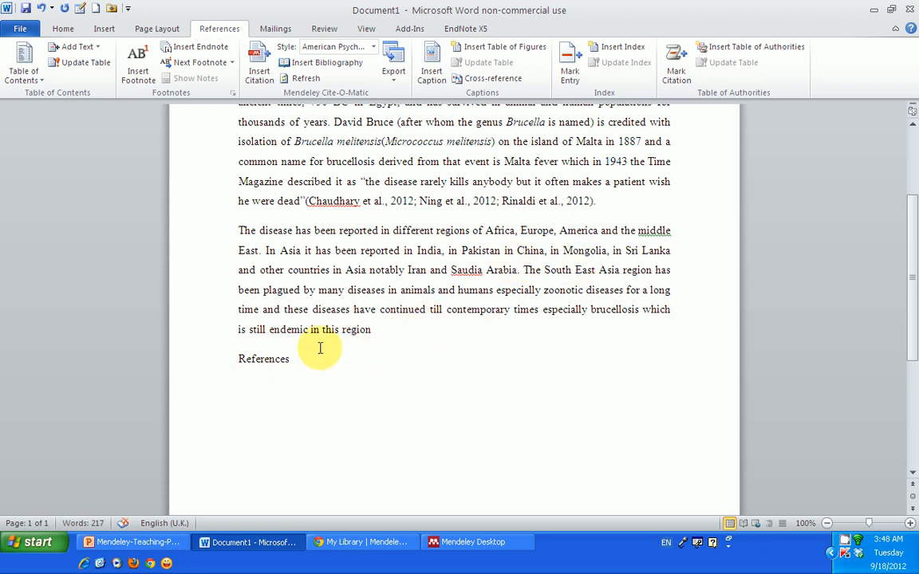
left_click(319, 63)
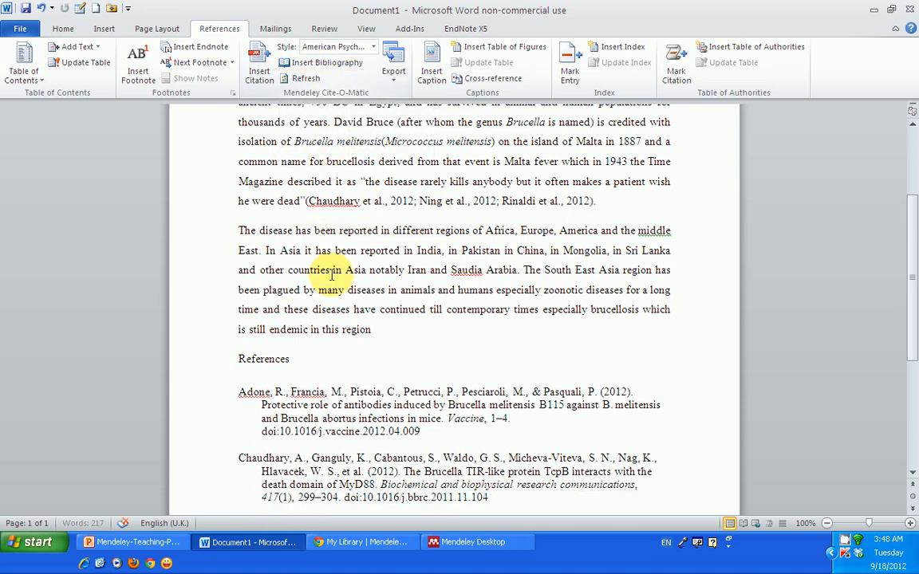
scroll(670, 405, "down", 5)
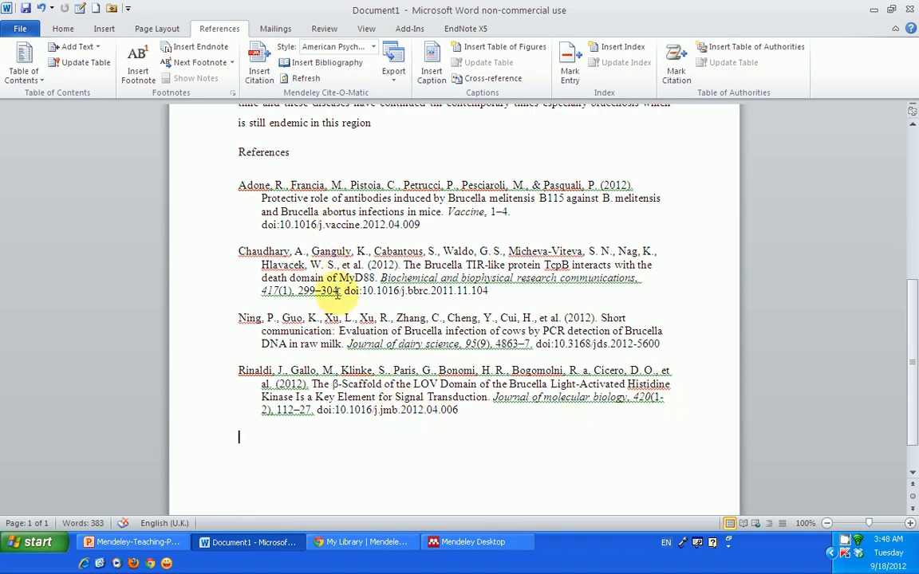
scroll(425, 343, "down", 1)
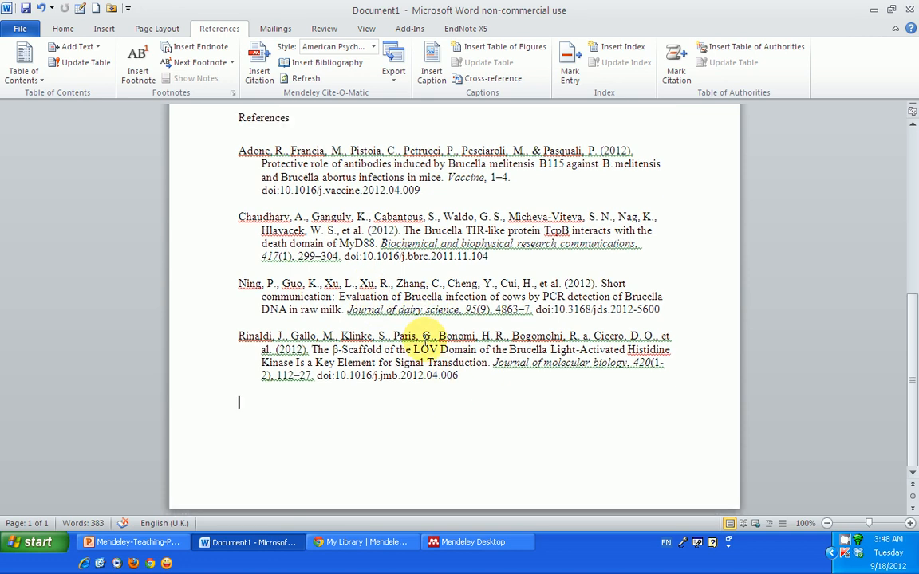
scroll(425, 343, "up", 5)
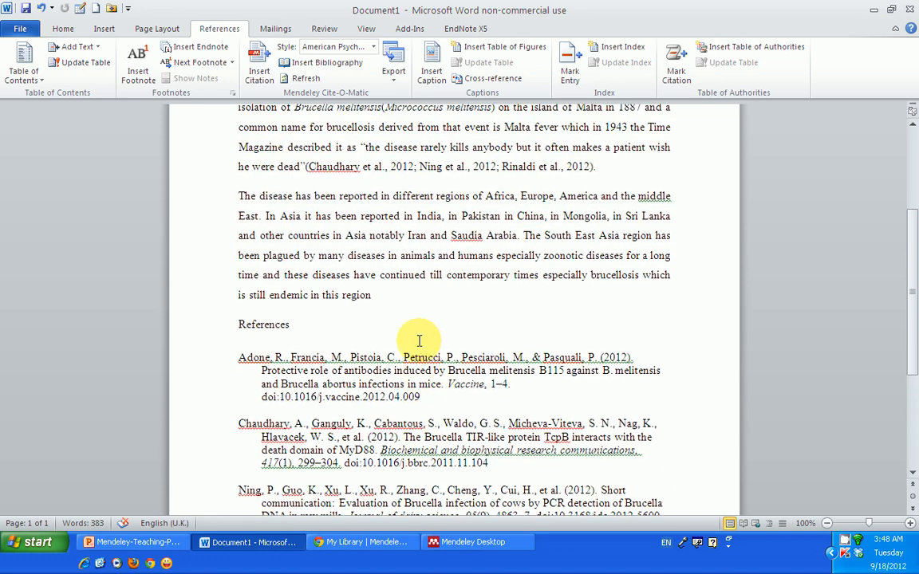
scroll(419, 341, "up", 2)
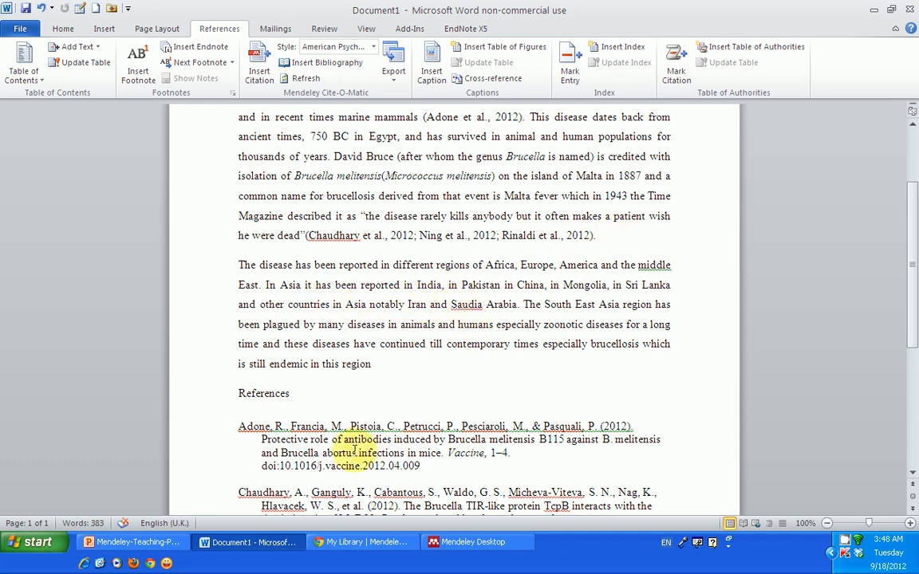
scroll(354, 450, "down", 6)
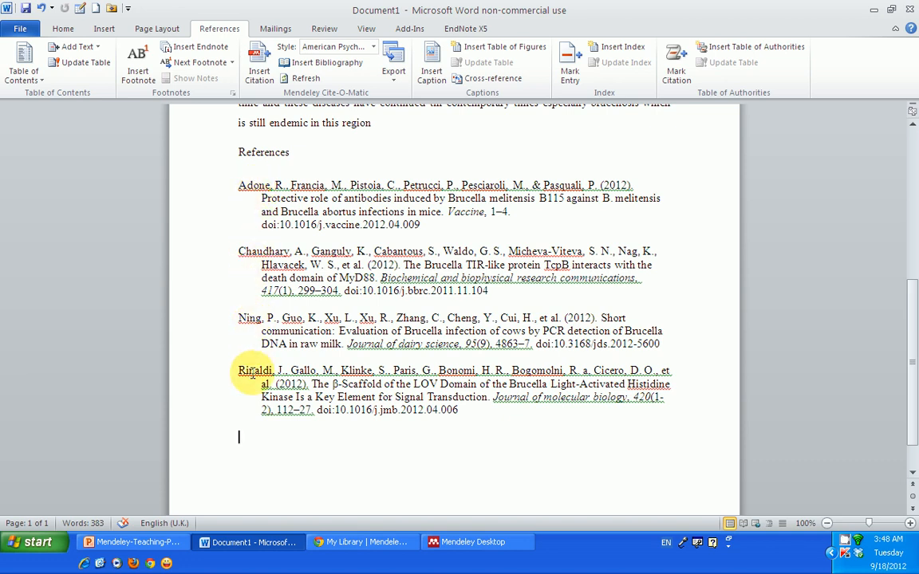
- Insert a combined citation after "Saudia Arabia" for Demo2's papers on the mglA gene and on conjunctival vaccination against Brucella ovis
scroll(431, 287, "up", 5)
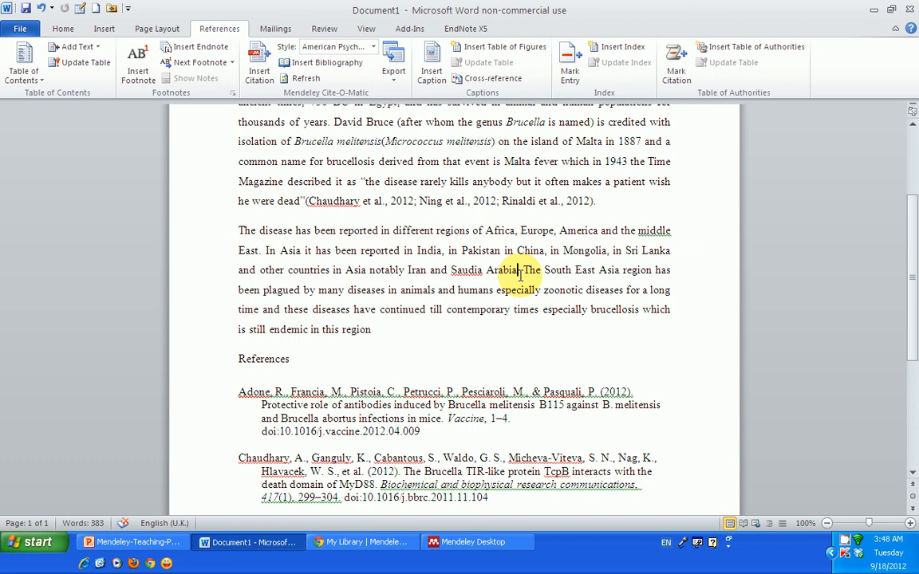
left_click(262, 76)
left_click(686, 315)
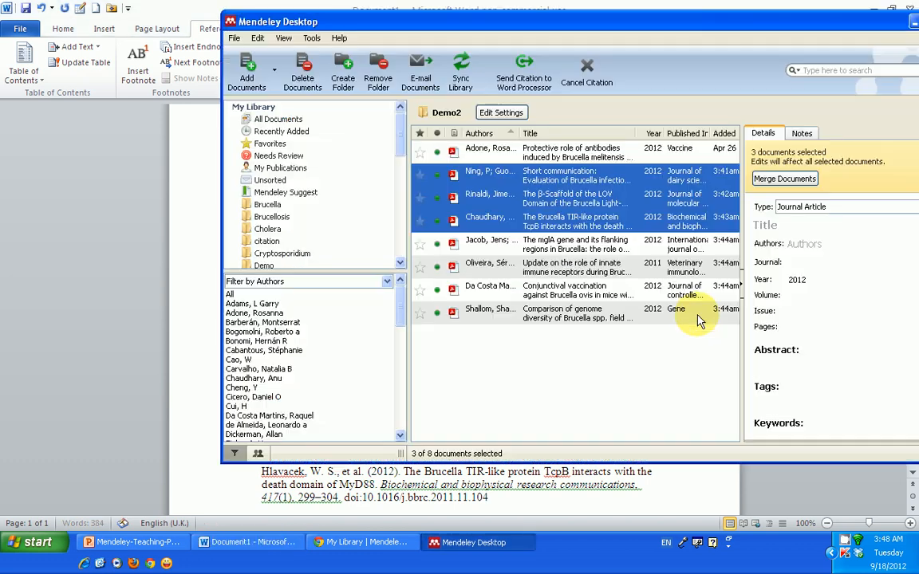
left_click(539, 248)
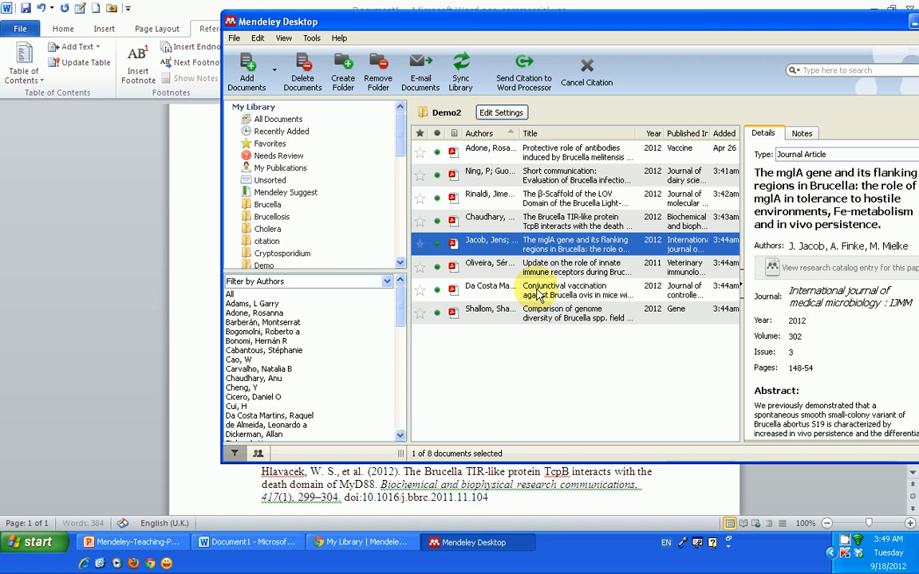
left_click(539, 295, "ctrl")
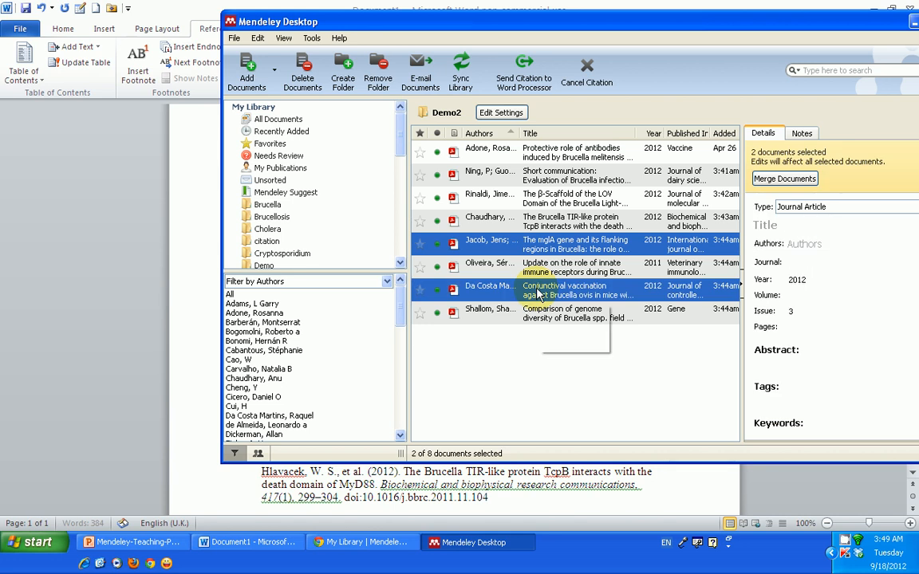
left_click(526, 90)
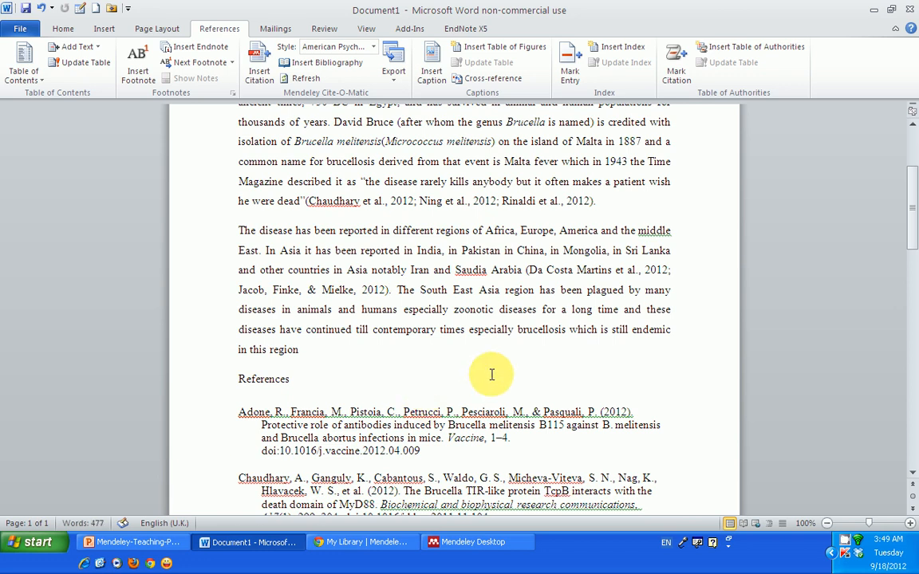
- Examine the new in-text citation and the whole reference list for the newly cited mglA gene and conjunctival vaccination papers
scroll(495, 373, "down", 3)
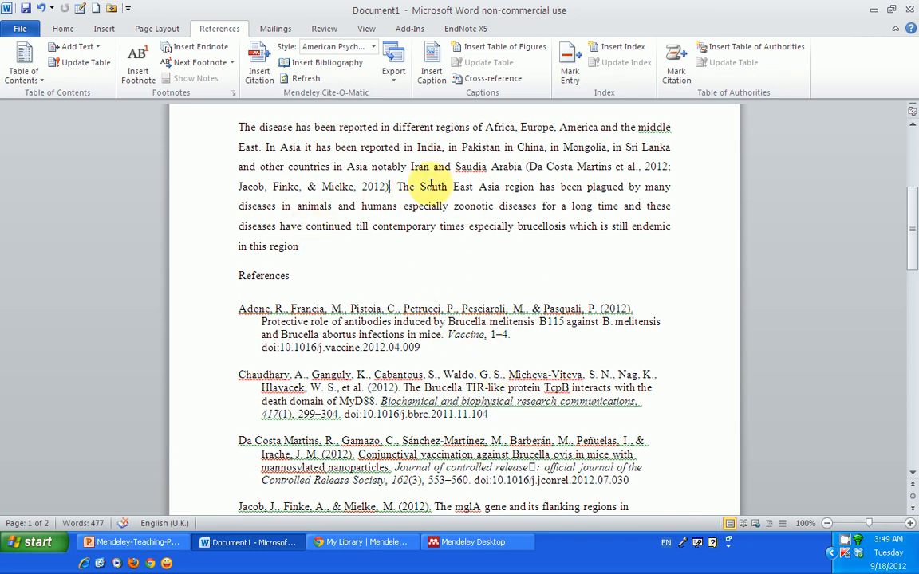
scroll(307, 348, "down", 4)
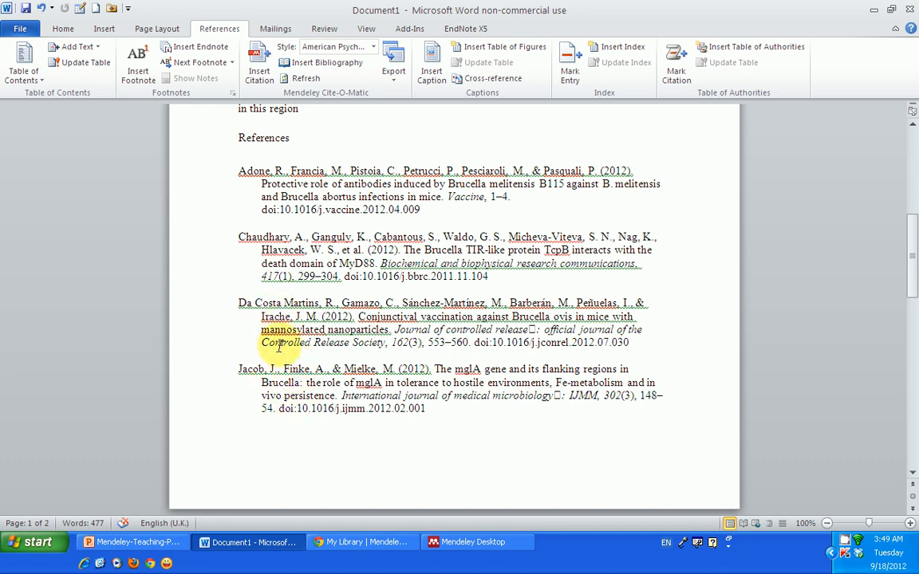
scroll(279, 344, "down", 3)
scroll(263, 303, "up", 3)
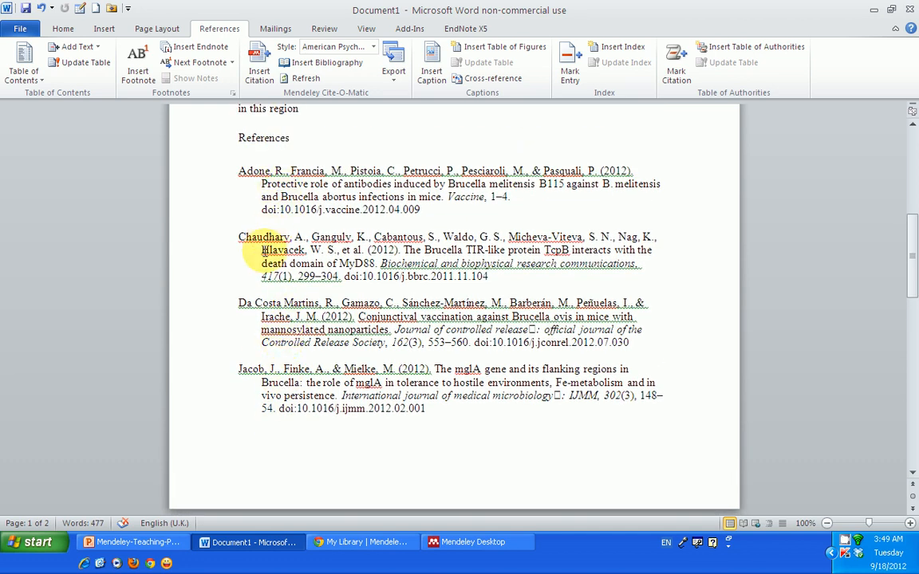
scroll(294, 396, "down", 4)
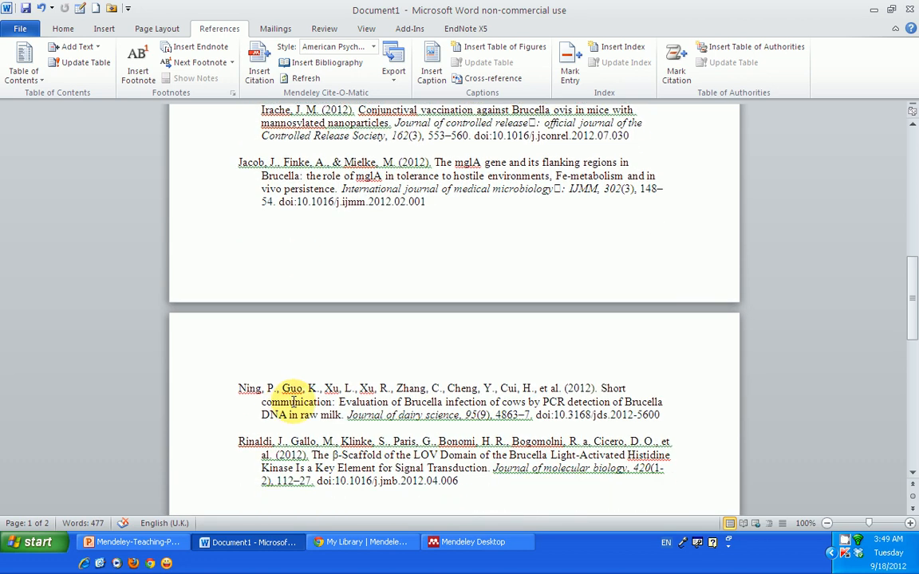
scroll(251, 343, "down", 2)
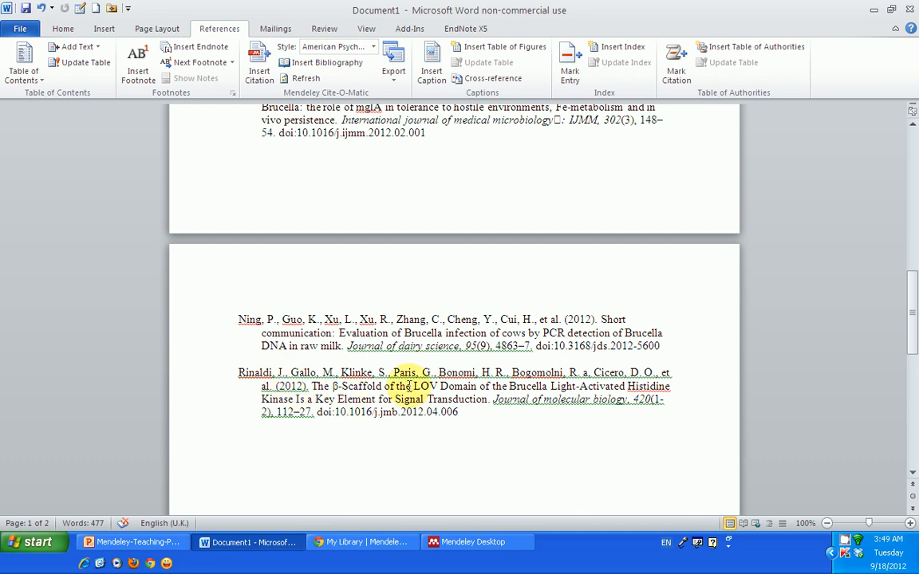
scroll(423, 331, "up", 10)
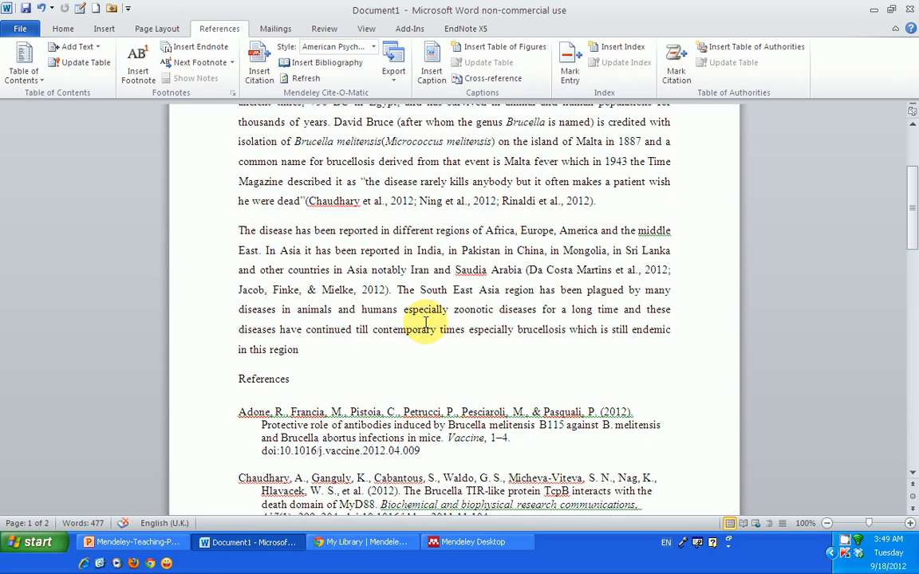
- Insert a combined citation after "in this region" for Demo2's papers on innate immune receptors and on the comparison of genome diversity of Brucella isolates
left_click(299, 349)
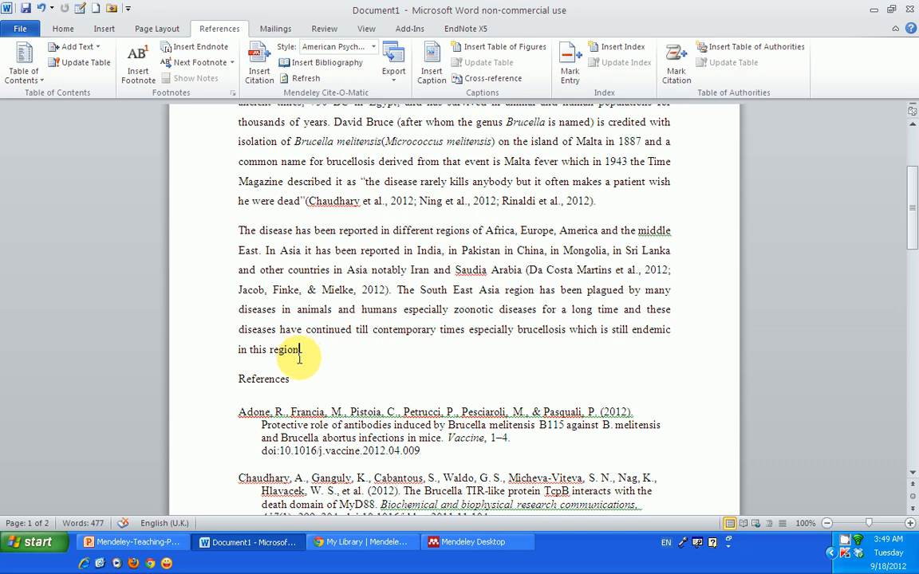
left_click(260, 69)
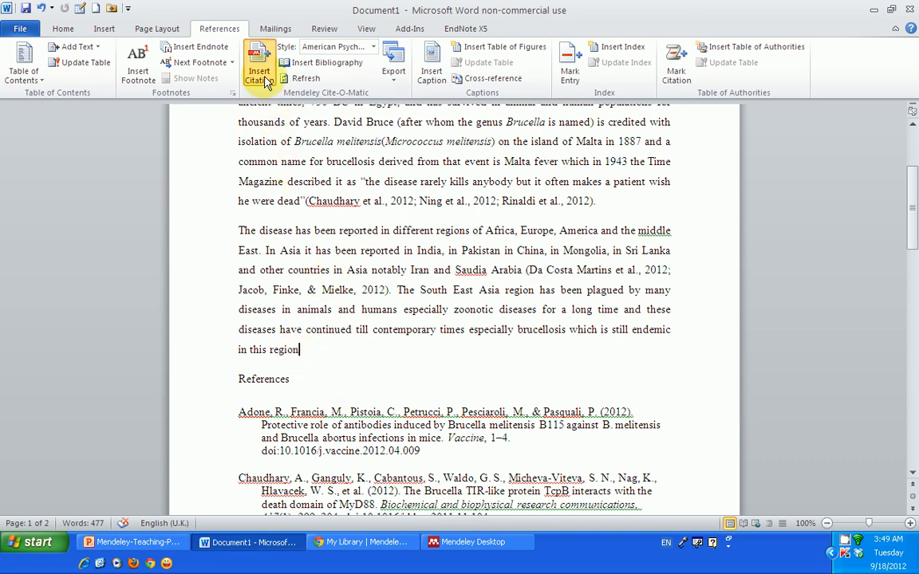
left_click(467, 335)
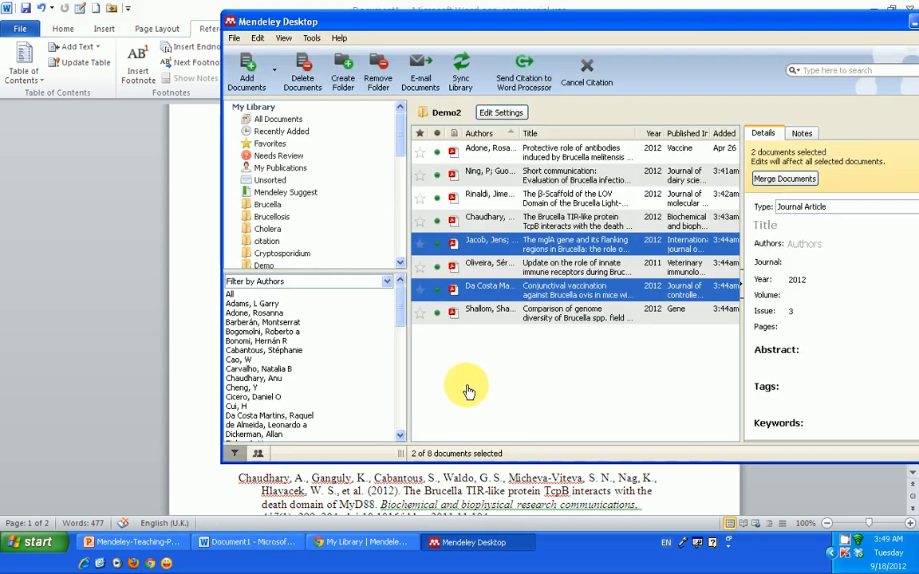
left_click(490, 267)
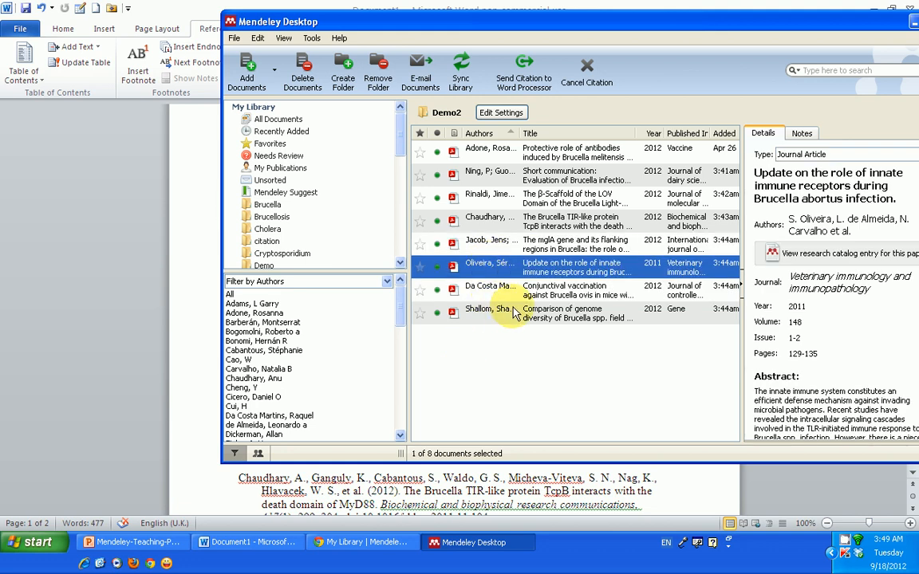
left_click(536, 318, "ctrl")
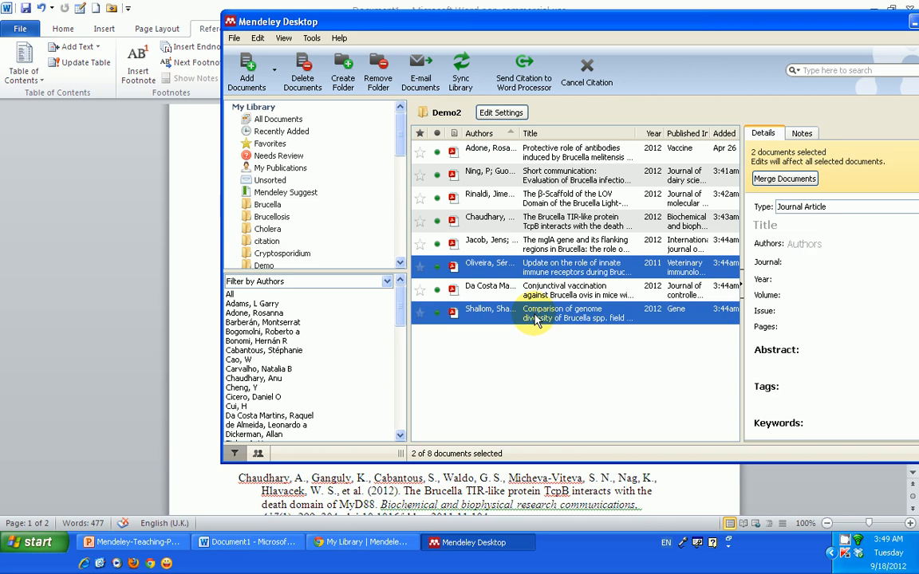
left_click(529, 84)
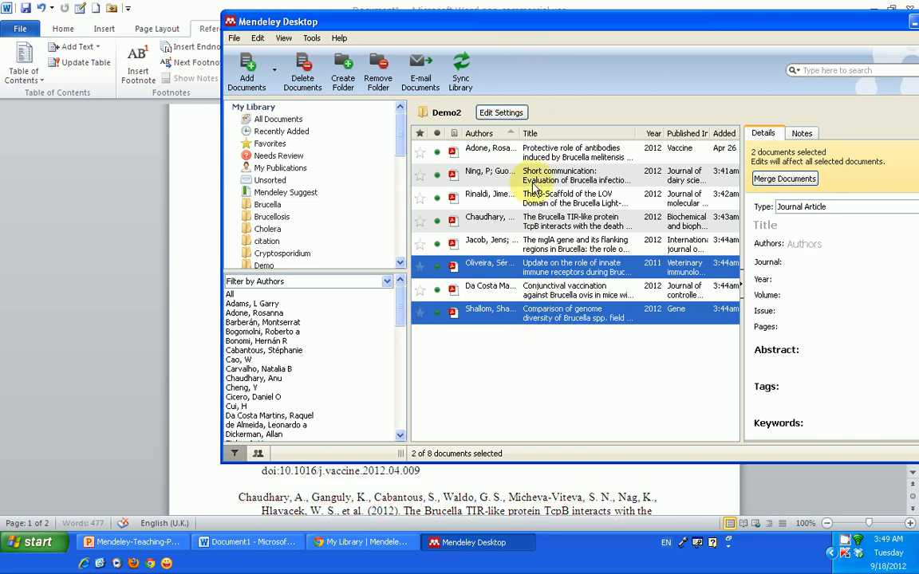
left_click(226, 480)
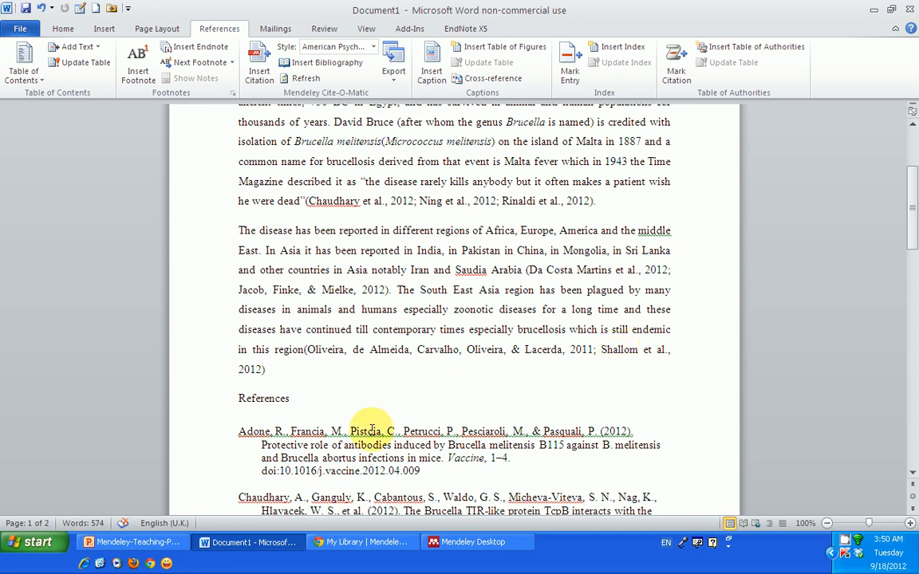
- Examine the reference list for the innate immune receptor and genome diversity papers, and view the available citation styles
scroll(365, 430, "down", 15)
scroll(372, 425, "down", 5)
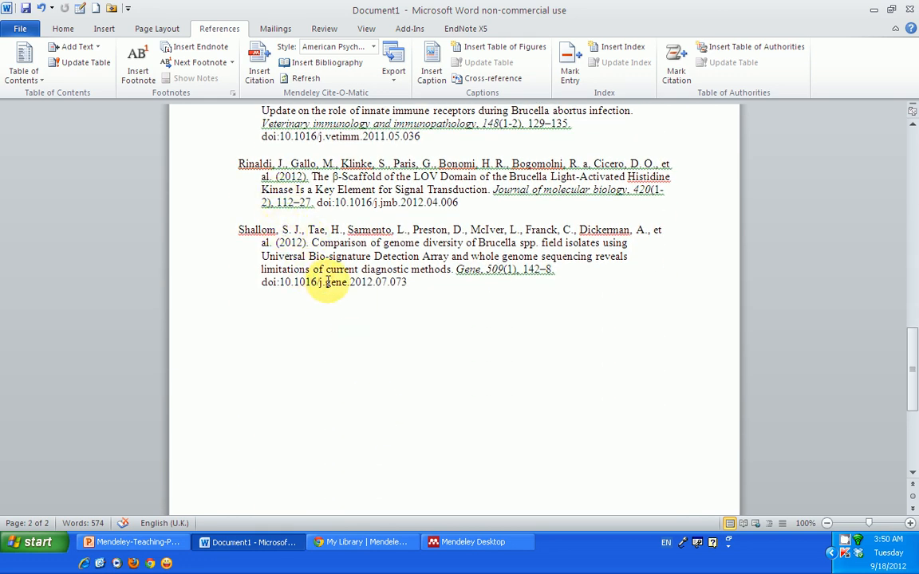
scroll(328, 273, "up", 15)
scroll(328, 268, "up", 6)
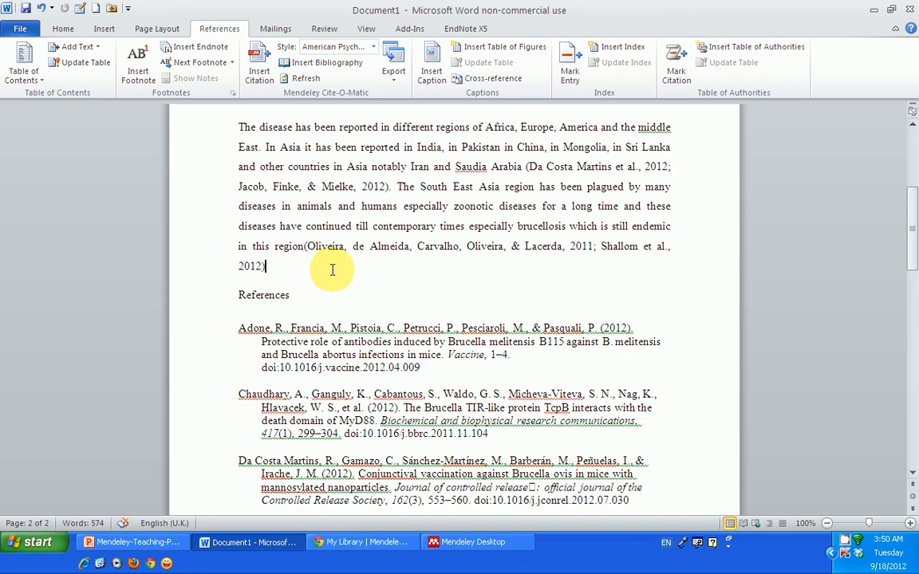
left_click(374, 47)
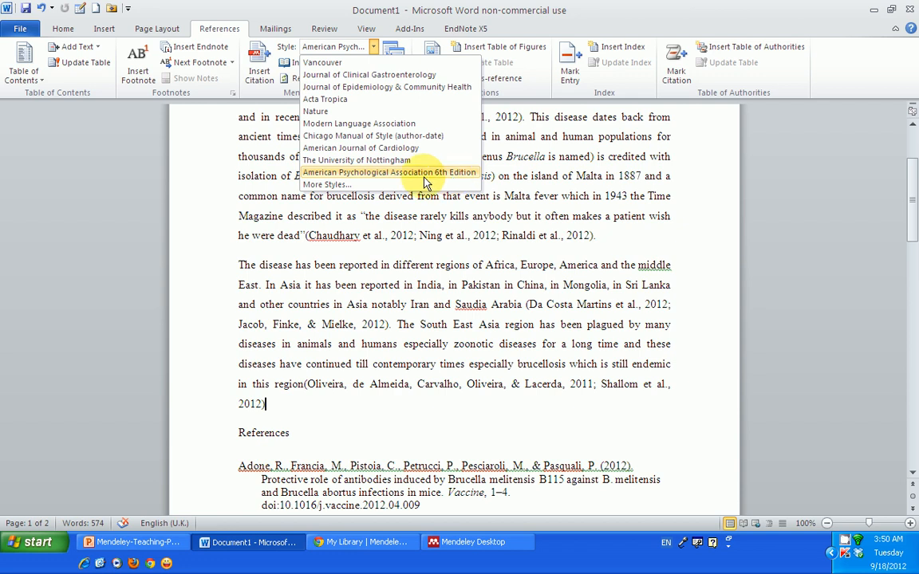
left_click(79, 187)
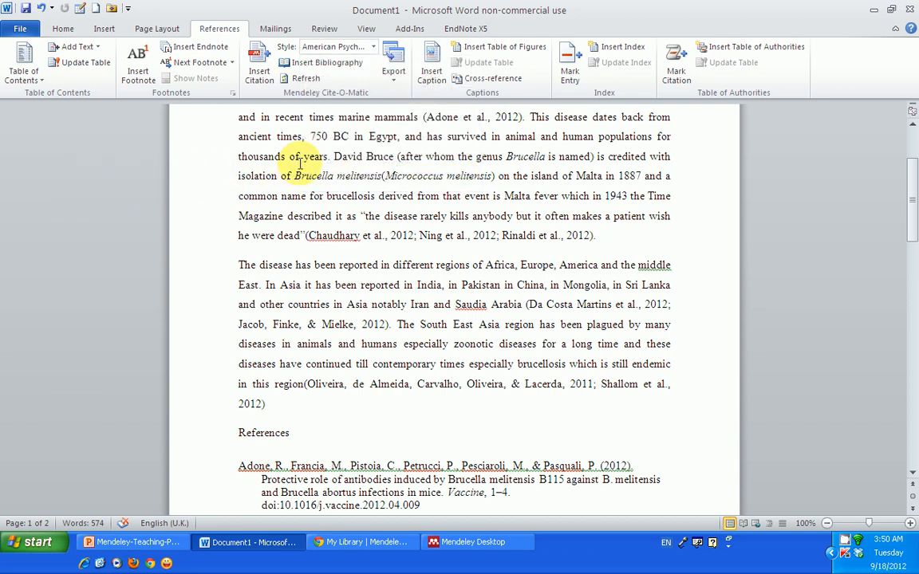
scroll(447, 287, "down", 15)
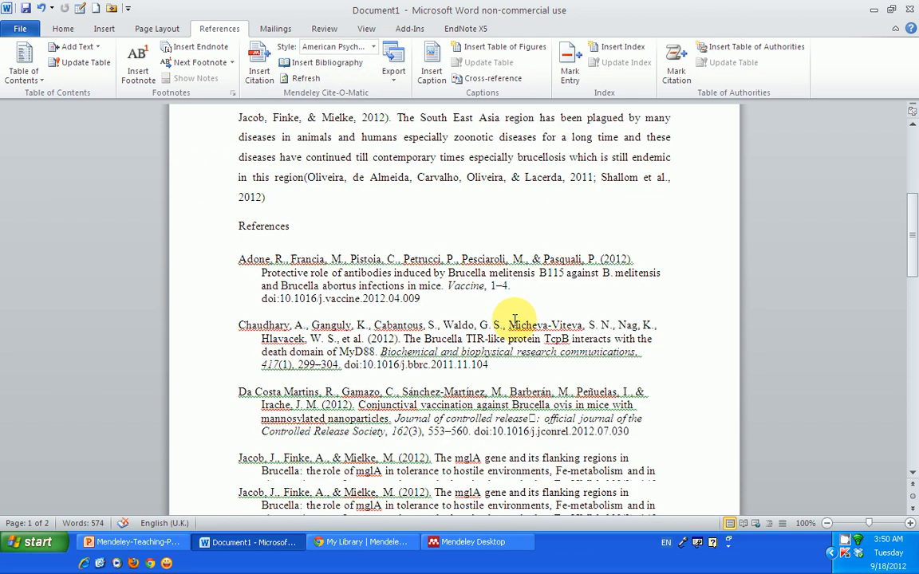
scroll(503, 319, "down", 6)
scroll(500, 320, "up", 14)
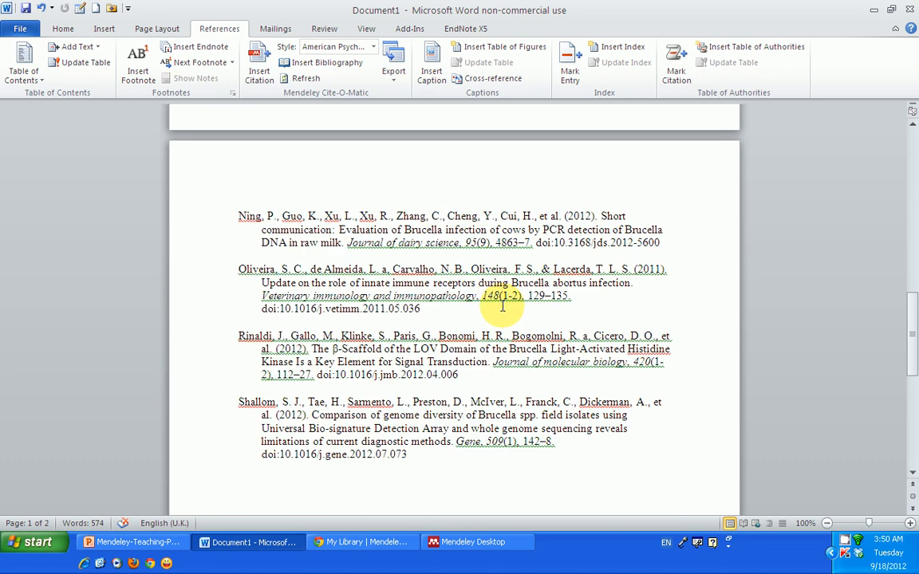
scroll(488, 285, "up", 8)
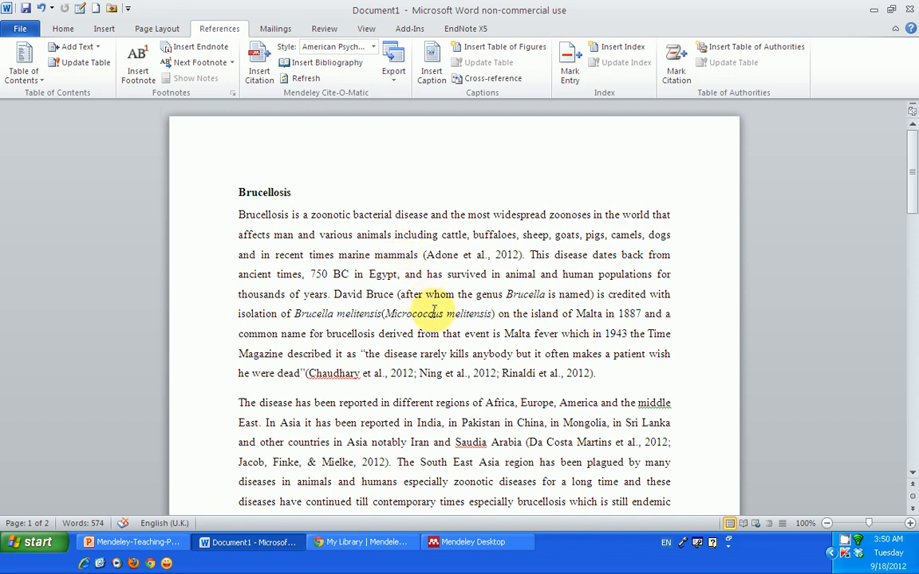
- Change the document's citation style to Vancouver and compare the in-text citations with the reference list
scroll(446, 214, "down", 5)
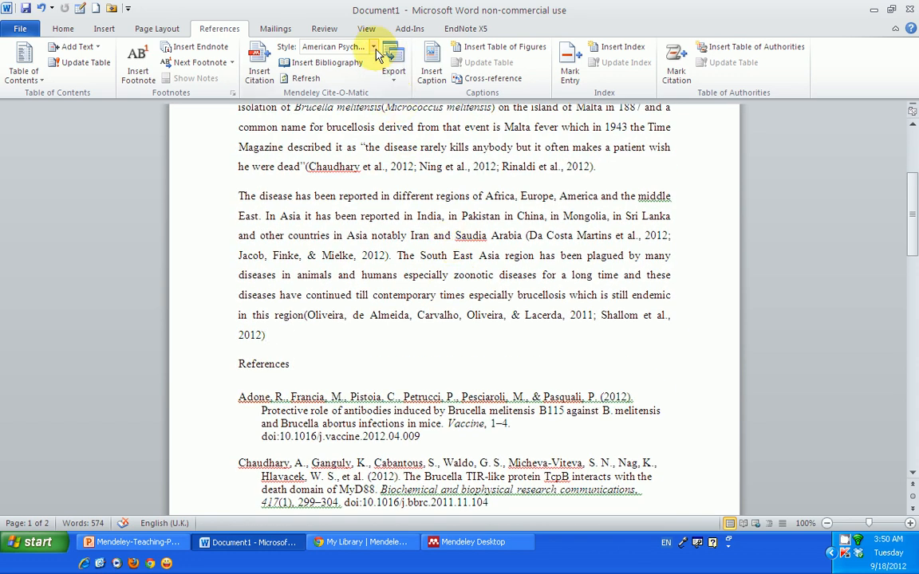
left_click(374, 48)
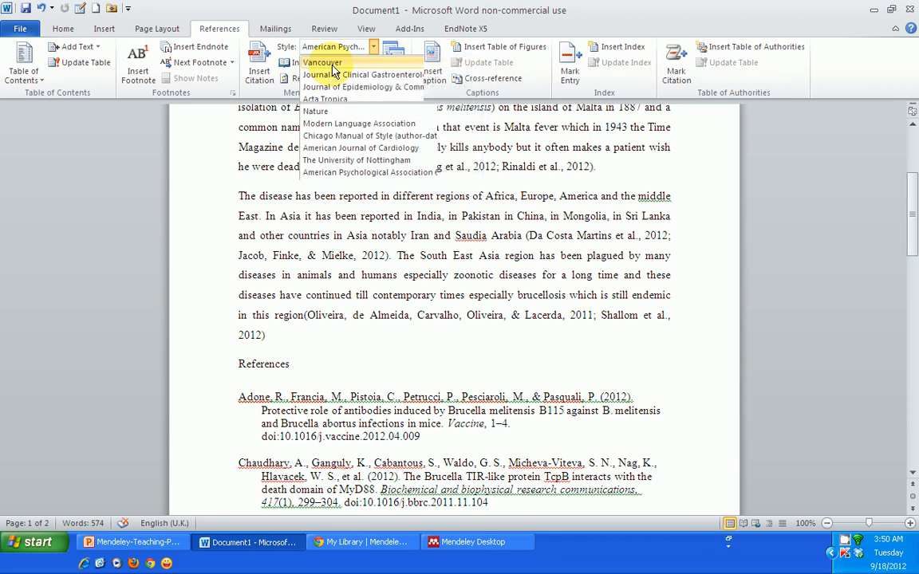
left_click(333, 65)
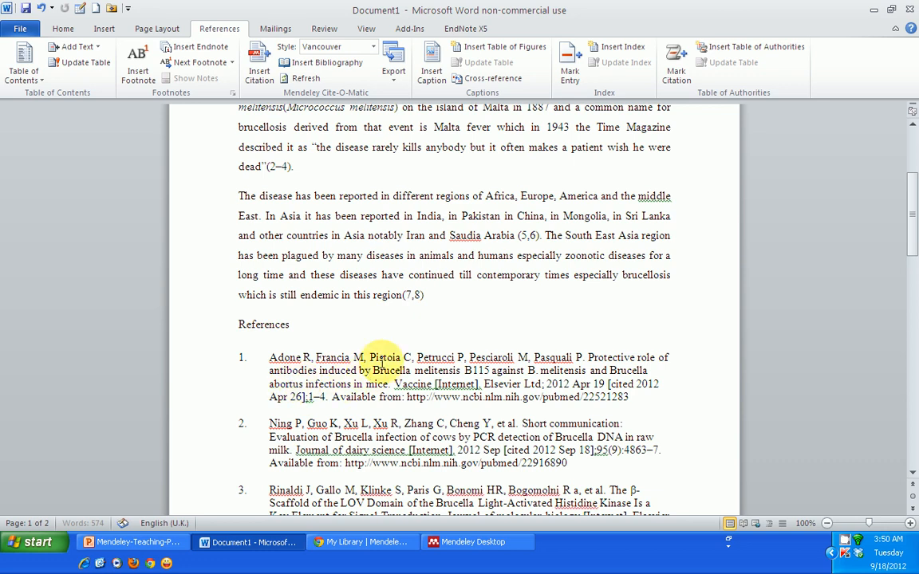
scroll(486, 359, "down", 6)
scroll(482, 362, "up", 12)
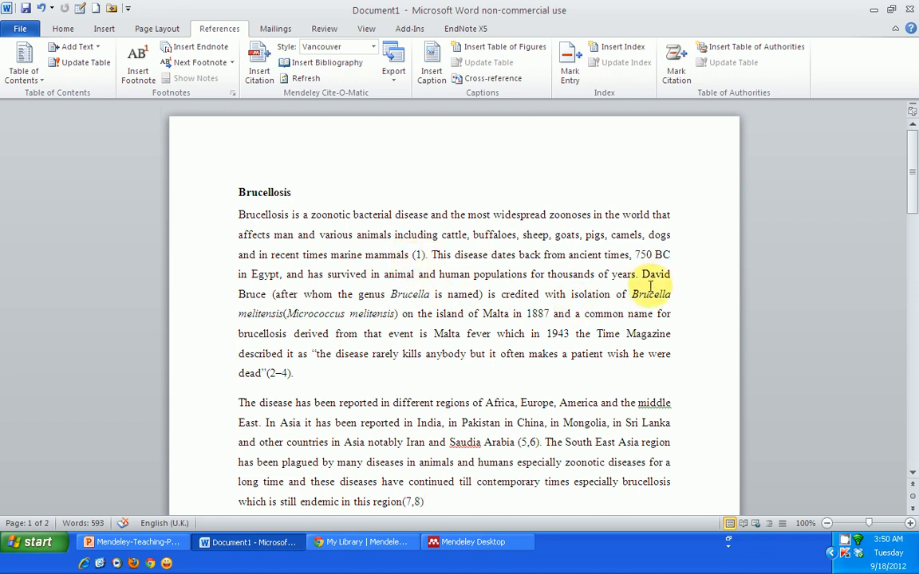
scroll(462, 381, "down", 4)
scroll(462, 383, "down", 4)
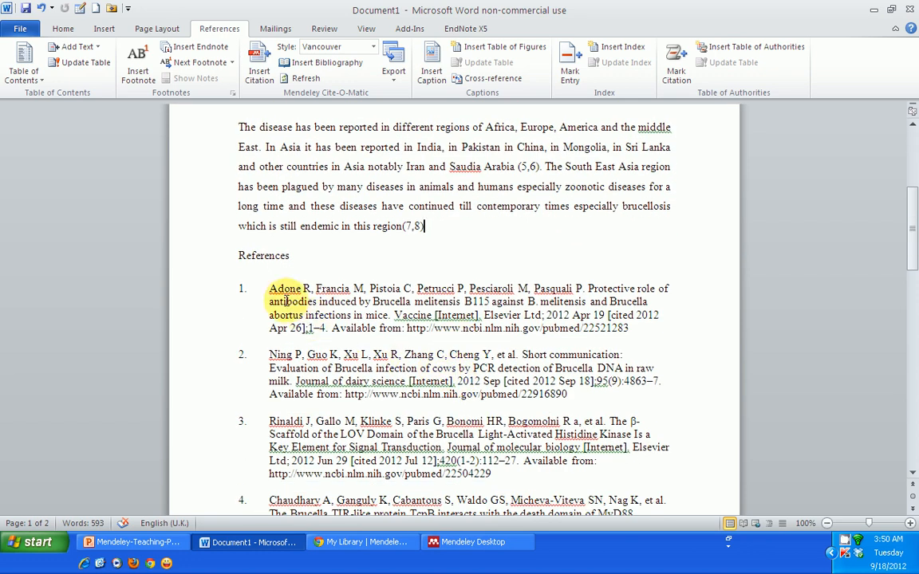
scroll(335, 403, "down", 3)
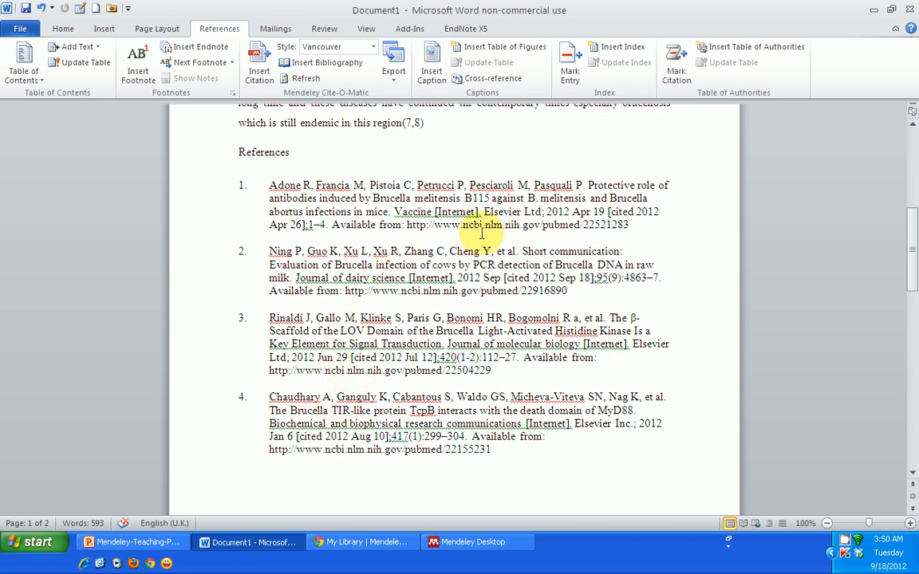
scroll(431, 318, "down", 3)
scroll(431, 319, "up", 13)
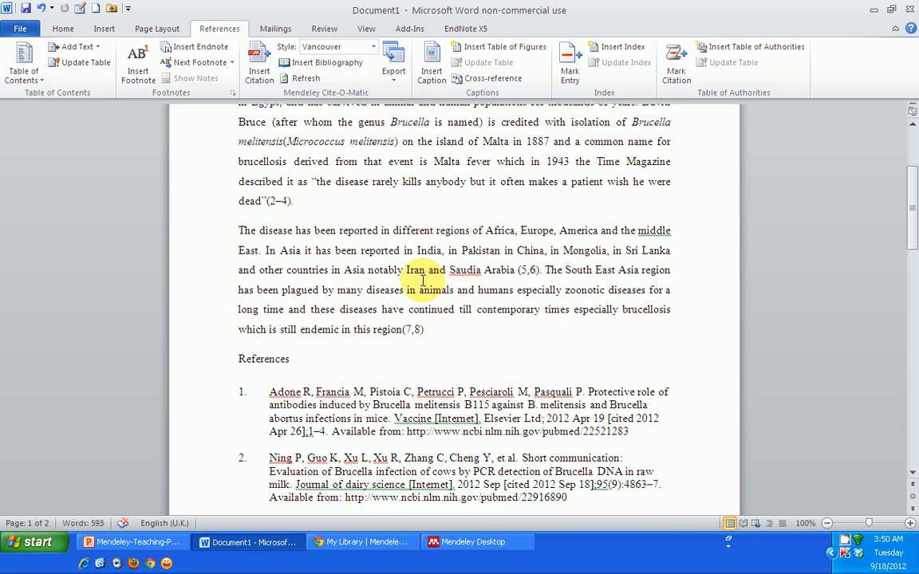
- Open Mendeley's full citation style selection and browse the downloadable styles from AAPG Bulletin to the American Journal titles
left_click(374, 48)
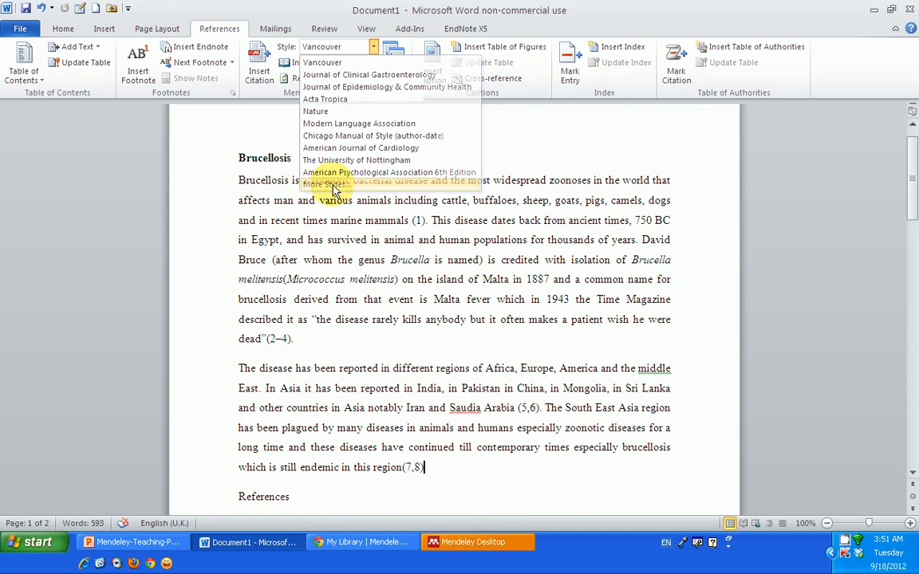
left_click(335, 185)
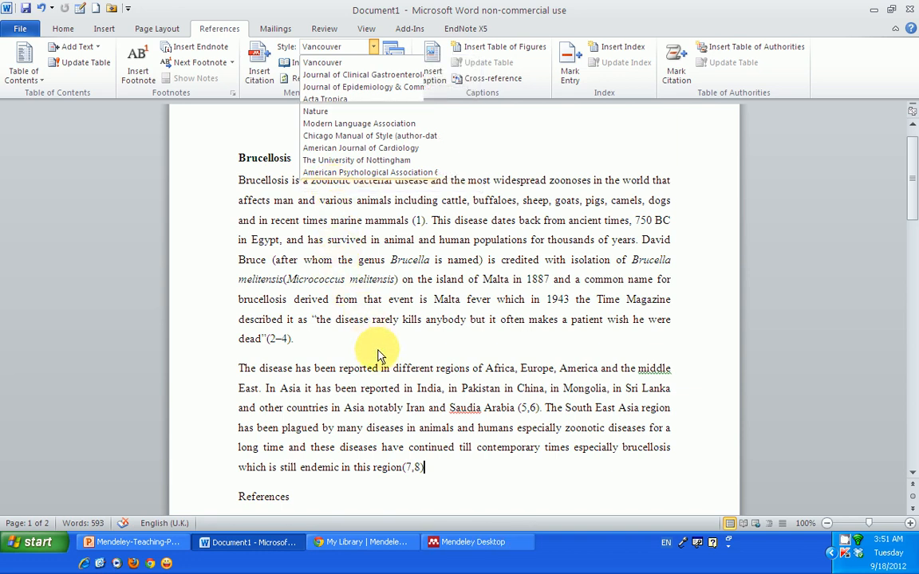
left_click(465, 549)
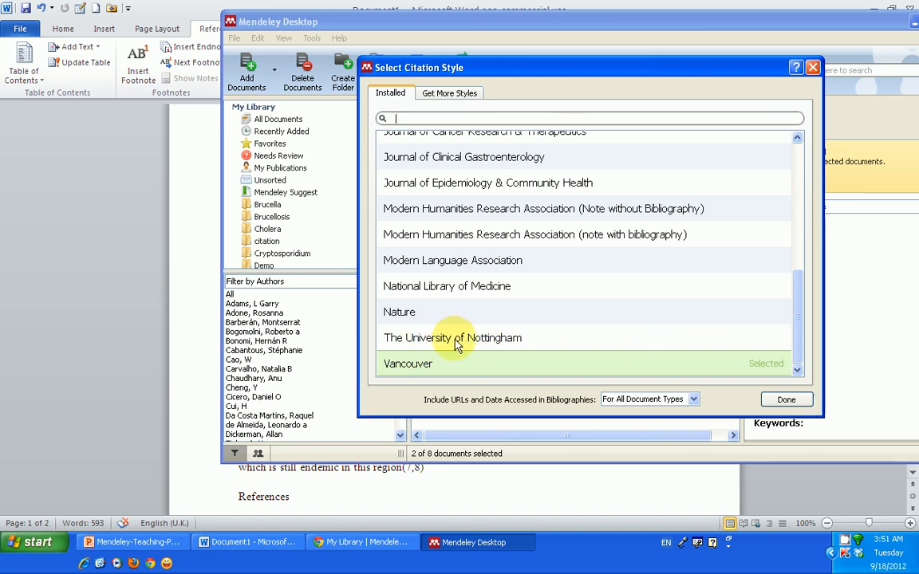
left_click(452, 94)
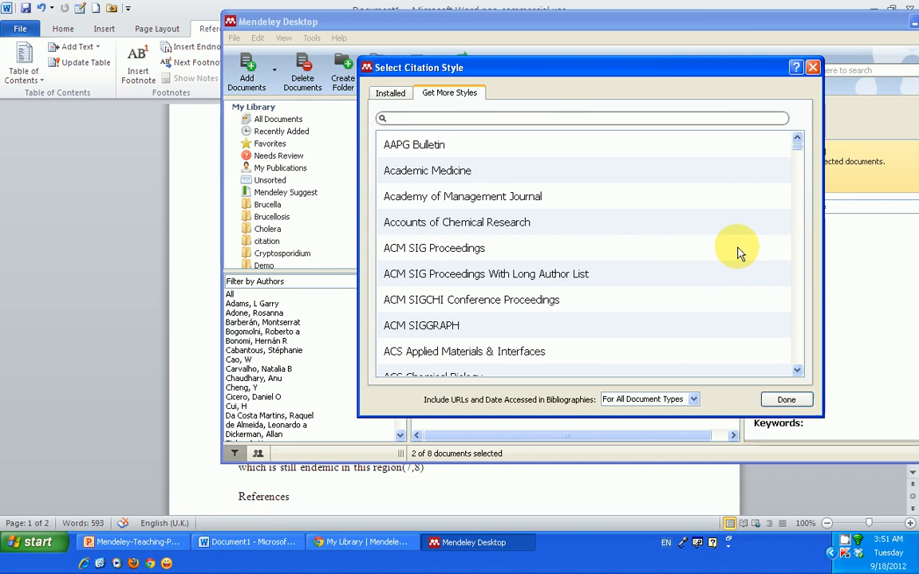
scroll(737, 253, "down", 6)
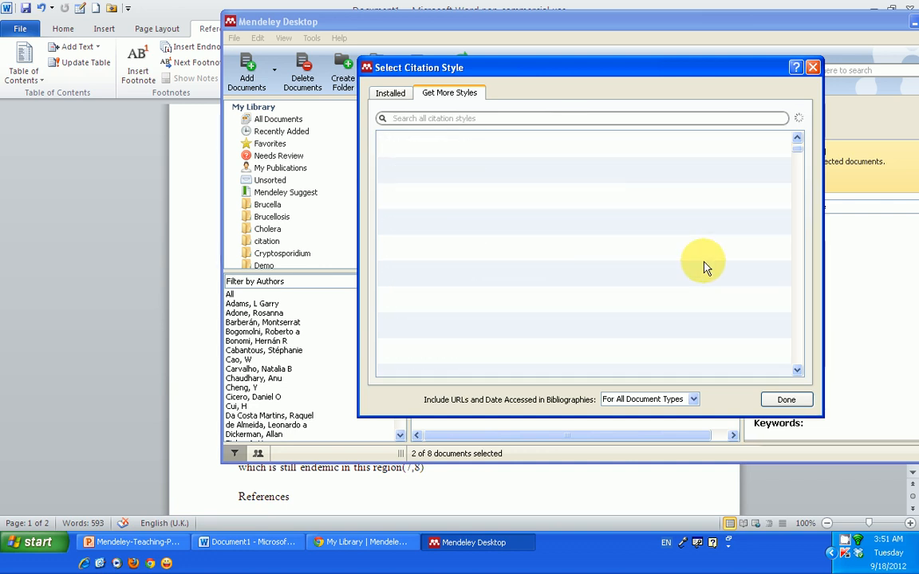
scroll(706, 266, "down", 1)
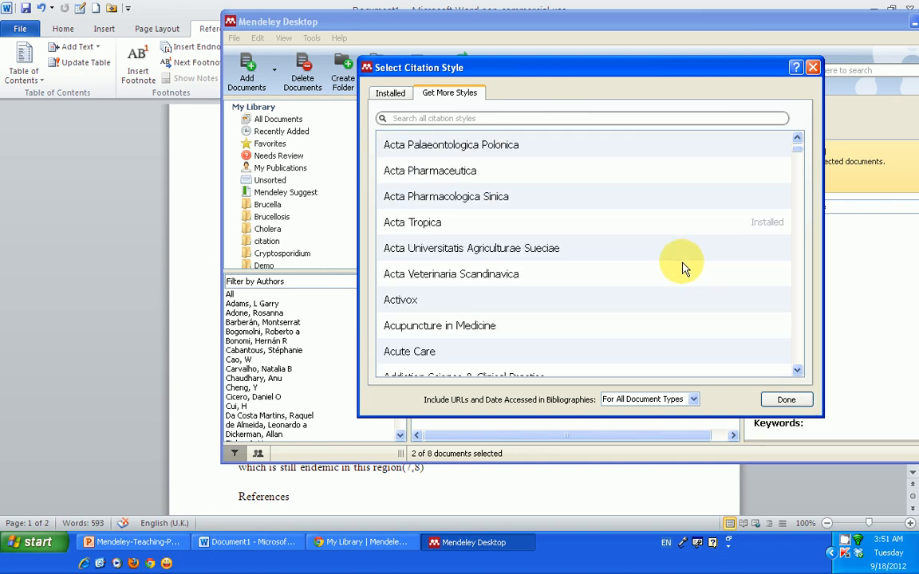
scroll(595, 273, "down", 4)
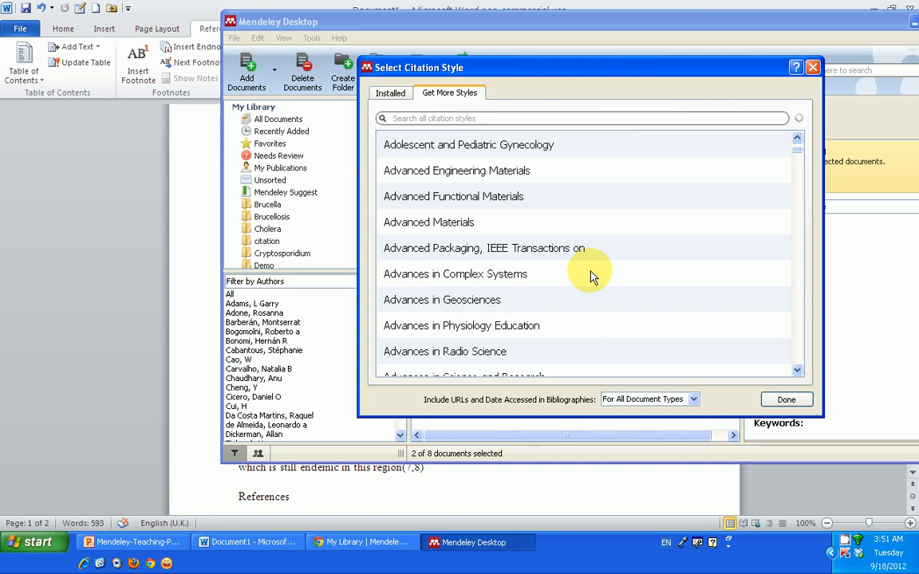
scroll(590, 275, "down", 2)
scroll(590, 275, "down", 2)
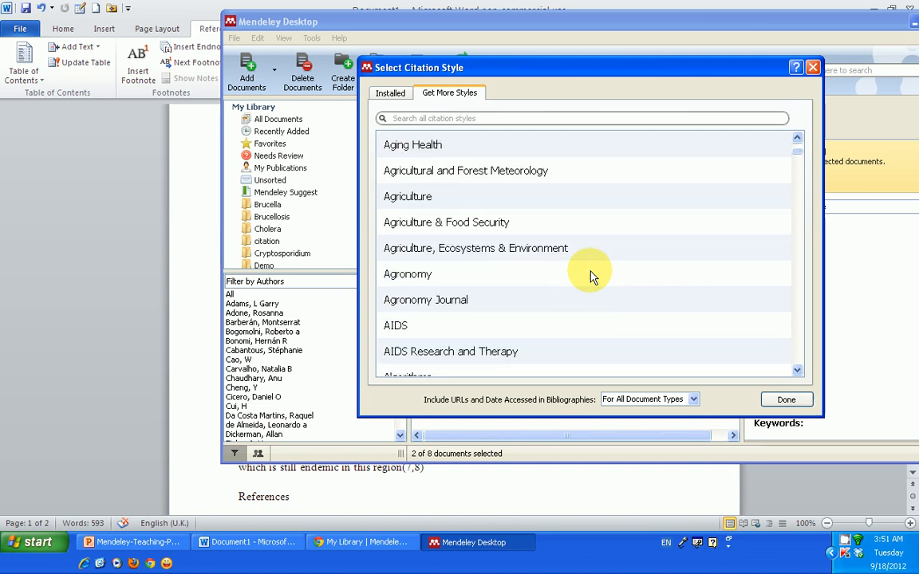
scroll(590, 275, "down", 4)
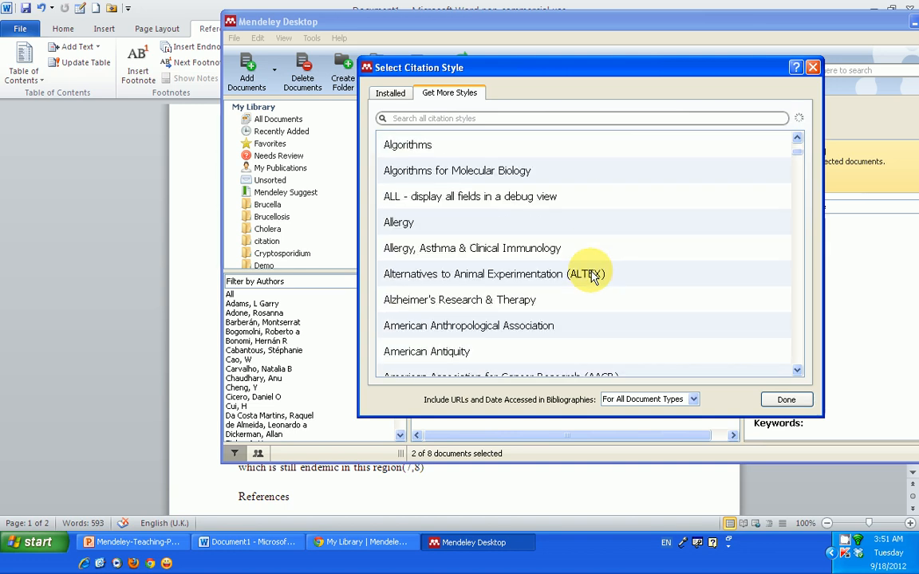
scroll(498, 233, "down", 2)
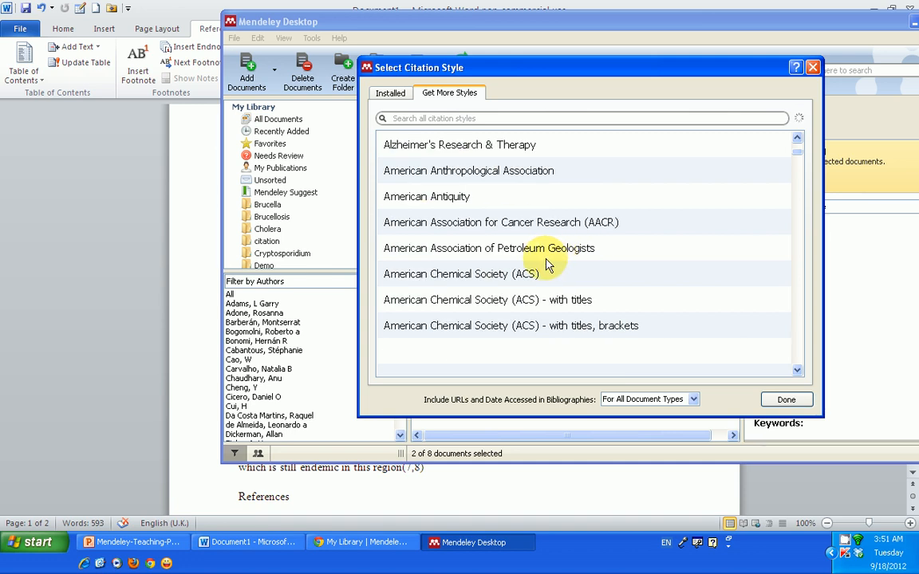
scroll(548, 266, "down", 6)
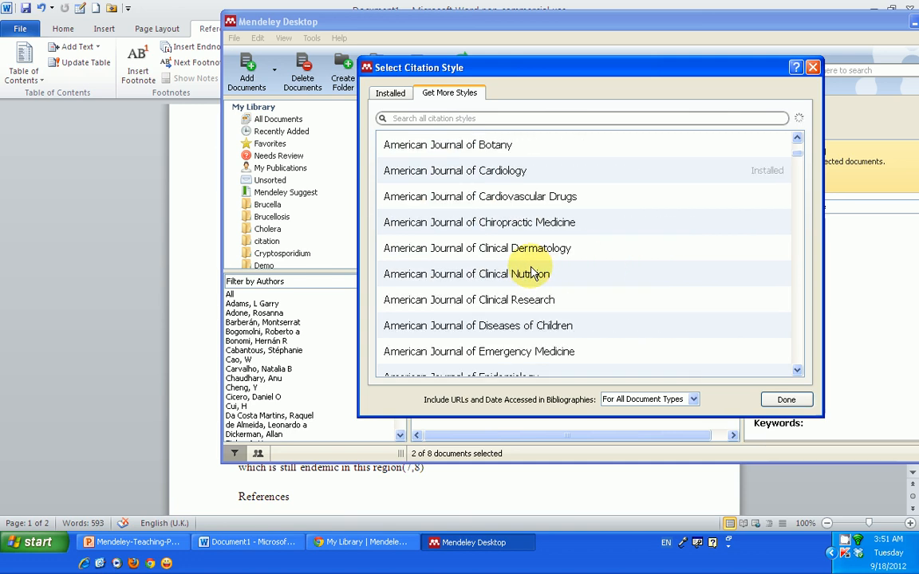
scroll(533, 274, "down", 2)
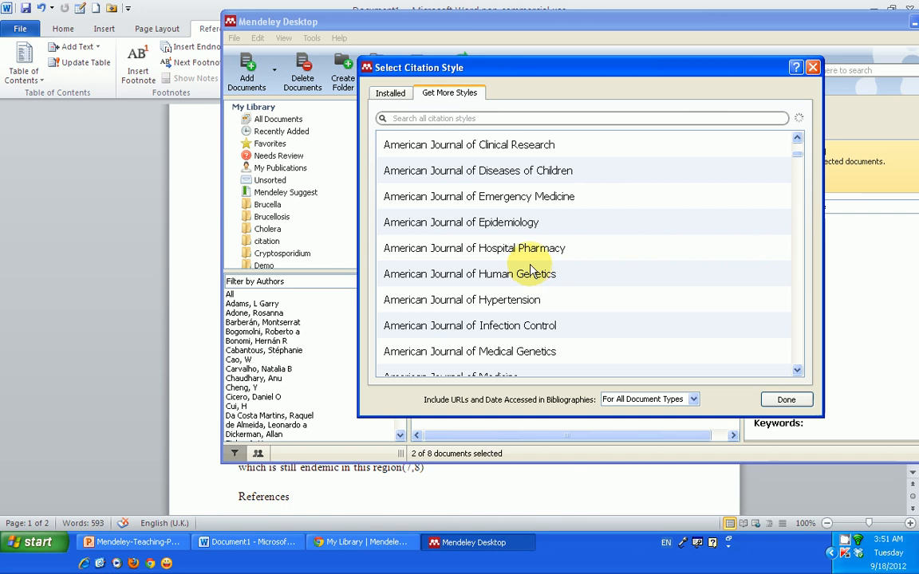
- Change the document's citation style to the installed The University of Nottingham style and dismiss the EndNote X5 error dialogs
left_click(390, 93)
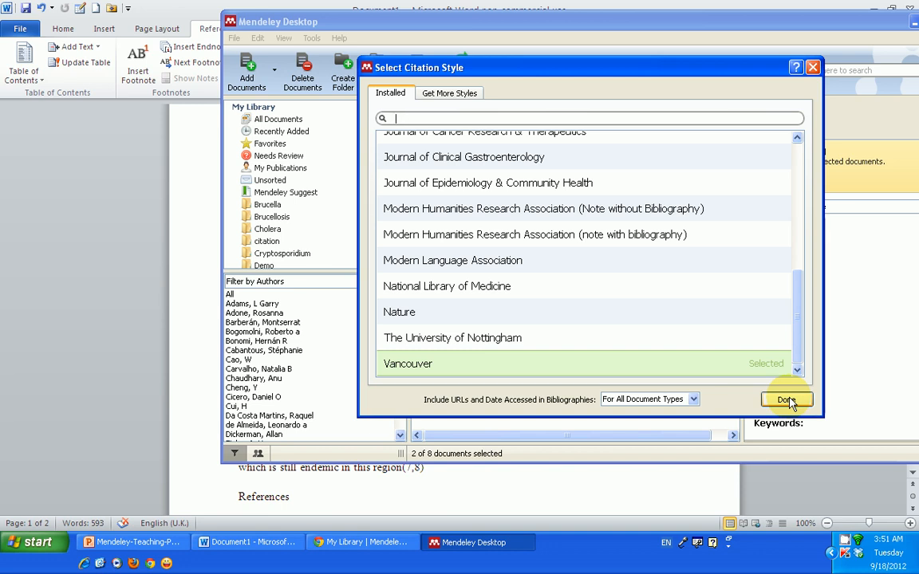
left_click(467, 340)
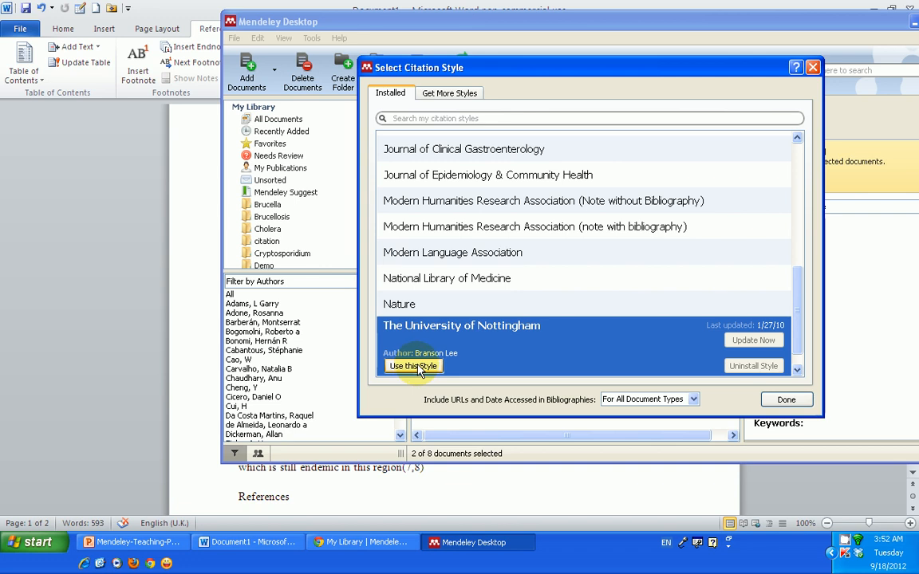
left_click(413, 366)
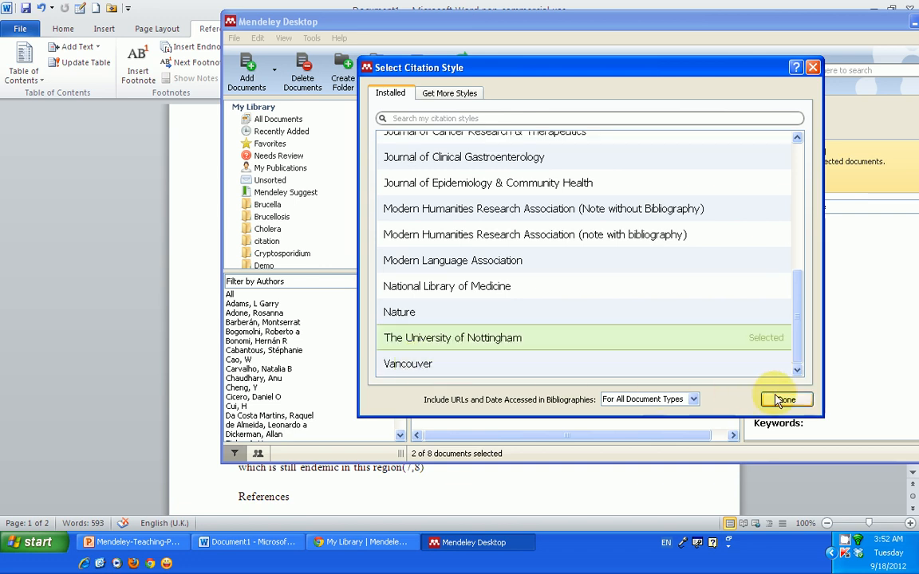
left_click(786, 400)
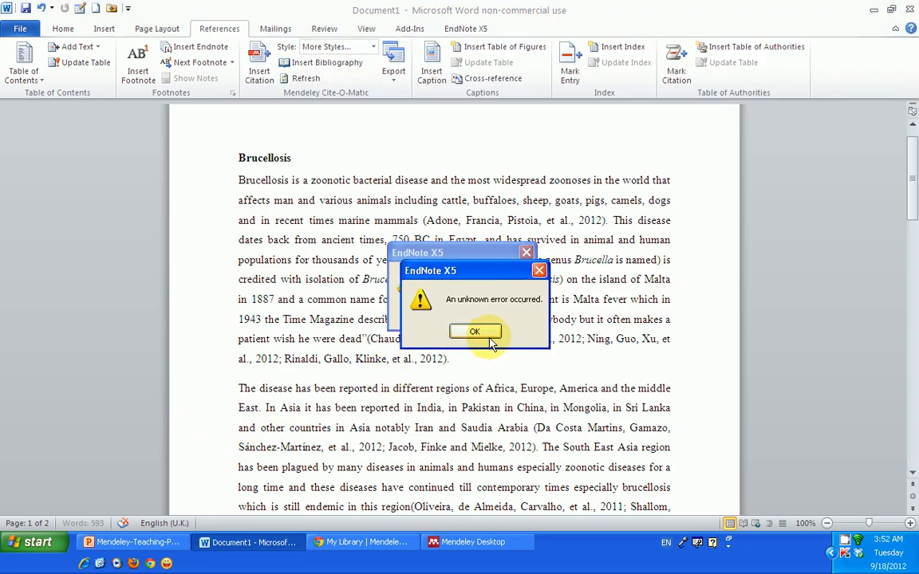
left_click(487, 347)
left_click(481, 328)
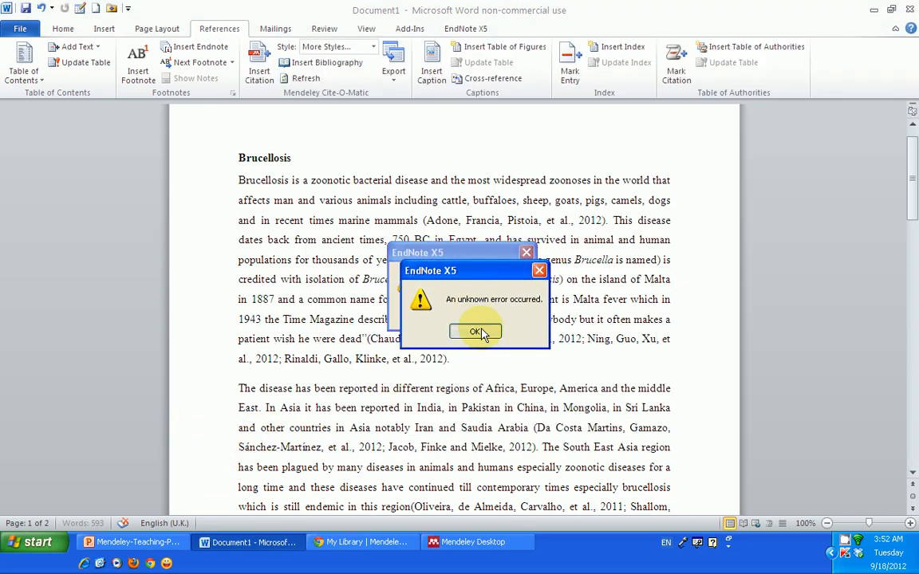
left_click(467, 315)
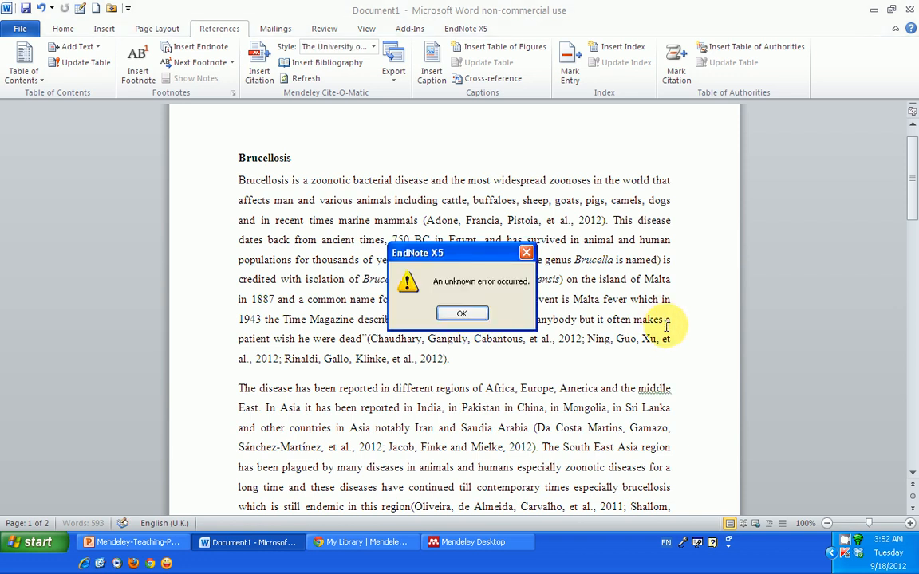
left_click(464, 313)
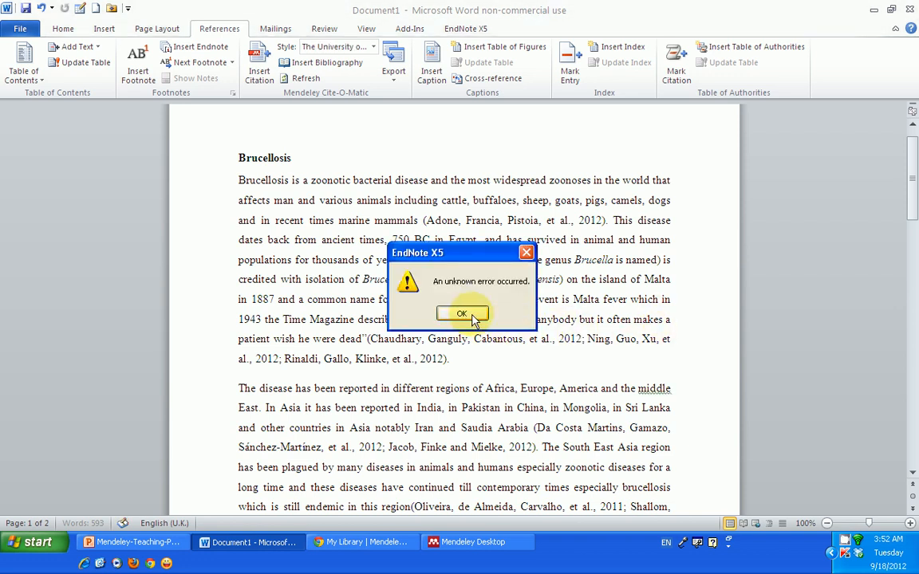
left_click(467, 312)
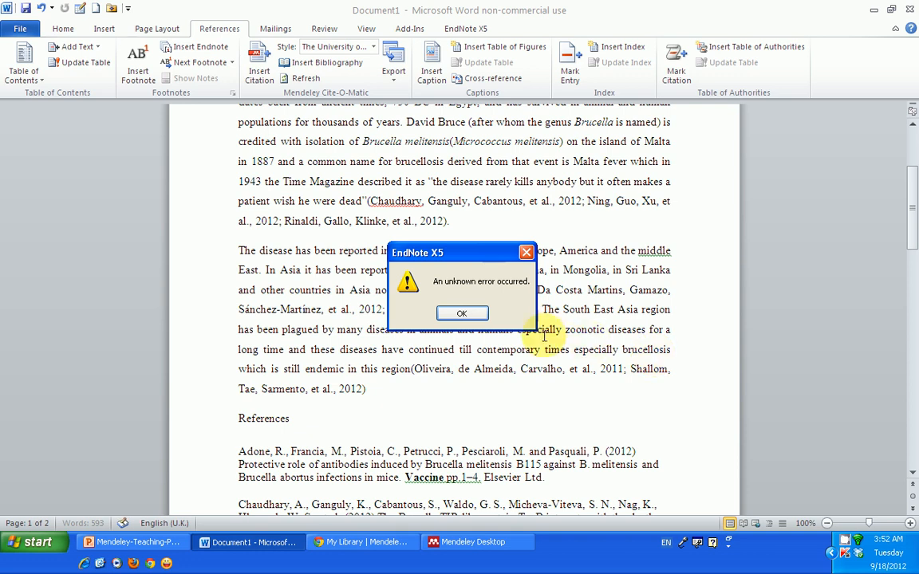
left_click(466, 313)
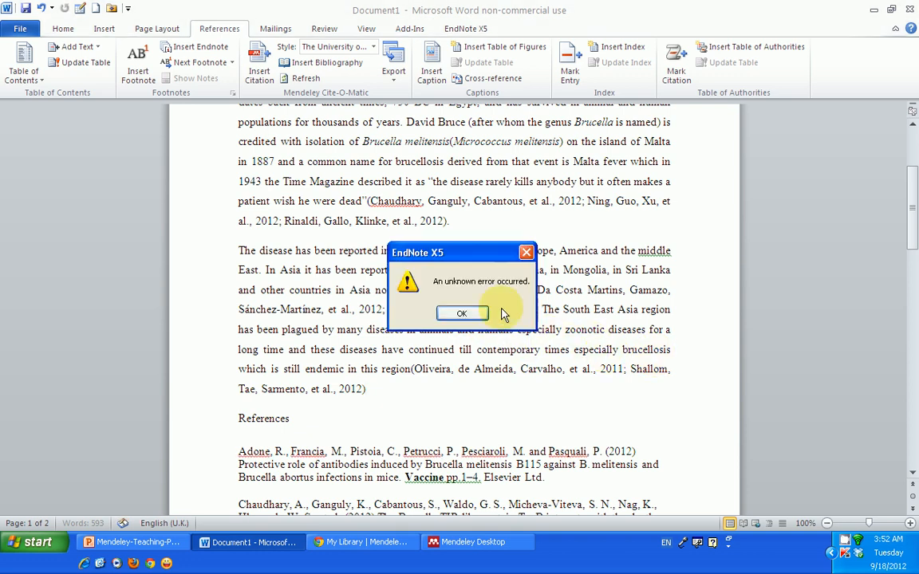
left_click(465, 312)
- Examine the in-text citations and the full reference list as formatted in The University of Nottingham style
scroll(489, 343, "down", 6)
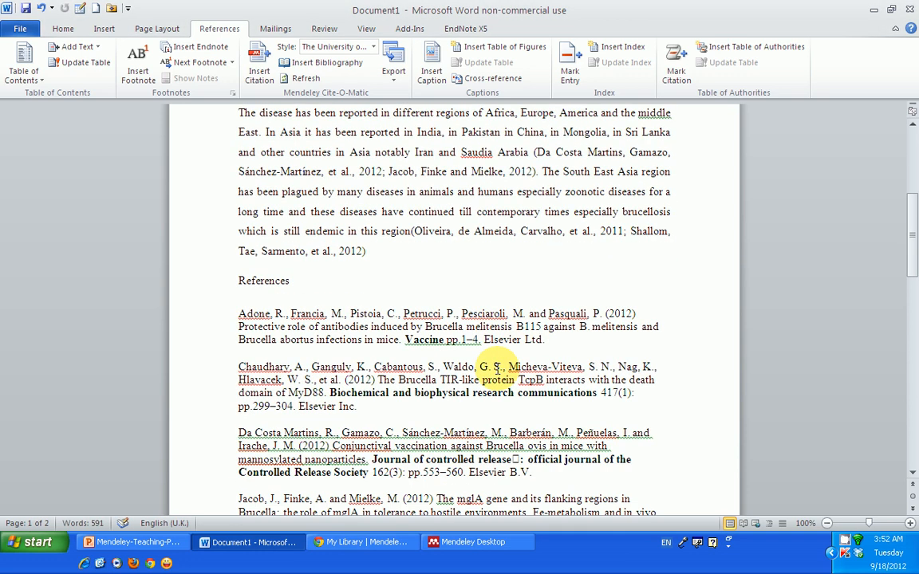
left_click(376, 241)
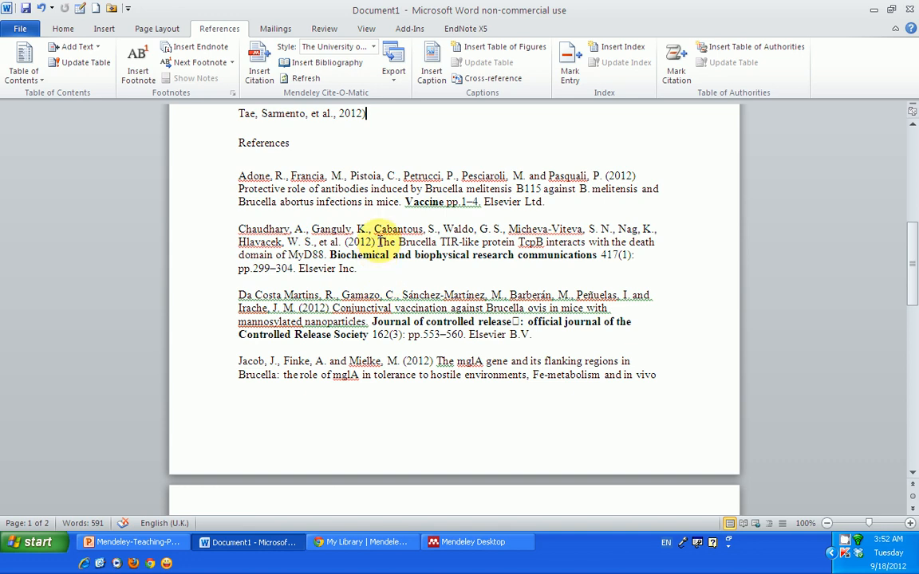
scroll(380, 256, "down", 12)
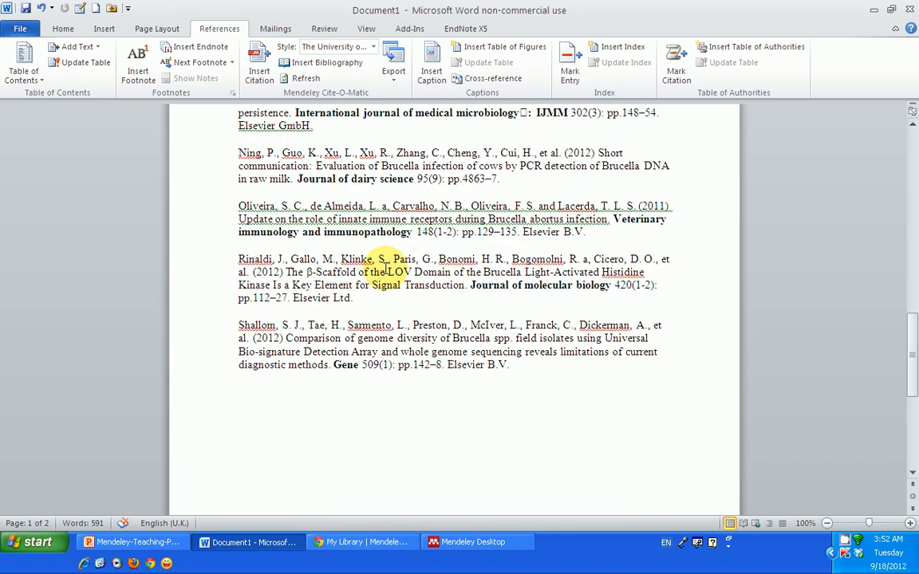
scroll(385, 269, "up", 18)
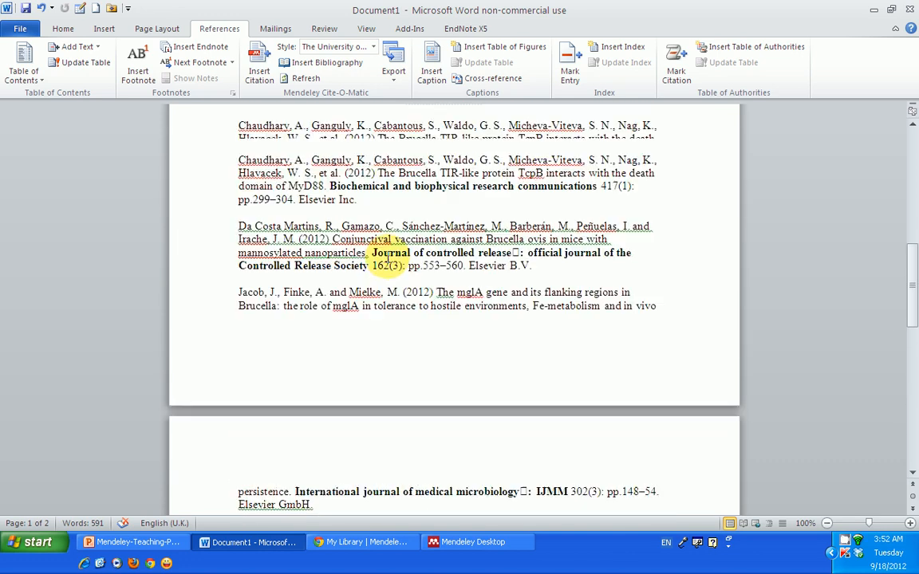
scroll(388, 254, "up", 7)
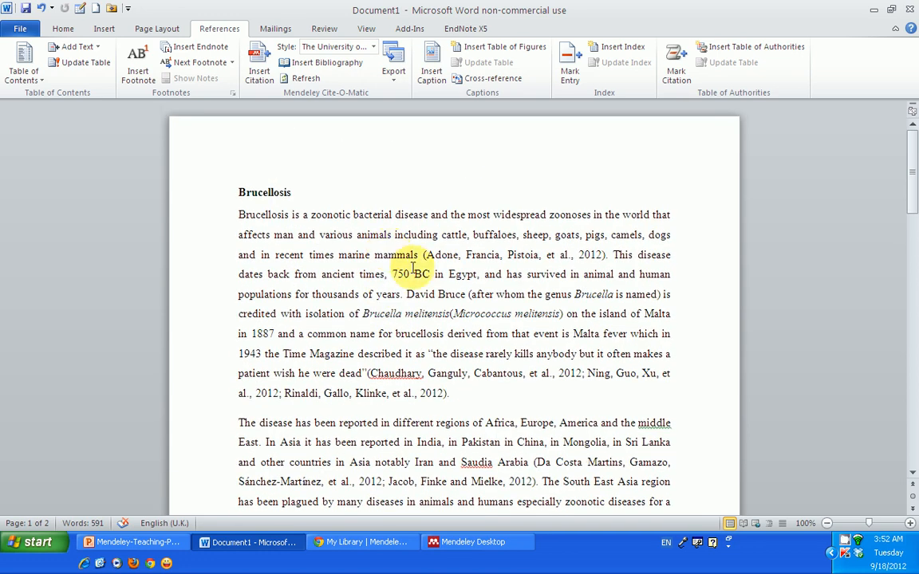
scroll(565, 307, "down", 14)
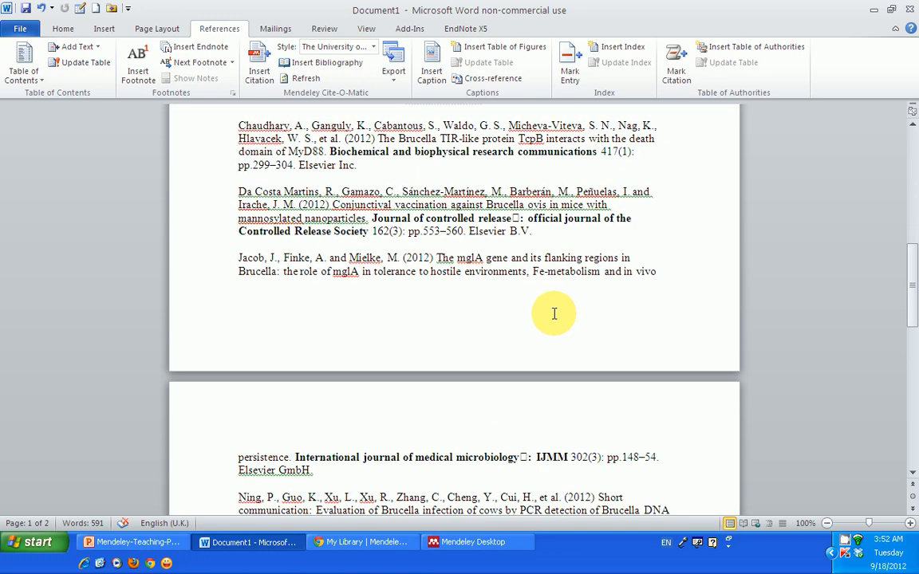
scroll(344, 359, "down", 2)
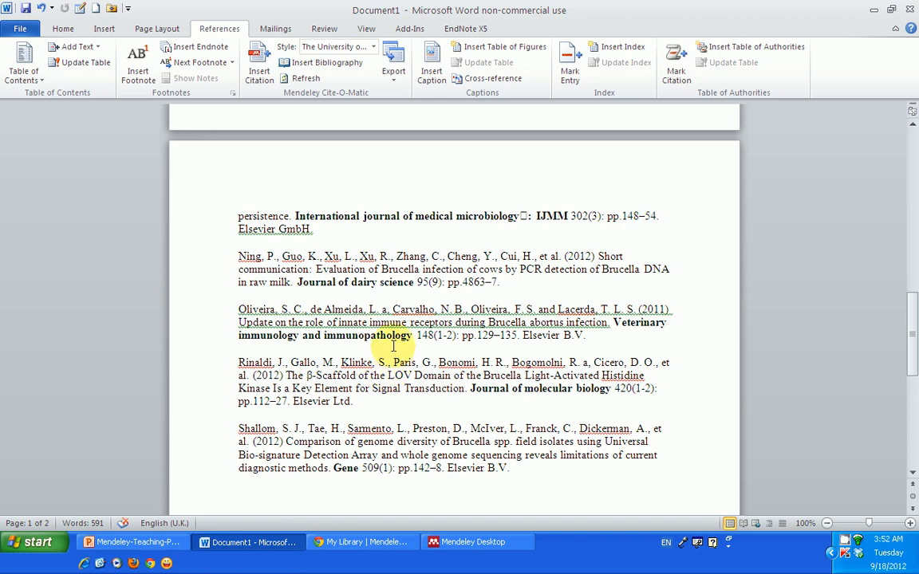
scroll(360, 304, "up", 15)
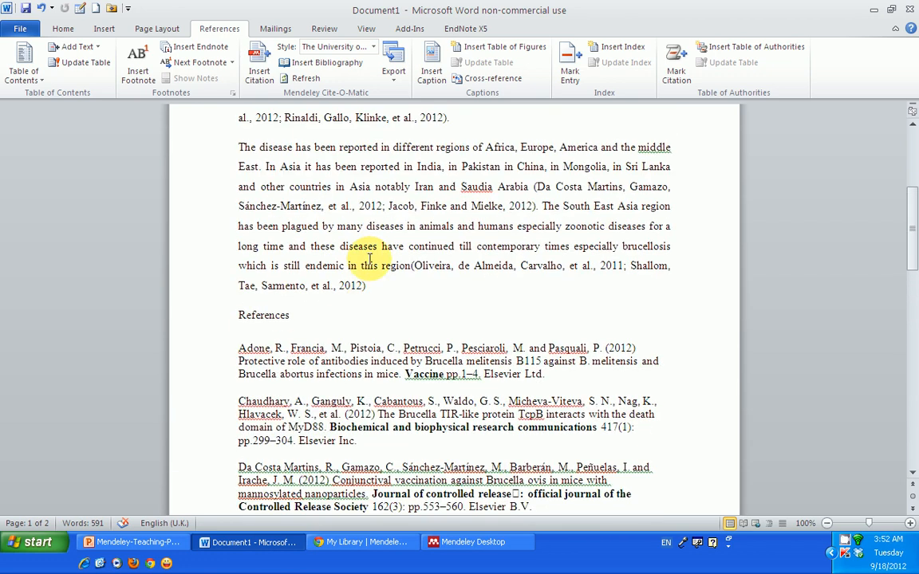
- Switch the citation style to American Psychological Association 6th Edition and review the reference list and in-text citations
left_click(373, 47)
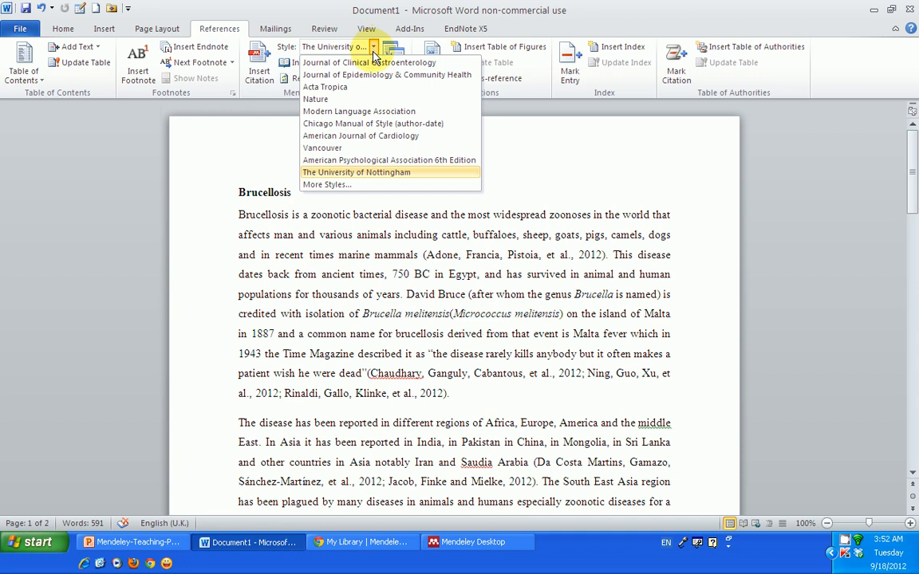
left_click(373, 160)
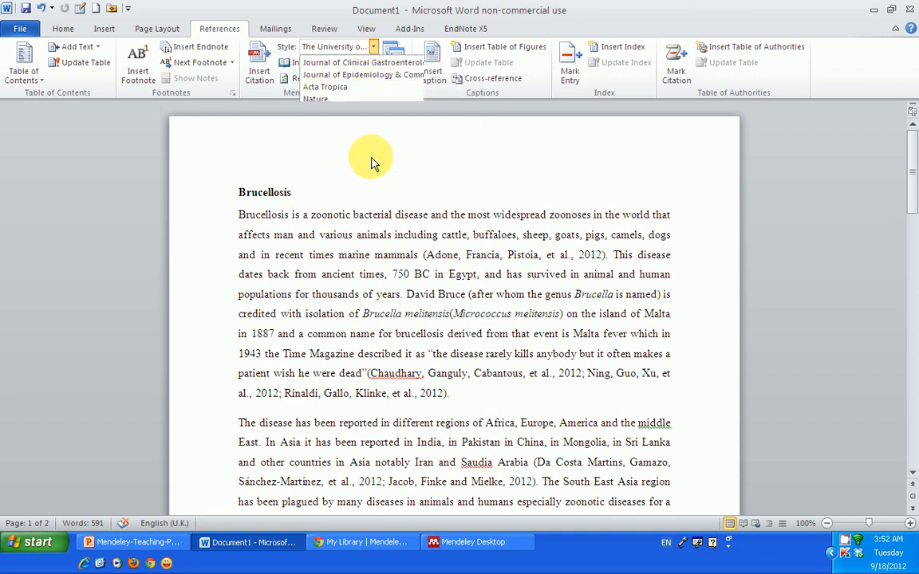
scroll(463, 327, "down", 1)
scroll(463, 327, "down", 8)
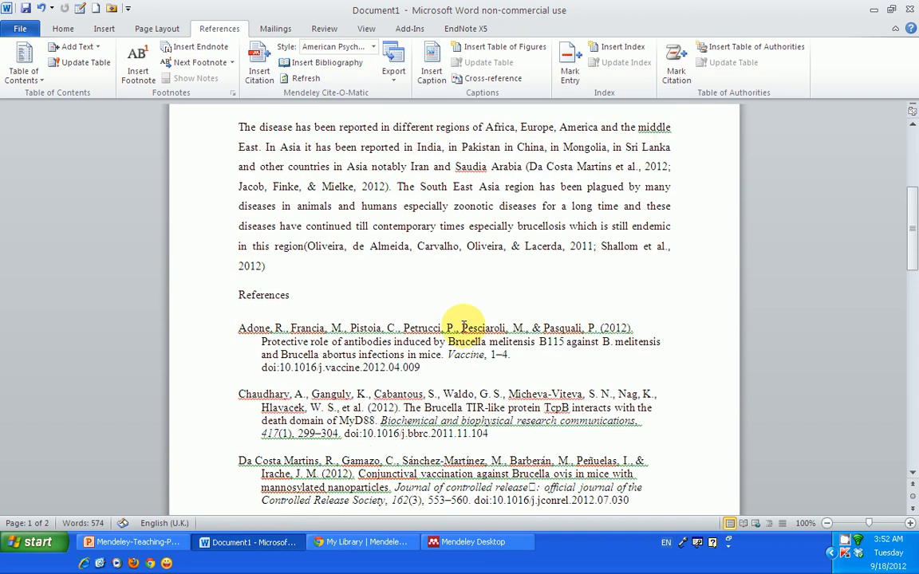
scroll(386, 271, "down", 2)
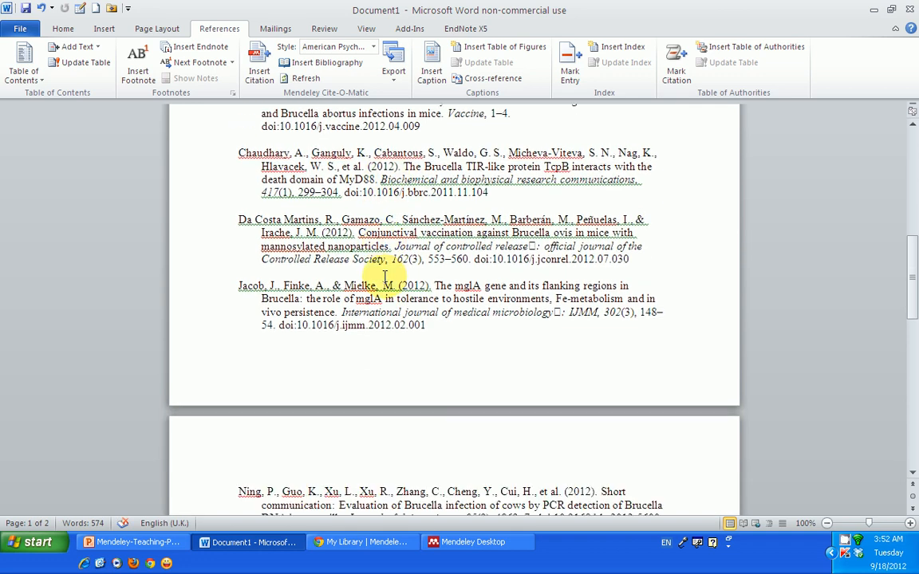
scroll(386, 274, "up", 3)
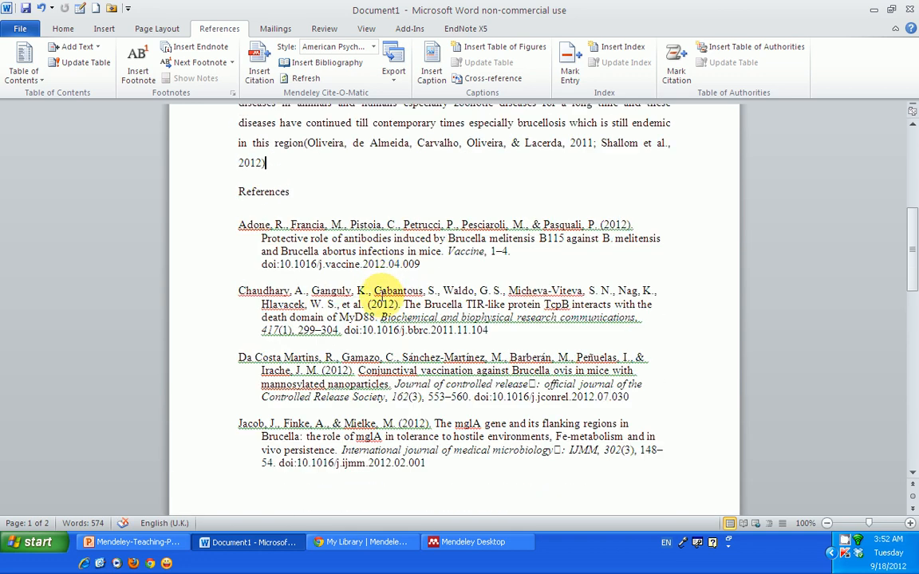
scroll(380, 295, "up", 5)
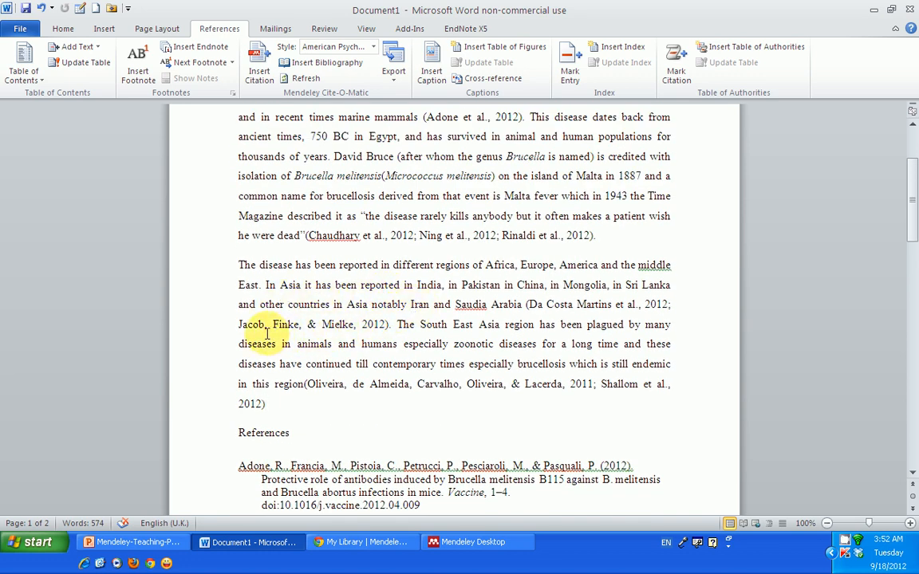
scroll(354, 303, "up", 3)
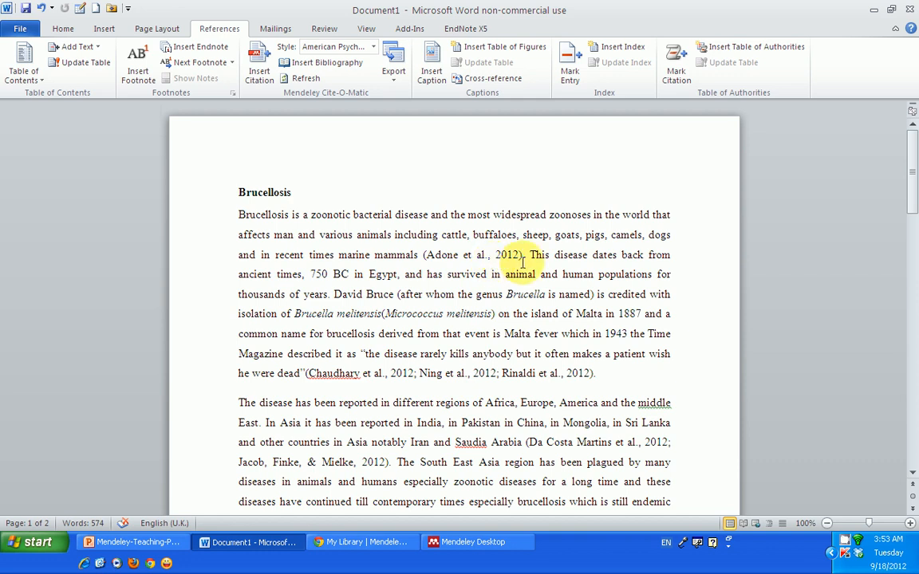
- Add an opening parenthesis before 2012 in the citation after "marine mammals" and keep the edited version
left_click(465, 255)
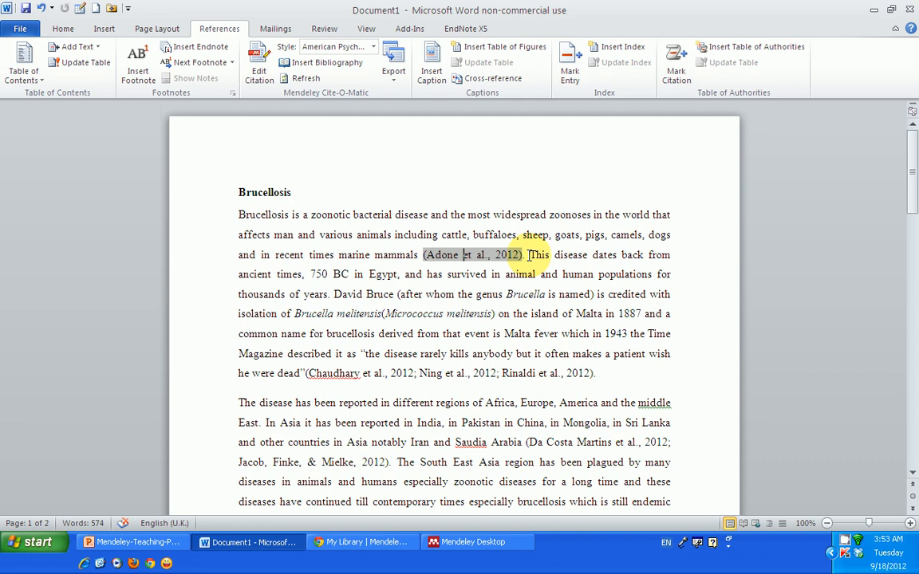
left_click(527, 255)
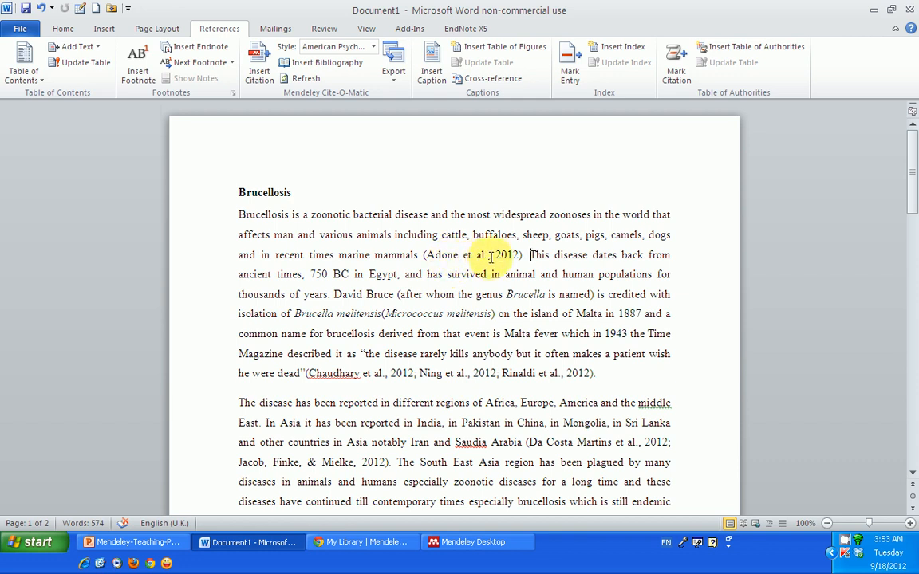
left_click(494, 253)
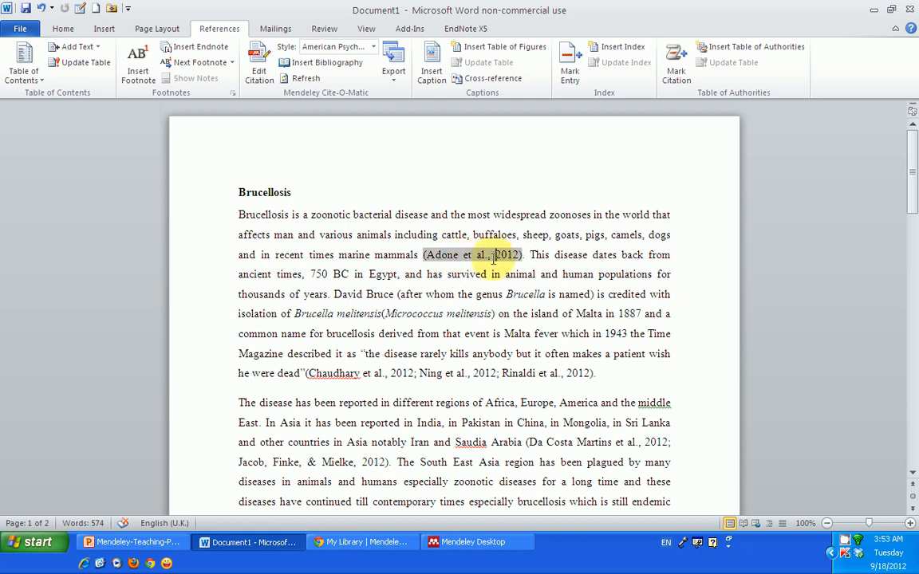
type("(")
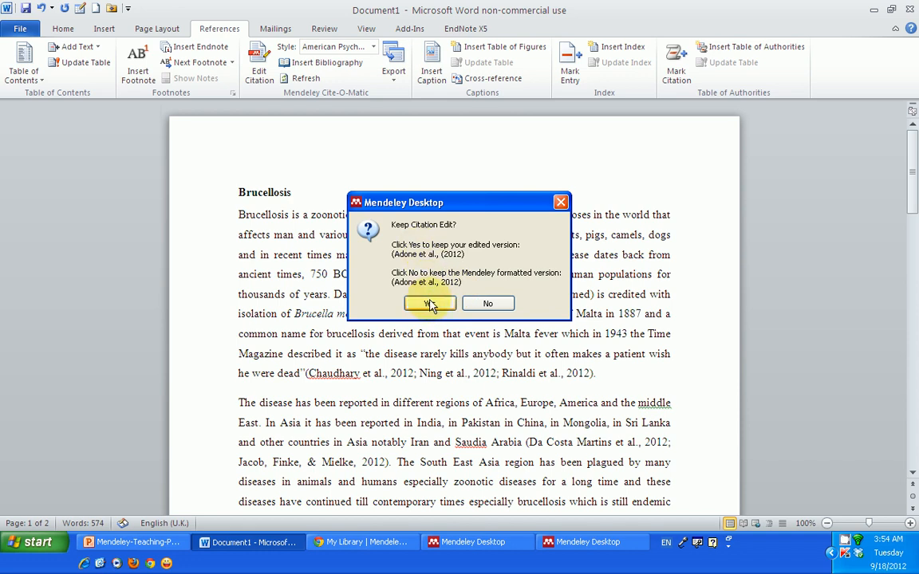
left_click(429, 303)
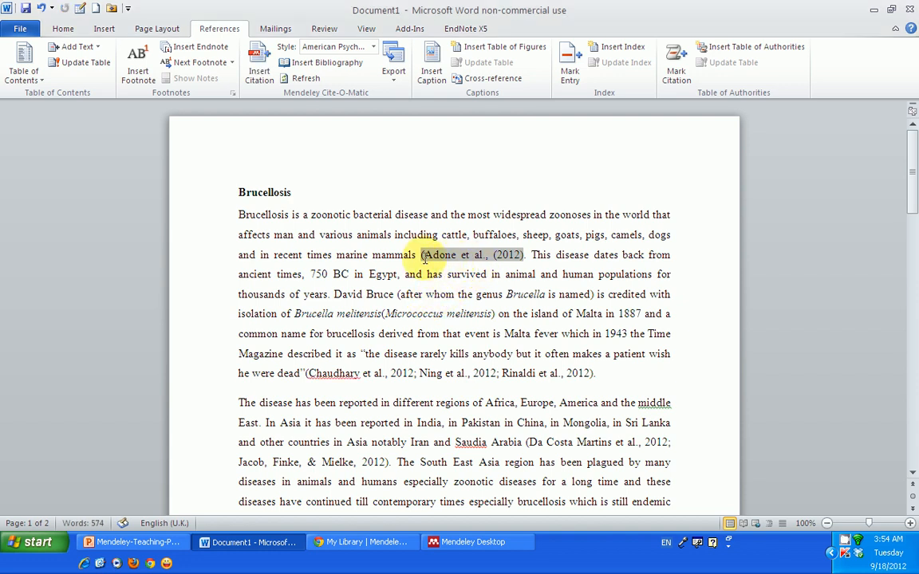
- Remove the leading parenthesis and the comma after "et al." from the citation following "marine mammals", leaving only the year in parentheses
key("BackSpace")
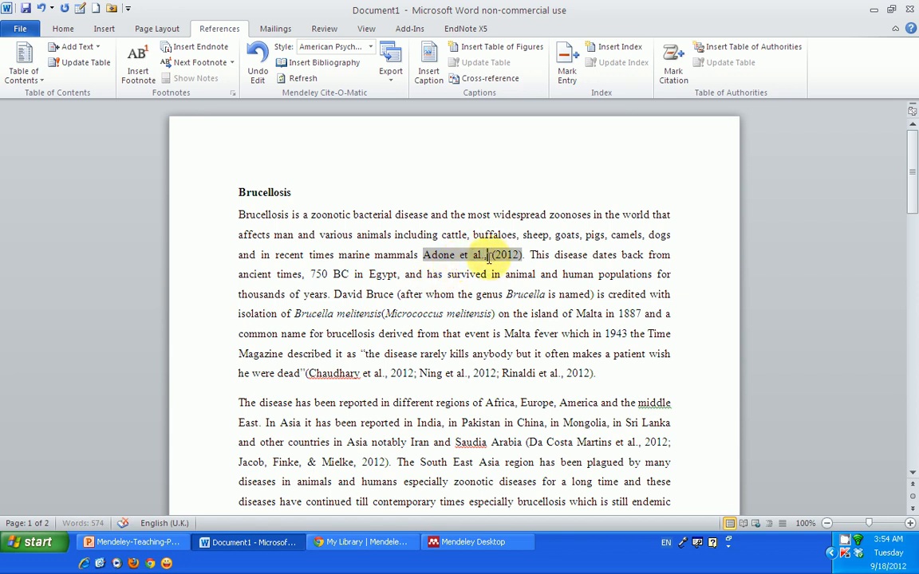
key("BackSpace")
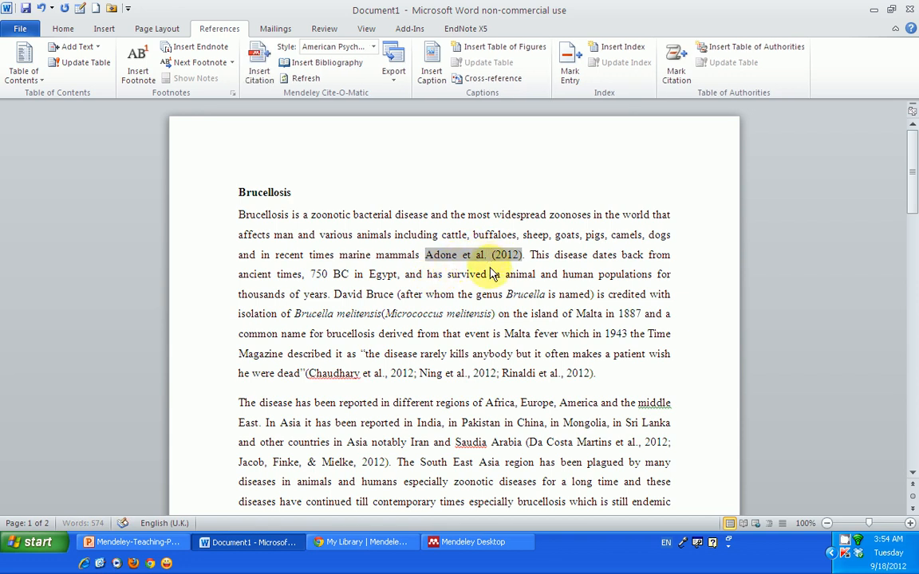
left_click(524, 256)
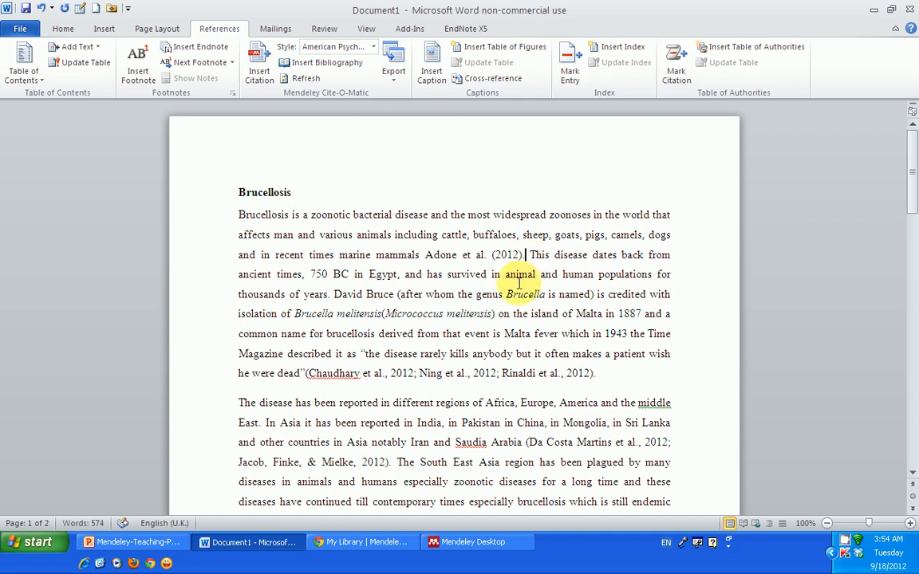
left_click(506, 254)
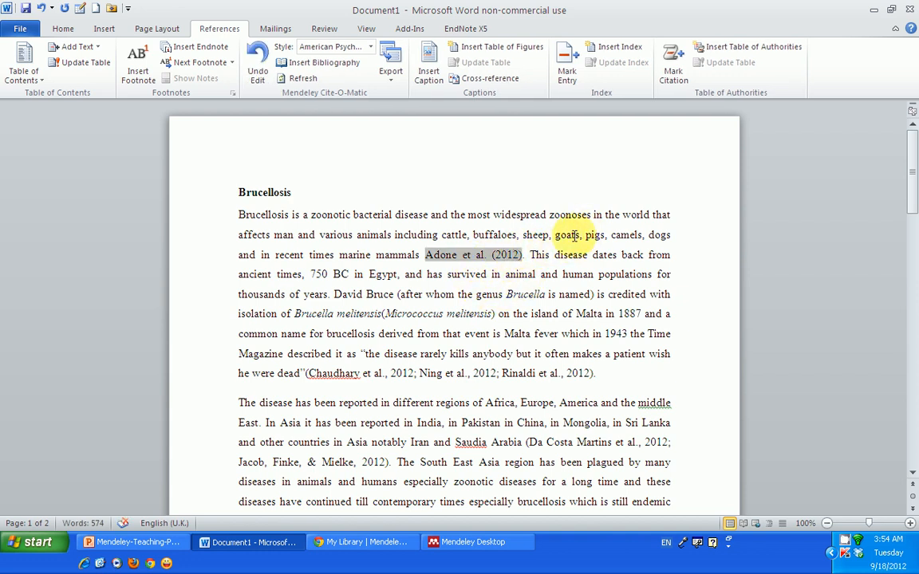
left_click(540, 256)
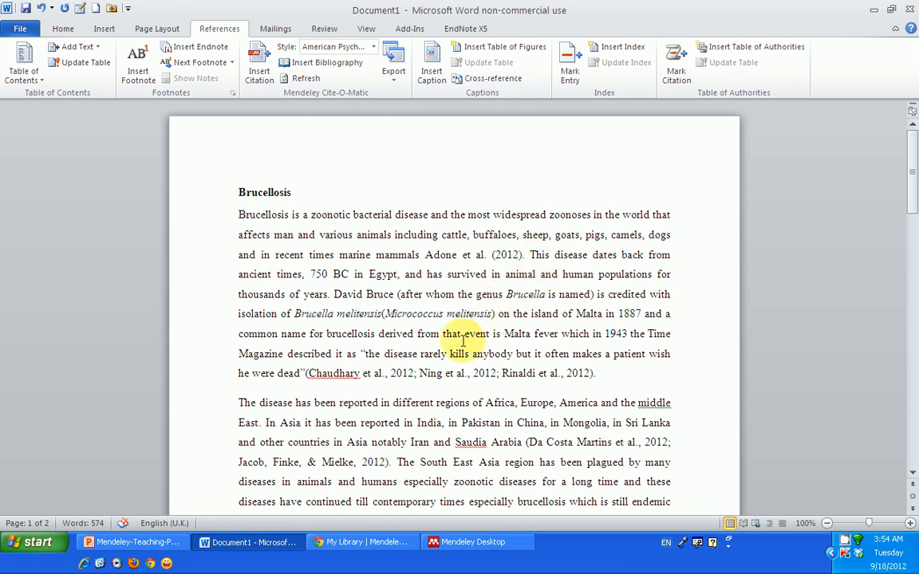
scroll(389, 328, "down", 5)
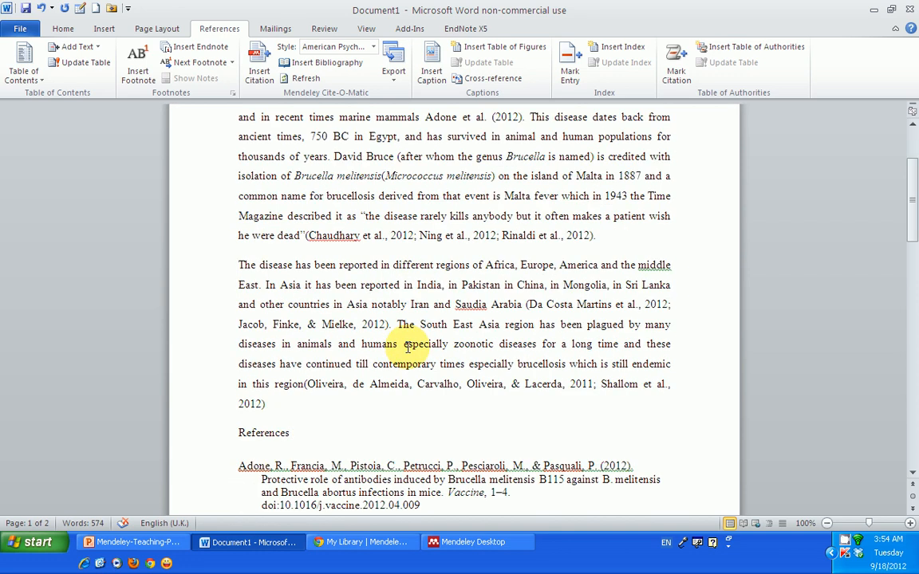
- Review the edited in-text citations and the full APA-formatted reference list, including the DOI at the end of each entry
scroll(406, 347, "down", 3)
scroll(396, 351, "up", 9)
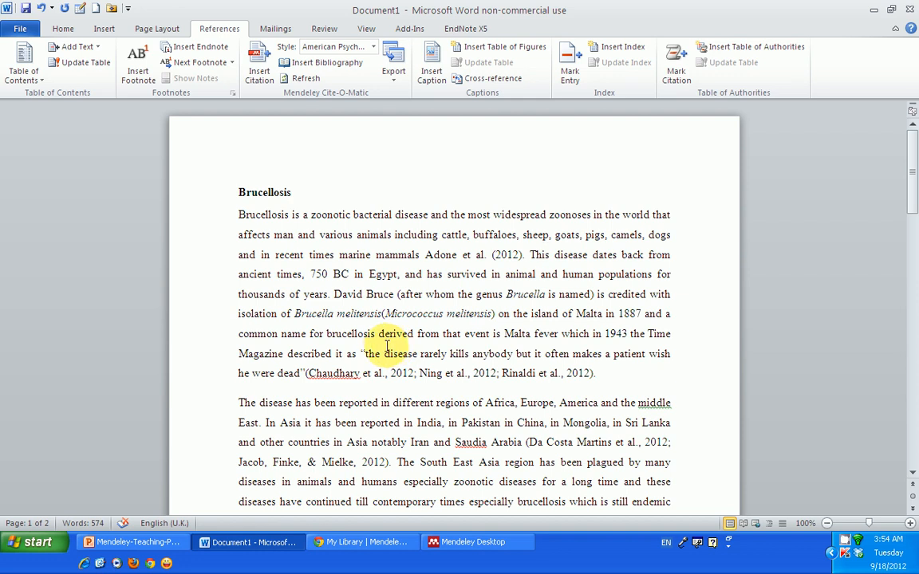
scroll(391, 349, "down", 8)
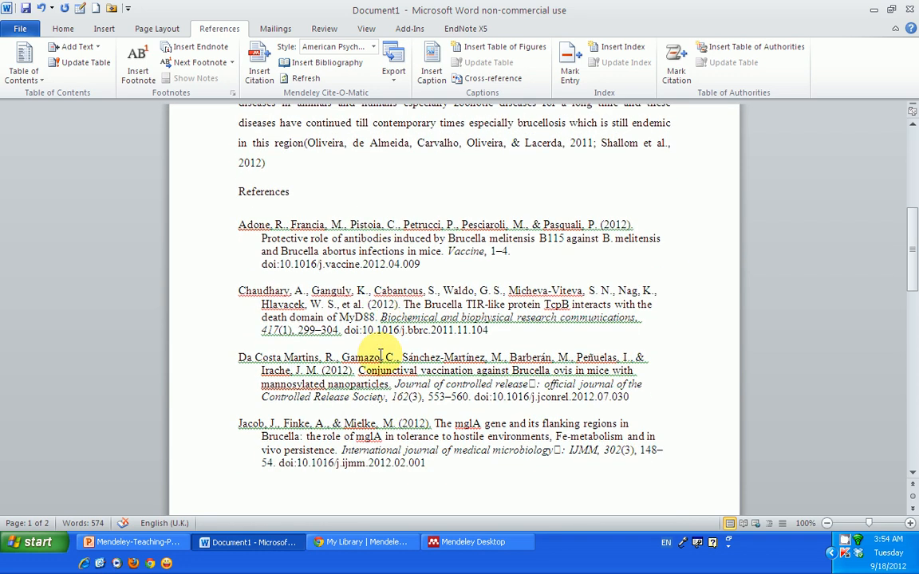
scroll(287, 295, "down", 2)
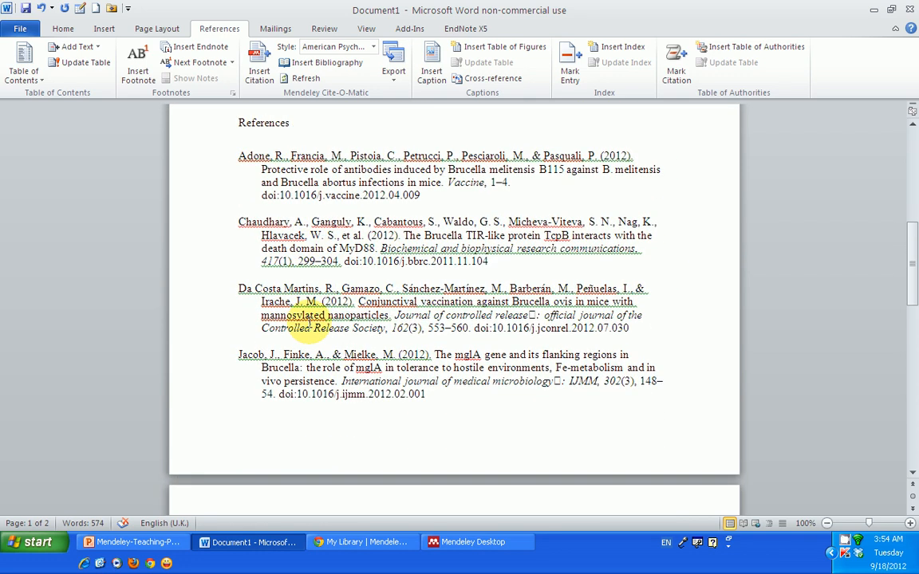
scroll(298, 345, "down", 3)
scroll(297, 345, "down", 3)
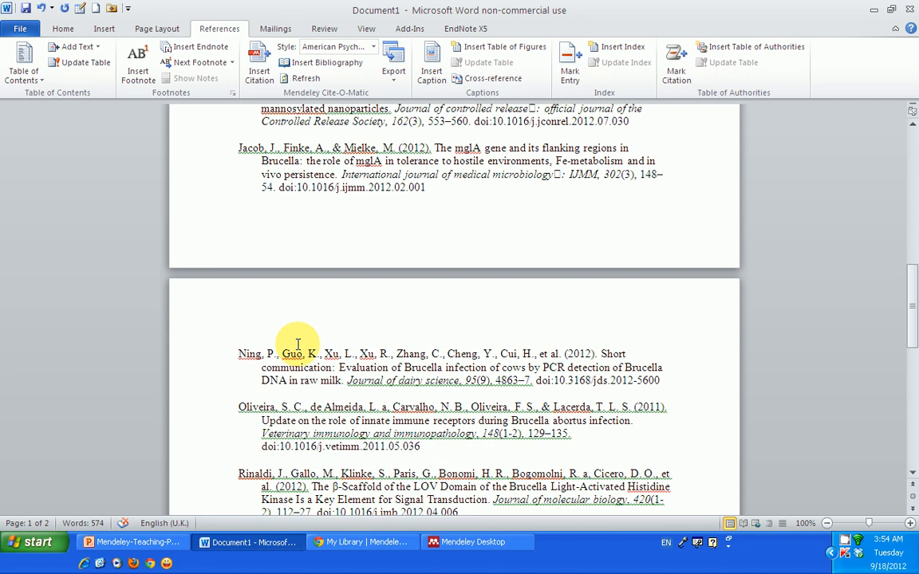
scroll(298, 345, "down", 4)
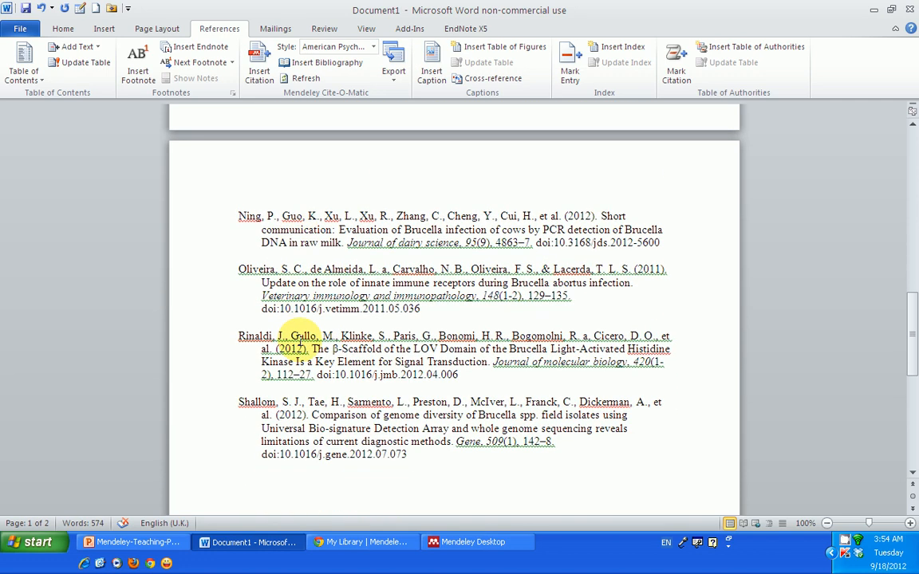
scroll(300, 341, "down", 3)
scroll(299, 341, "up", 4)
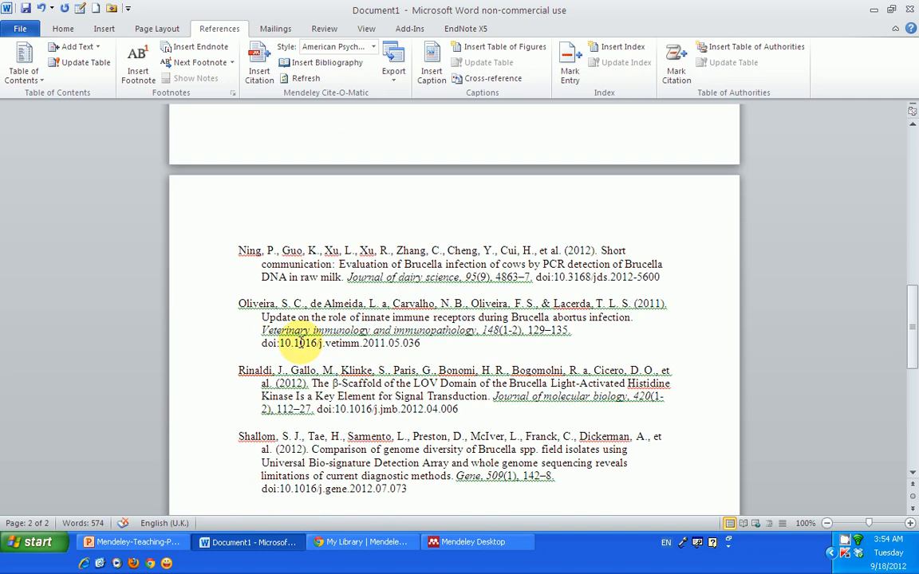
scroll(300, 341, "up", 4)
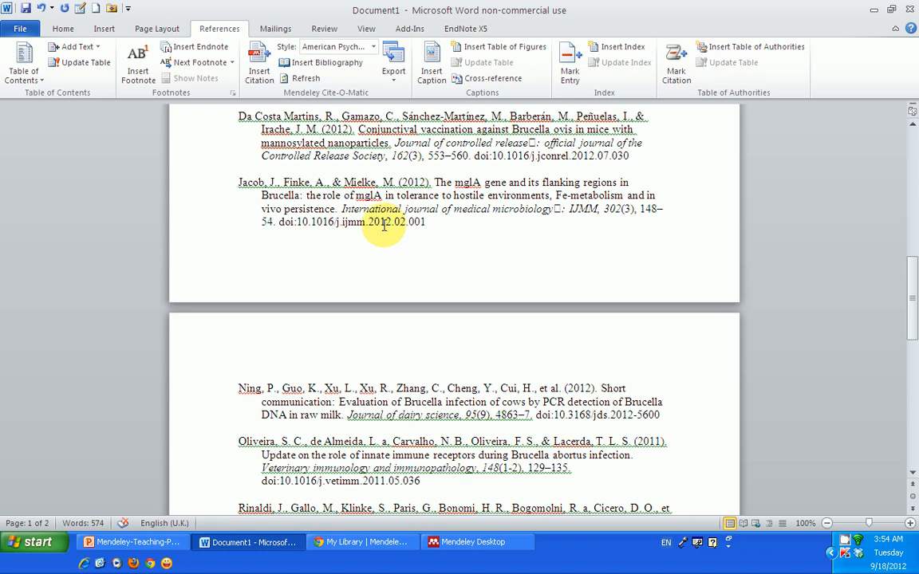
scroll(381, 217, "up", 4)
scroll(375, 216, "up", 3)
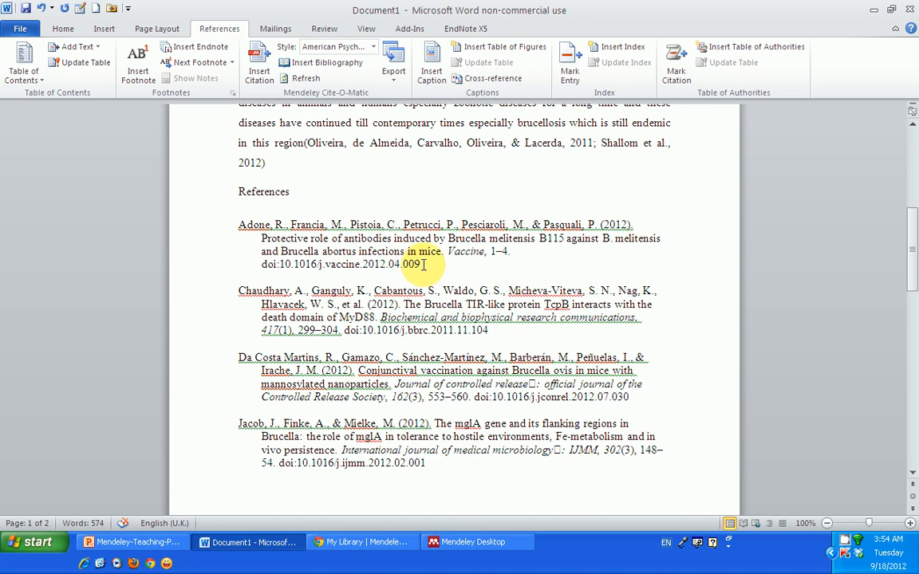
- Highlight the DOI line of the first entry under References, and clear the selection
mouse_move(423, 264)
left_mouse_down()
mouse_move(252, 263)
mouse_move(262, 269)
left_mouse_up()
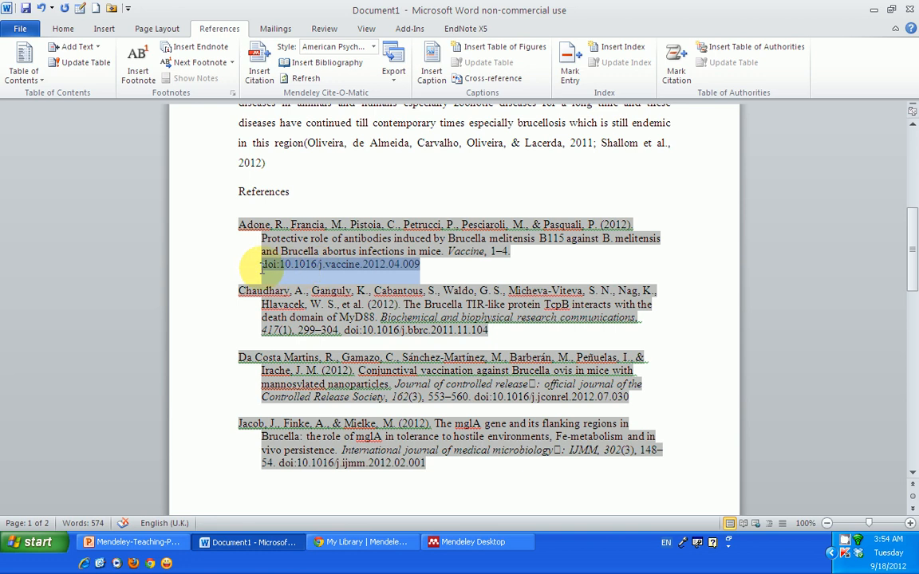
left_click(435, 264)
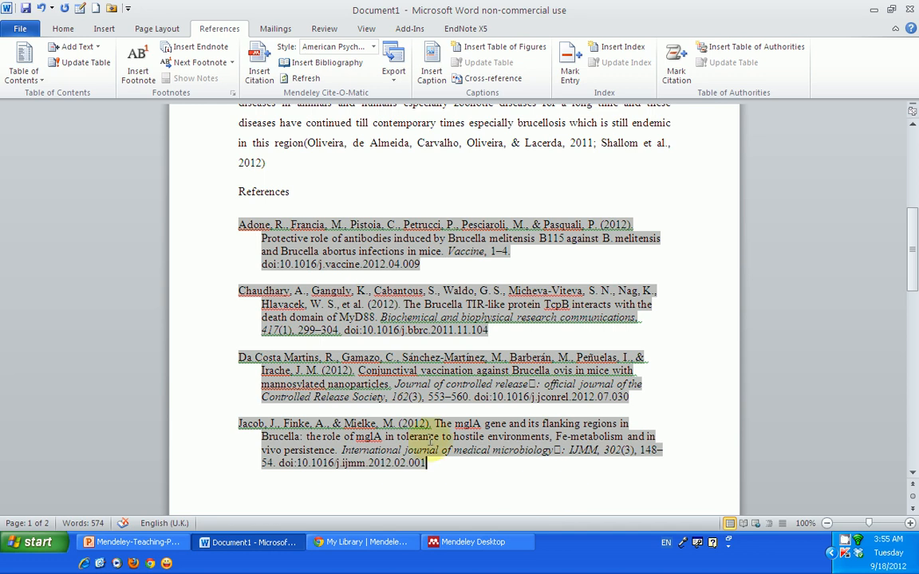
left_click(339, 186)
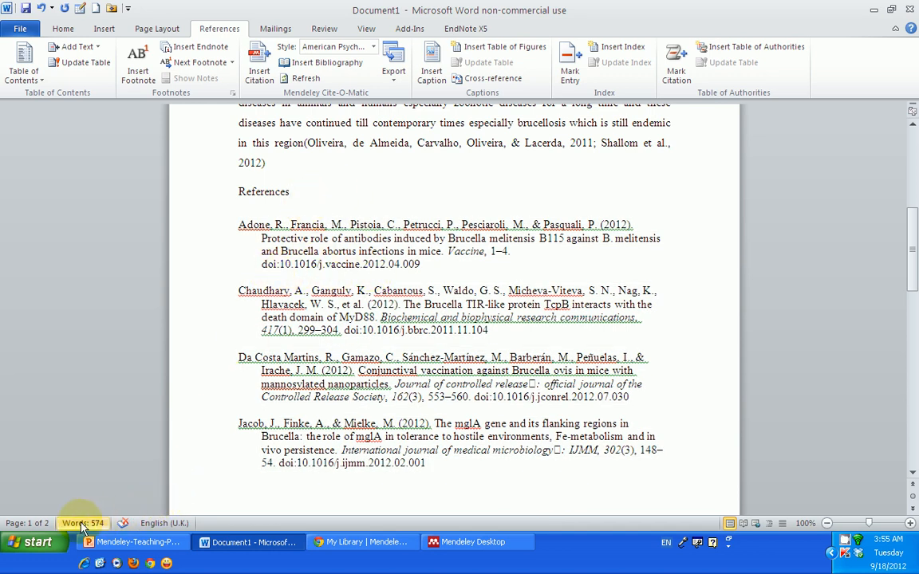
- Switch to My Computer and open the Program Files folder on Local Disk (C:)
left_click(36, 542)
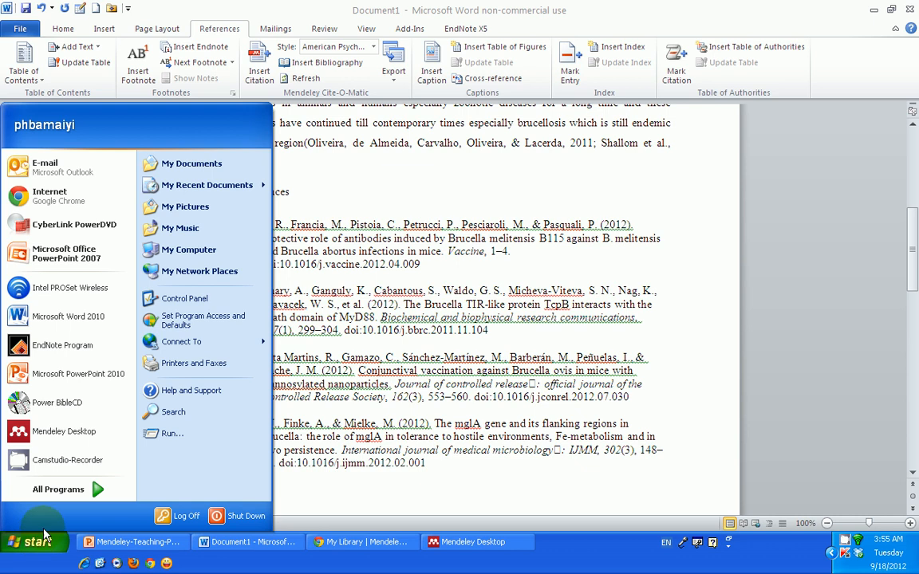
left_click(197, 254)
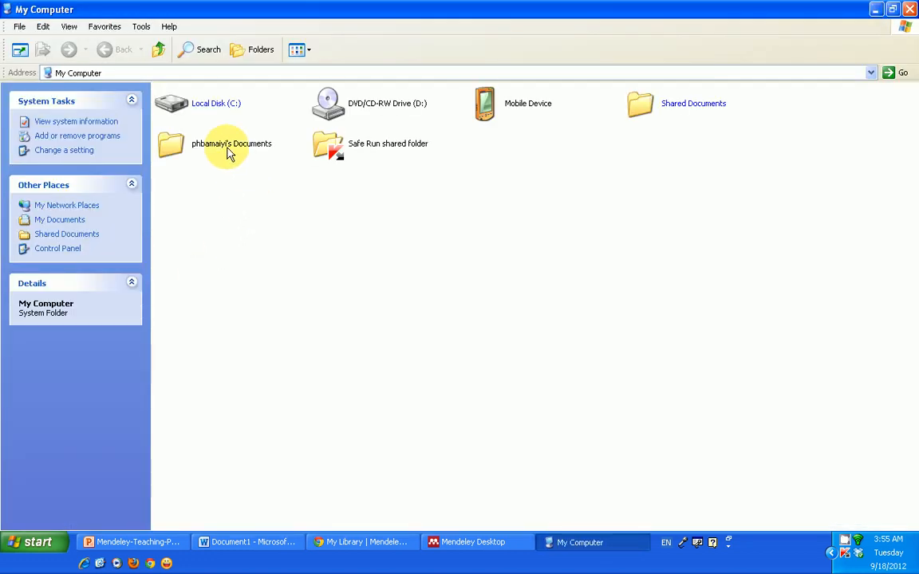
left_click(182, 110)
double_click(182, 110)
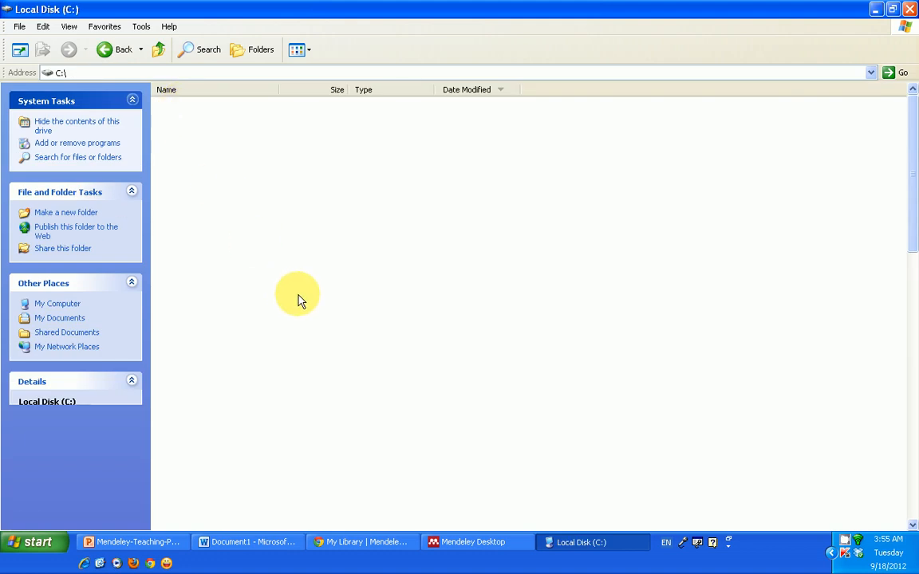
scroll(295, 307, "down", 3)
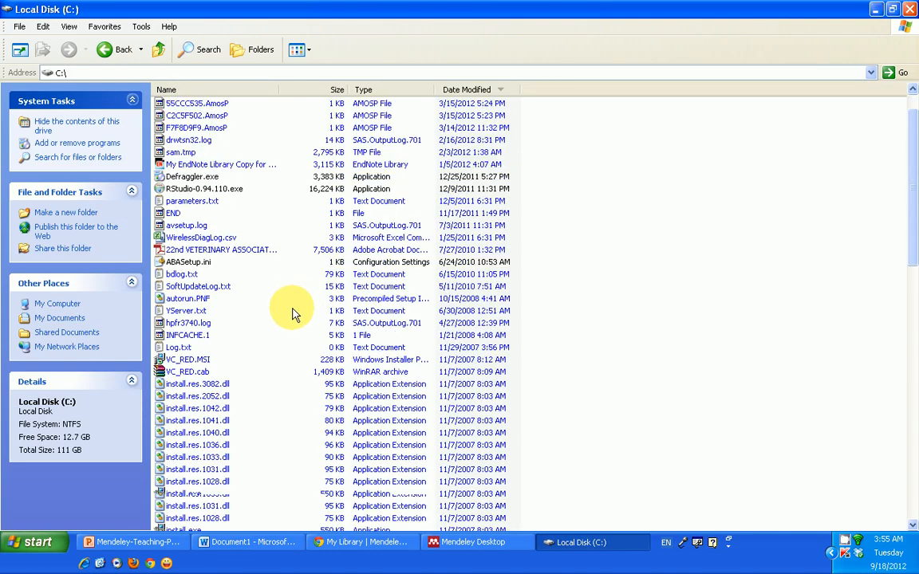
scroll(291, 312, "down", 6)
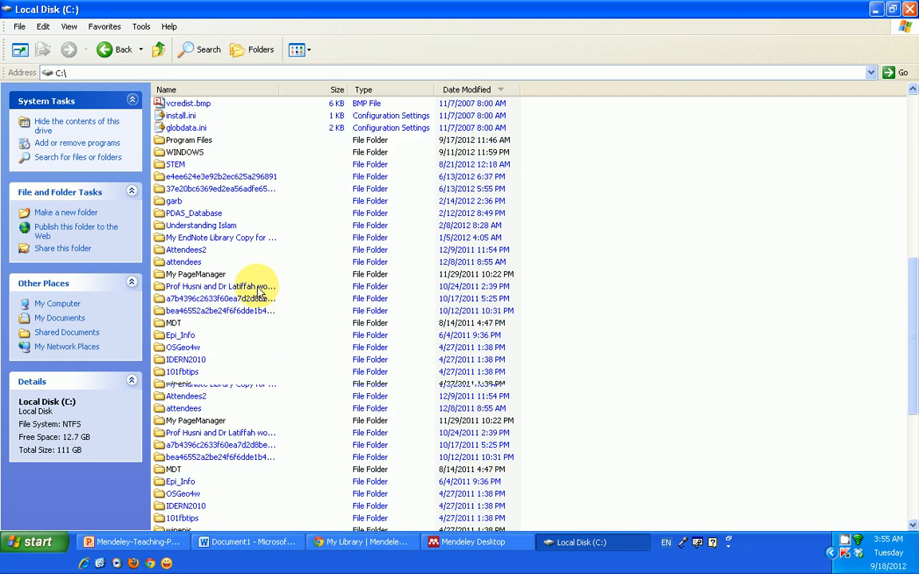
double_click(161, 141)
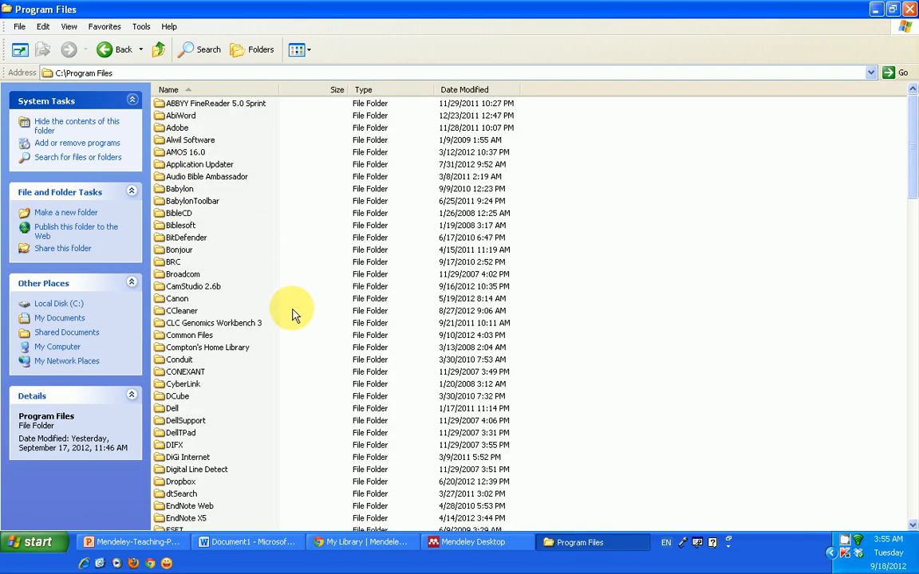
- Find the Mendeley Desktop folder within Program Files and open its citationStyles-1.0 subfolder
scroll(291, 313, "down", 4)
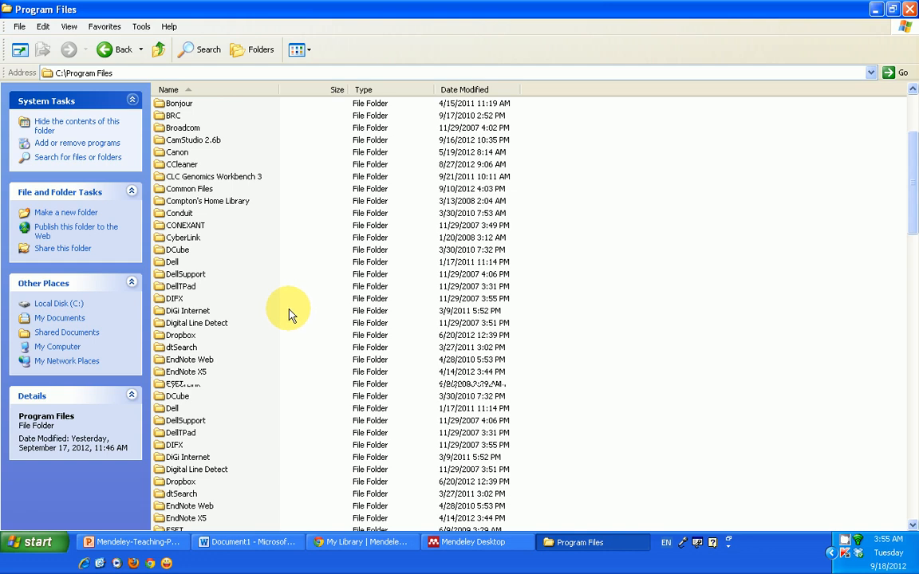
scroll(291, 315, "down", 15)
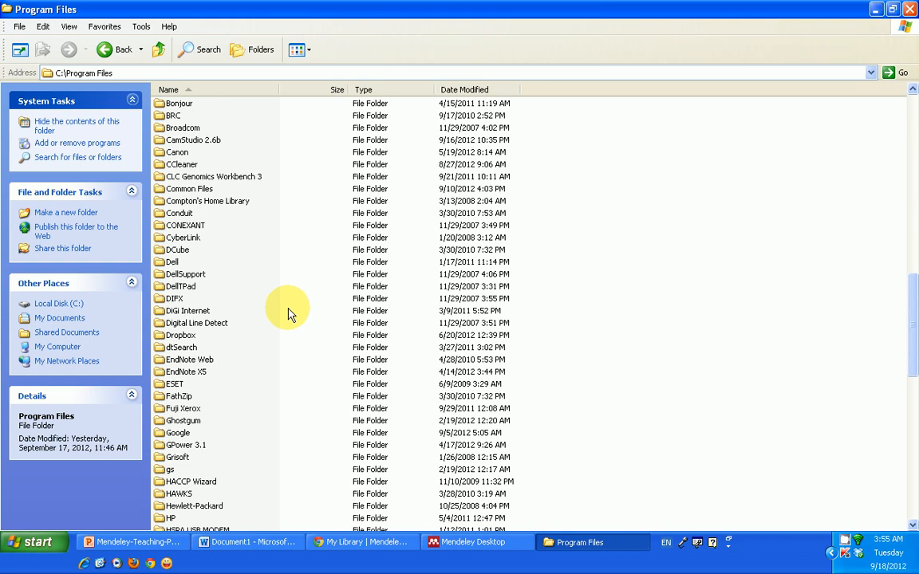
scroll(292, 312, "down", 7)
scroll(289, 312, "down", 3)
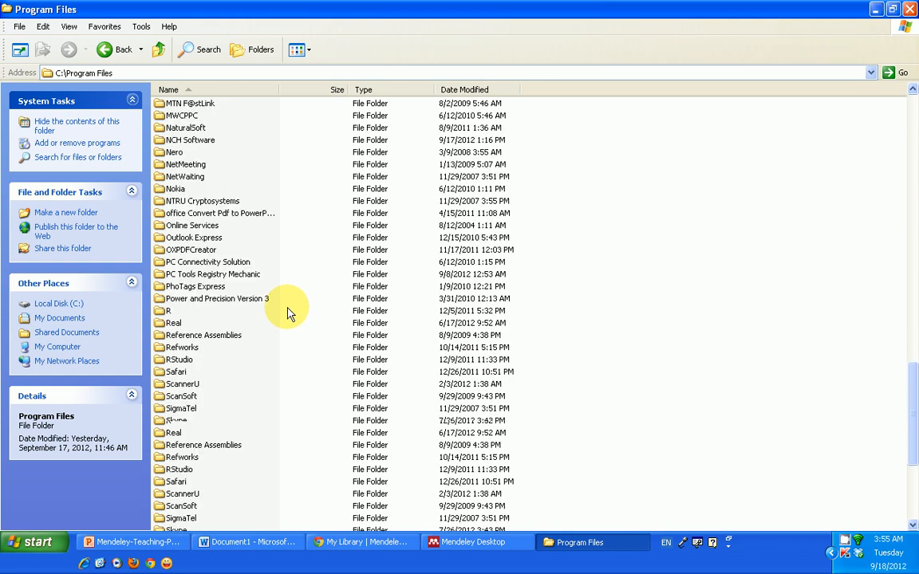
scroll(289, 312, "up", 9)
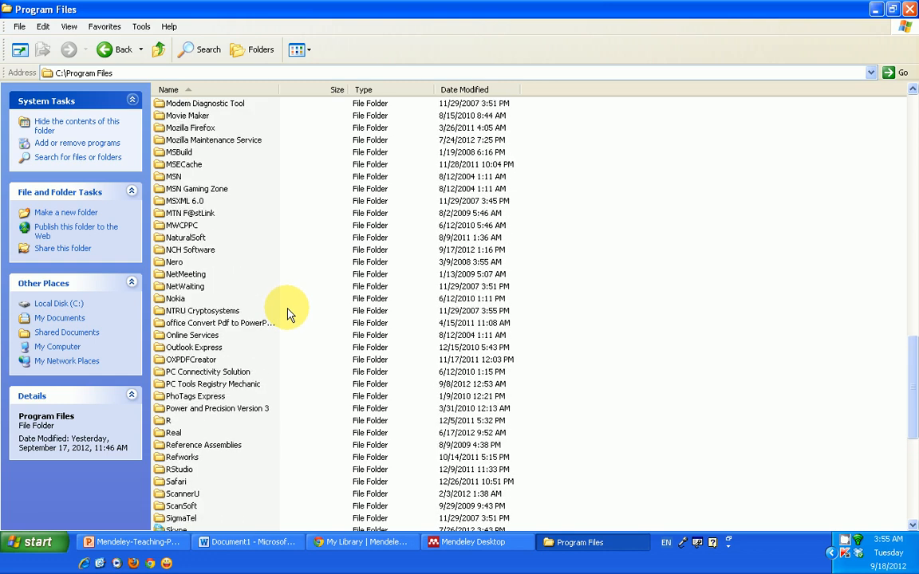
scroll(289, 312, "up", 3)
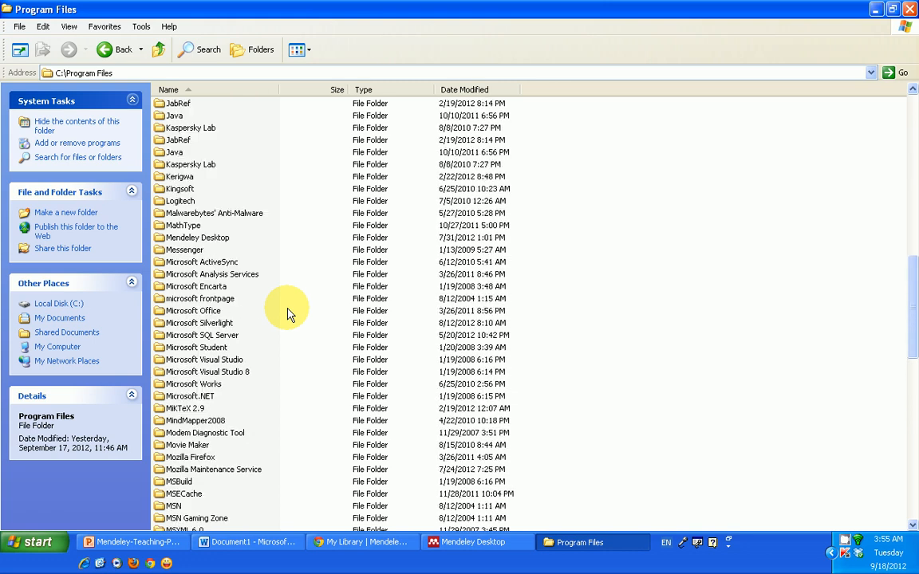
double_click(158, 238)
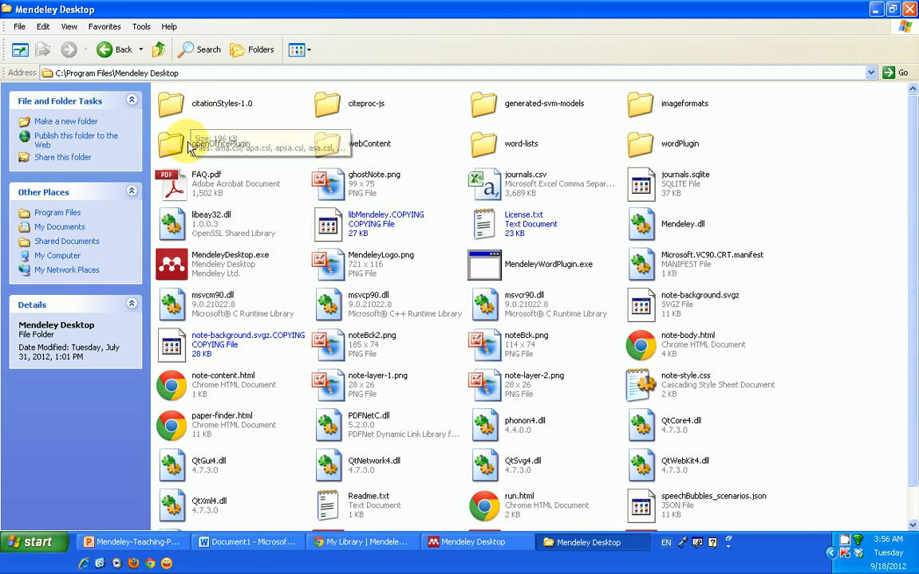
double_click(176, 110)
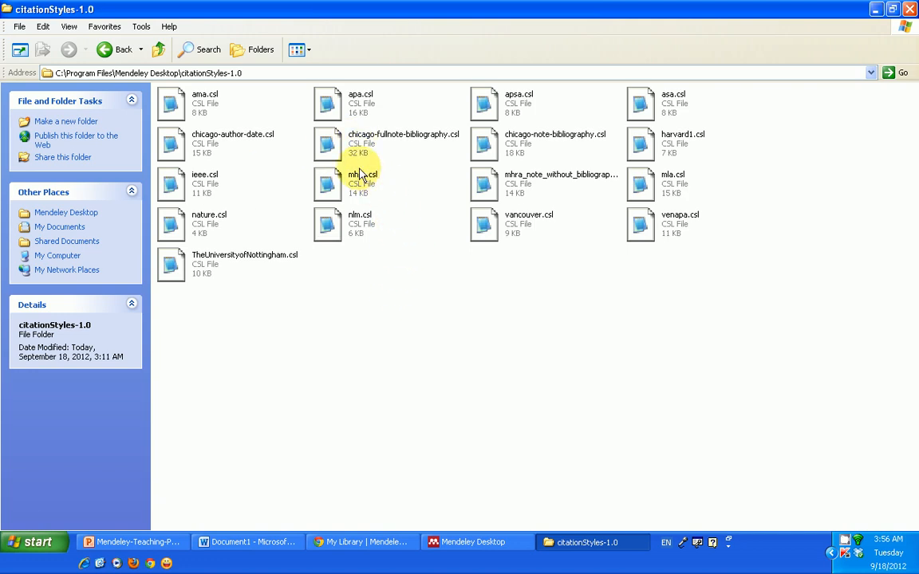
- Open the apa.csl citation style file in WordPad
mouse_move(327, 108)
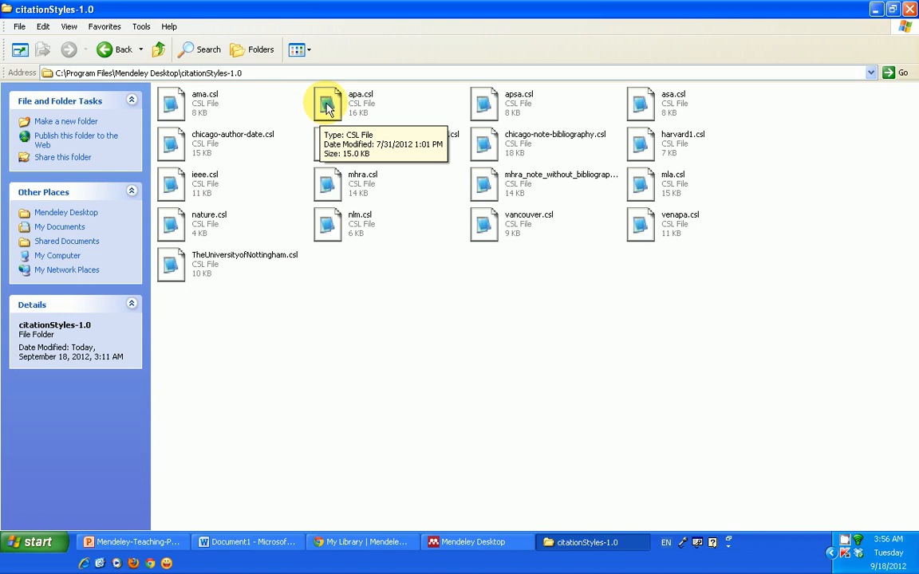
left_click(327, 108)
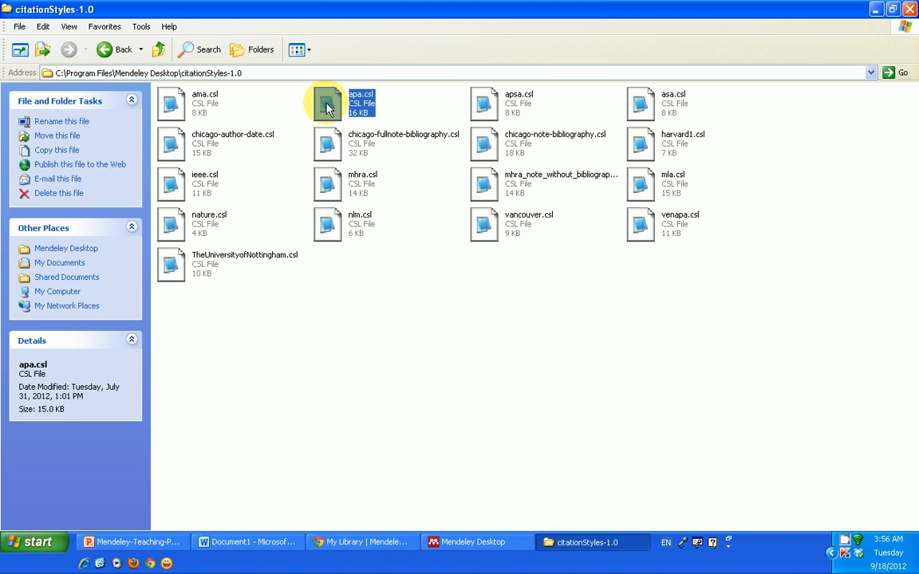
right_click(327, 108)
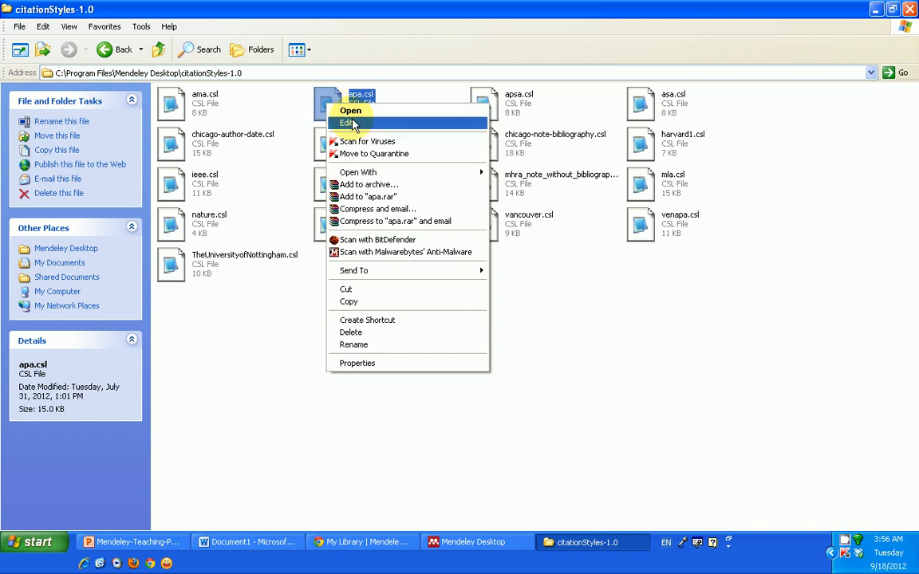
mouse_move(447, 172)
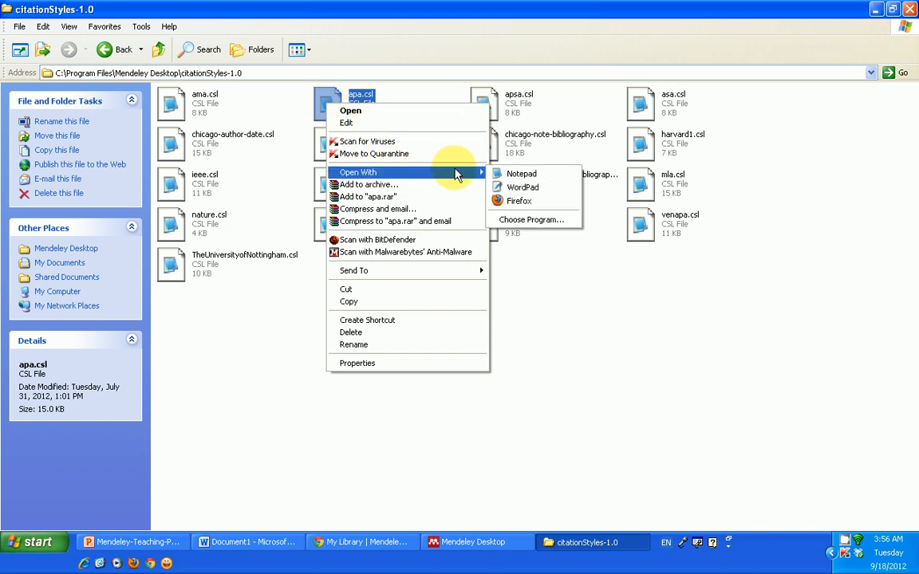
left_click(524, 188)
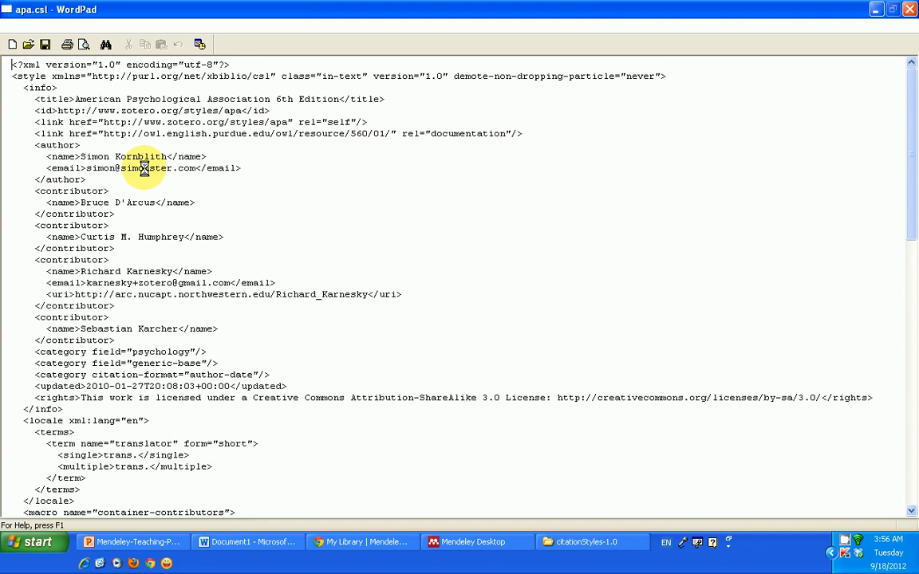
- Delete the whole "access" macro containing the DOI and URL rules from apa.csl, including the blank line left behind
scroll(144, 168, "down", 7)
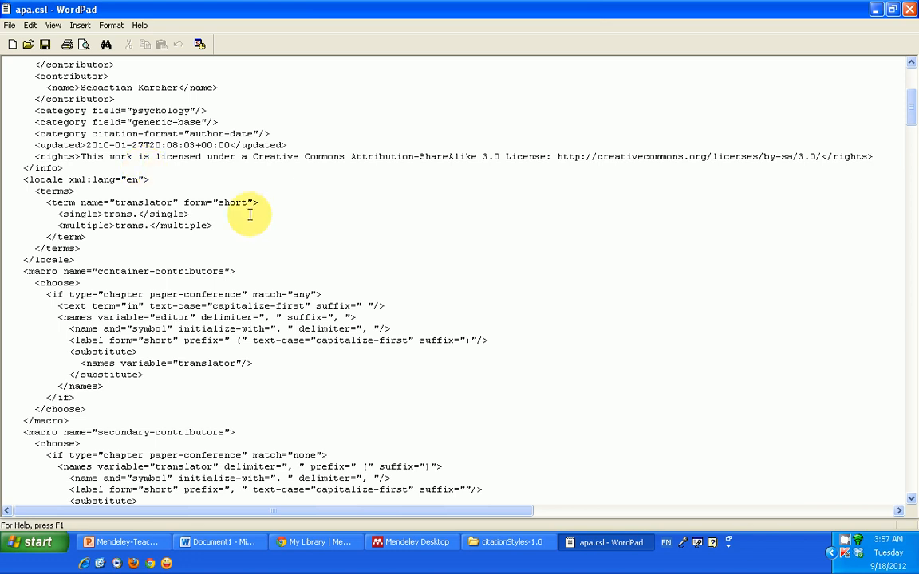
scroll(468, 322, "down", 5)
scroll(452, 323, "down", 10)
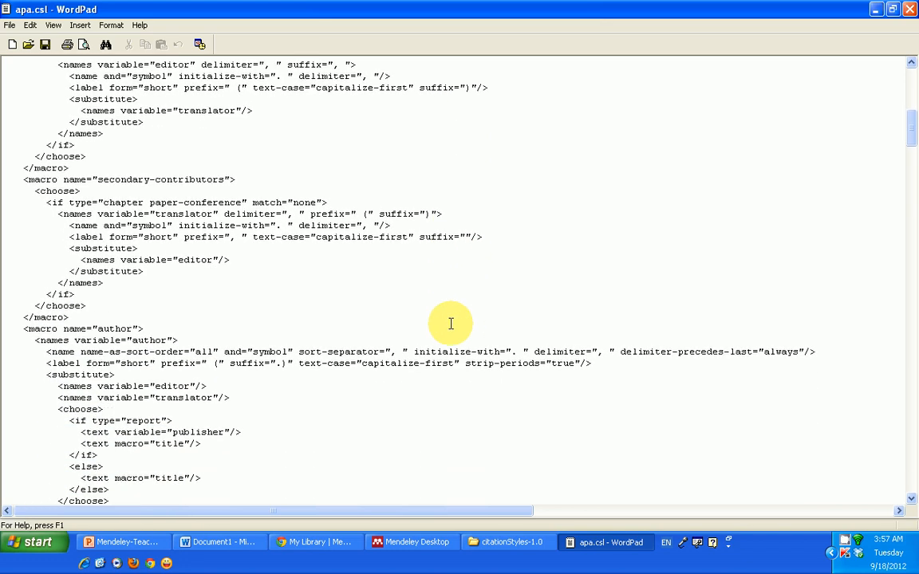
scroll(436, 321, "down", 10)
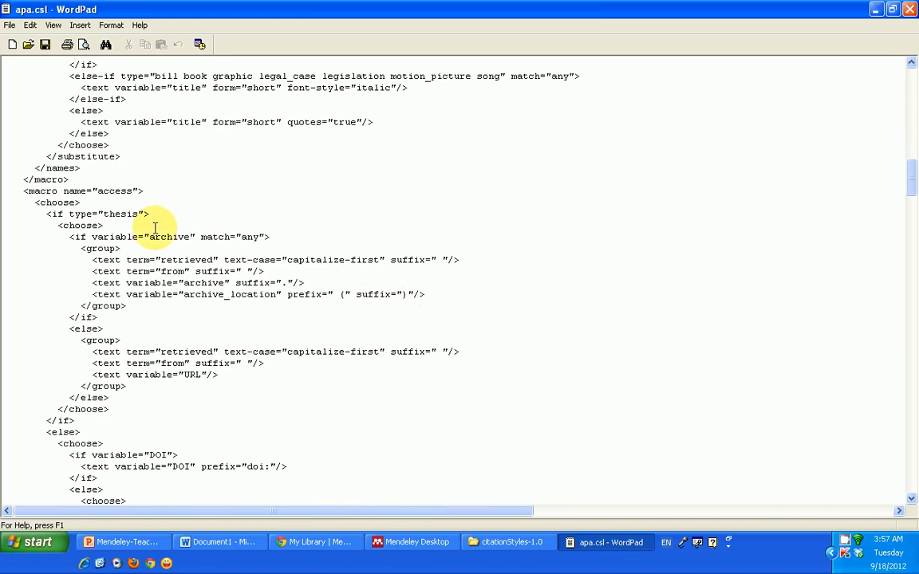
scroll(159, 352, "down", 3)
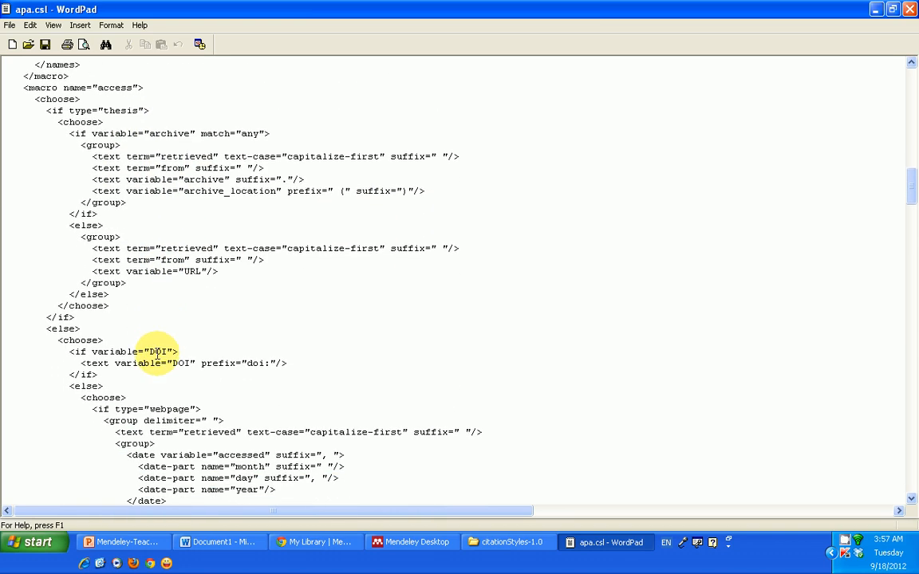
scroll(155, 352, "down", 1)
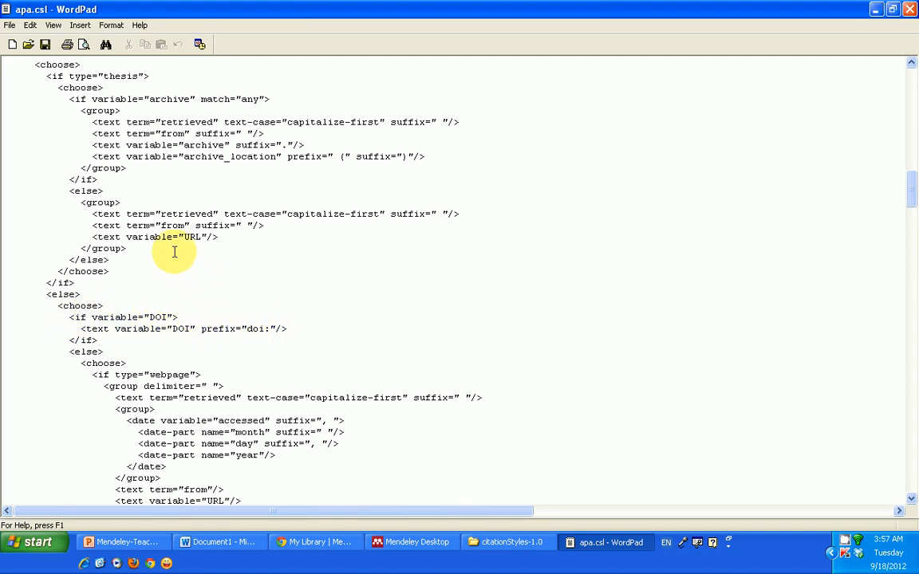
scroll(168, 241, "up", 1)
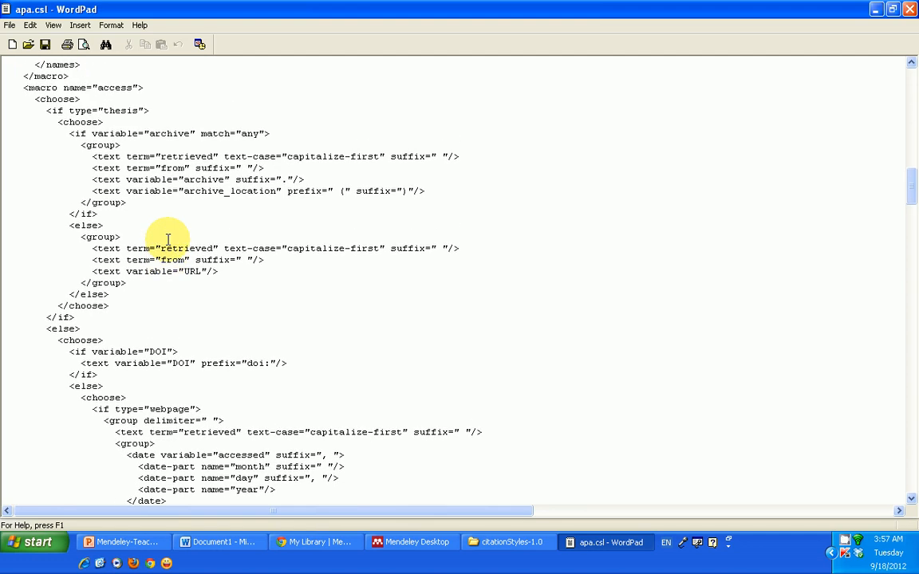
scroll(168, 240, "up", 1)
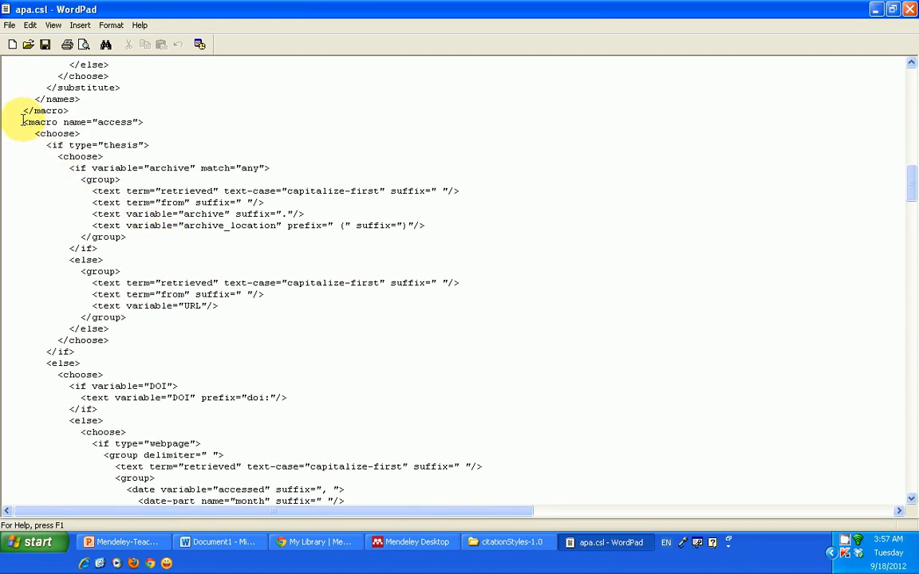
left_click_drag(24, 122, 94, 476)
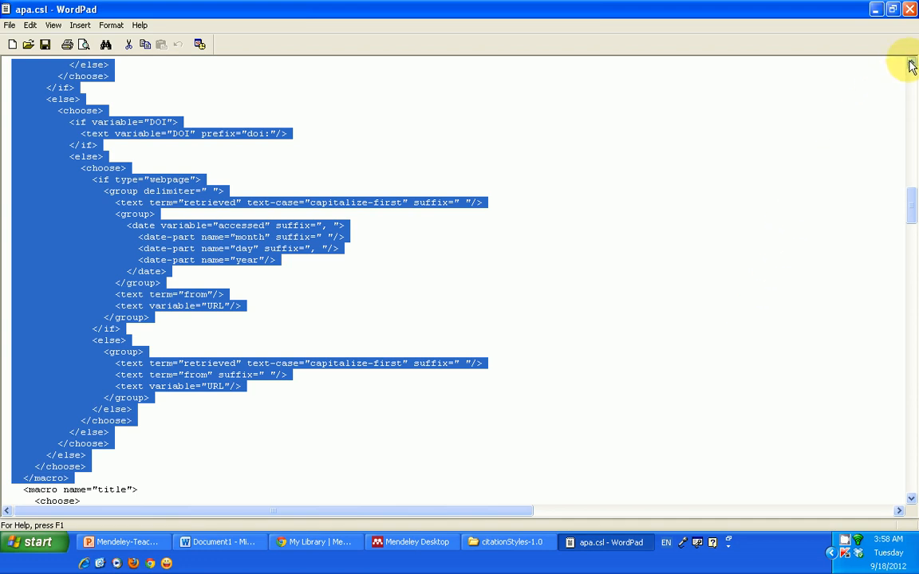
left_click_drag(912, 62, 912, 62)
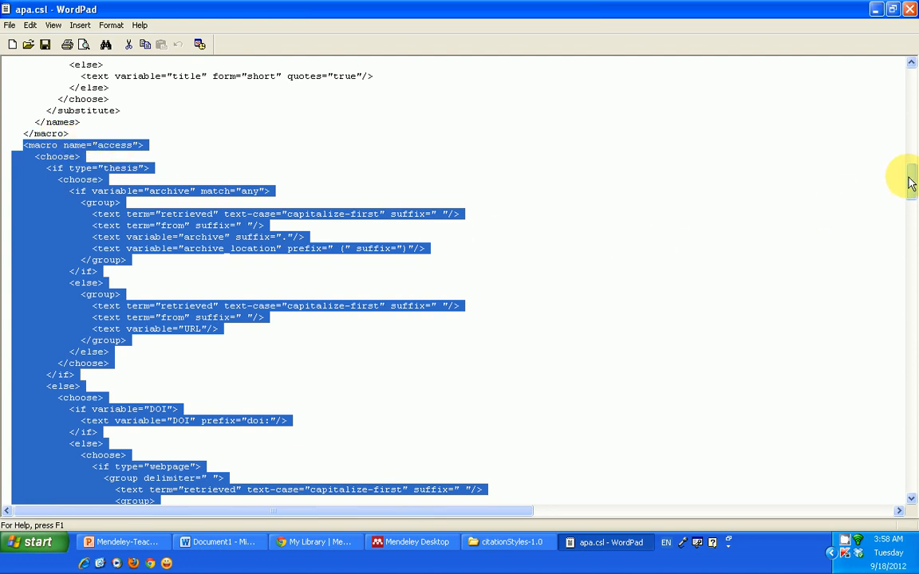
left_click_drag(913, 180, 910, 205)
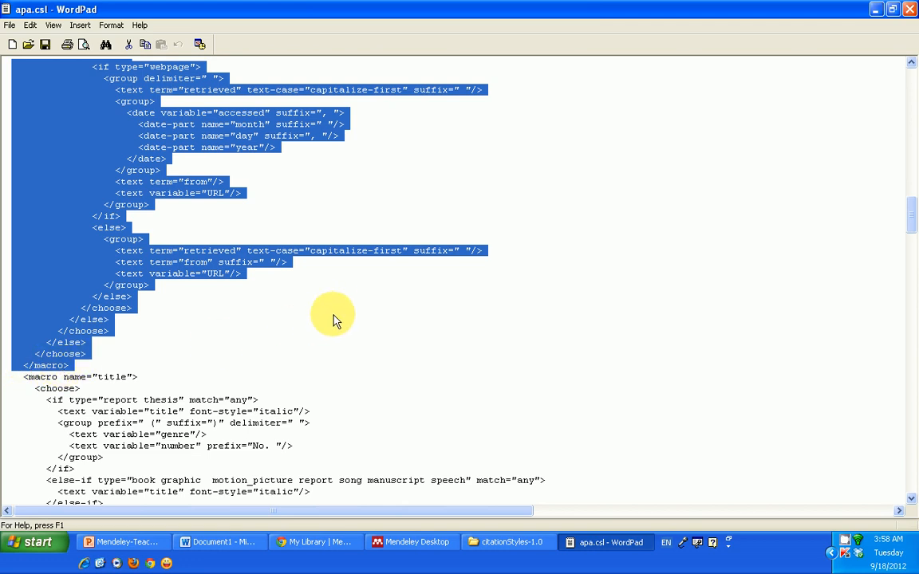
key("Delete")
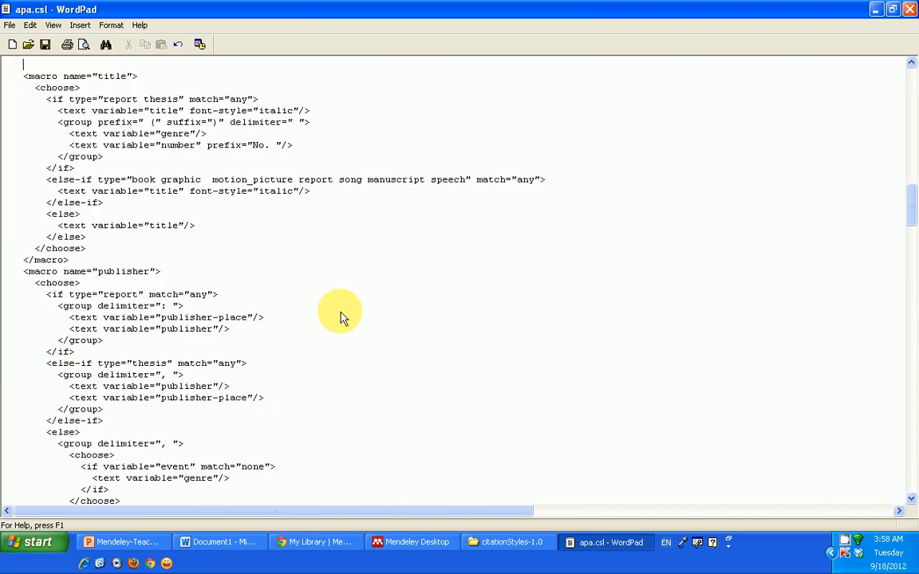
scroll(419, 283, "up", 3)
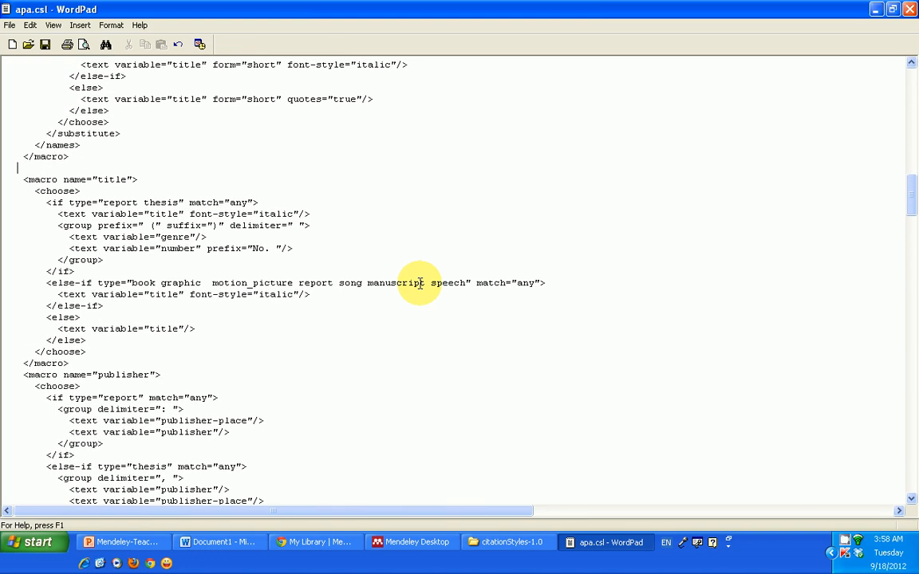
key("BackSpace")
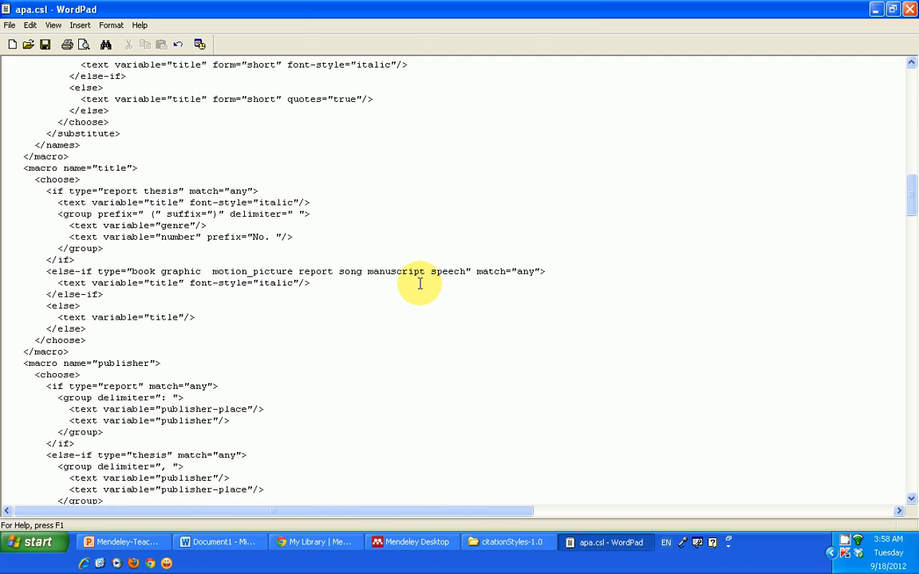
- Append "(No Doi)" to the style title "American Psychological Association 6th Edition" in the info section
scroll(539, 269, "up", 9)
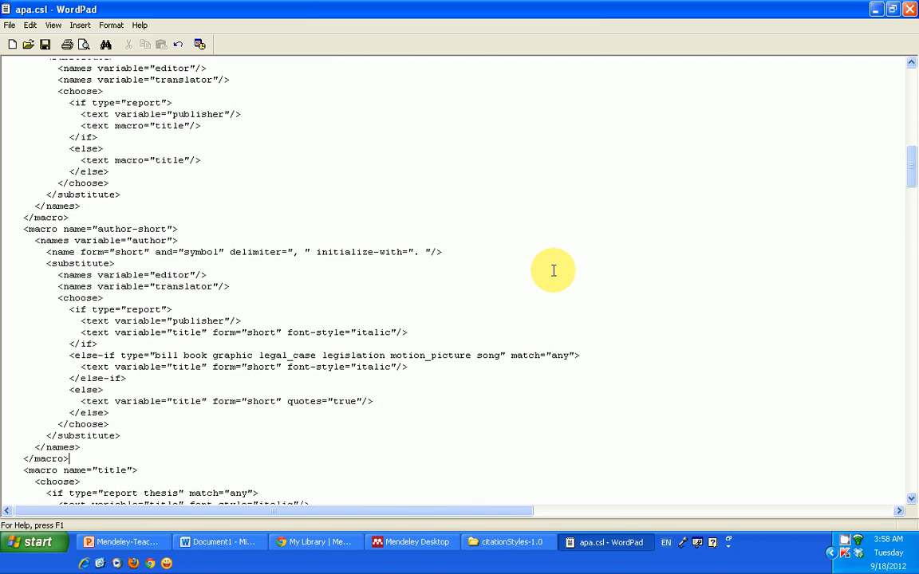
scroll(550, 267, "up", 20)
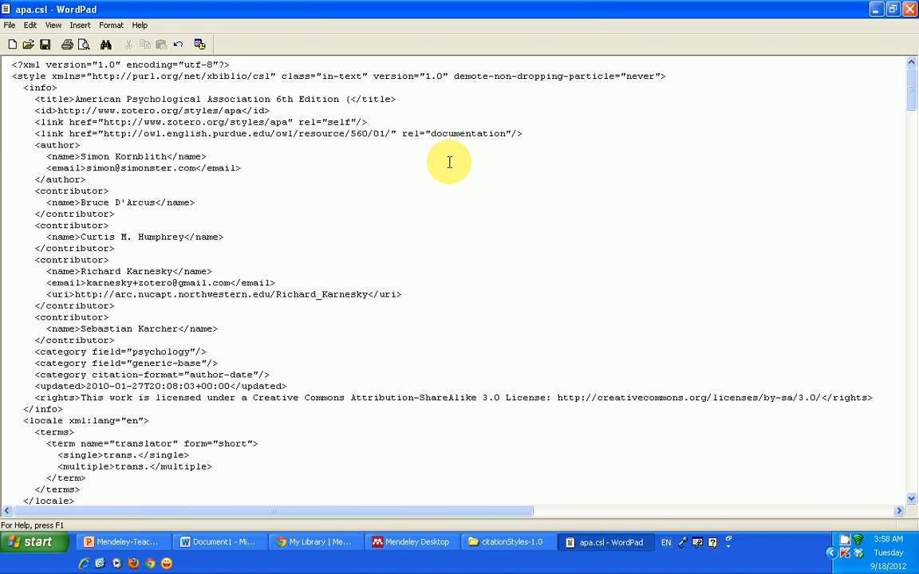
type("No Doi)")
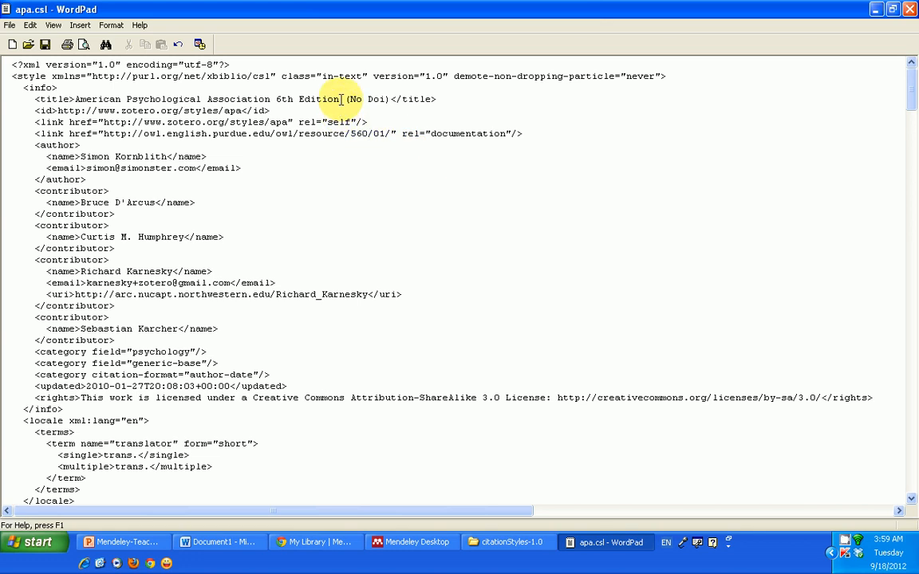
- Save the edited style as a separate Text Document named apanodoi.csl in the citationStyles-1.0 folder
left_click(10, 24)
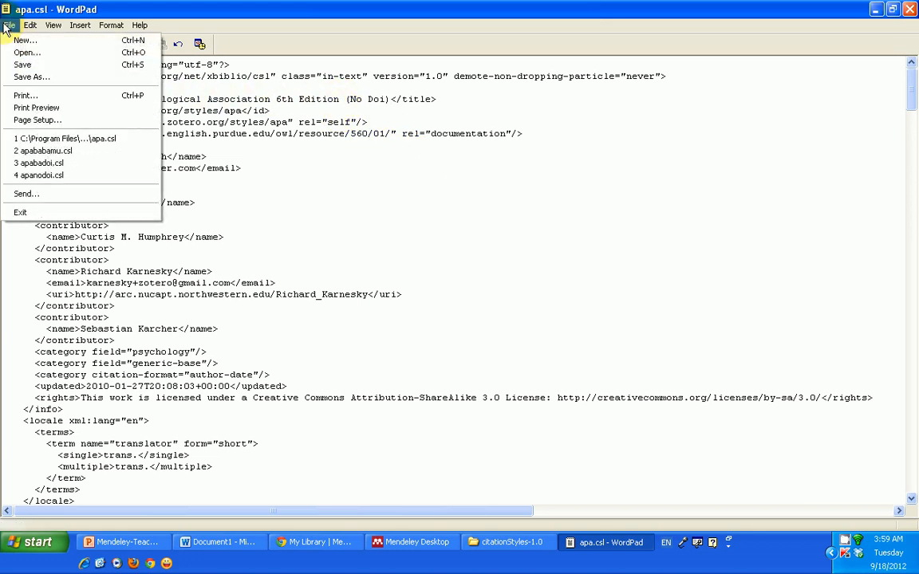
left_click(32, 77)
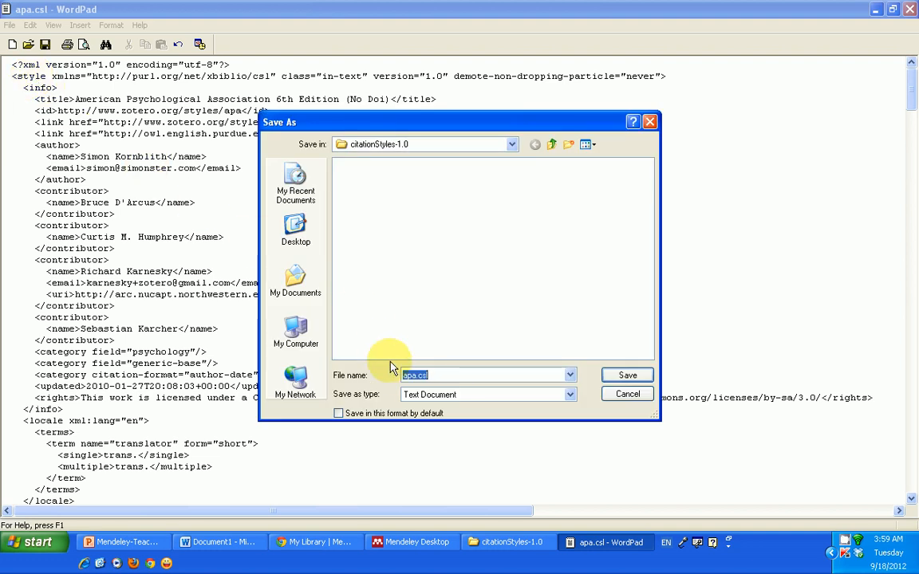
left_click(414, 376)
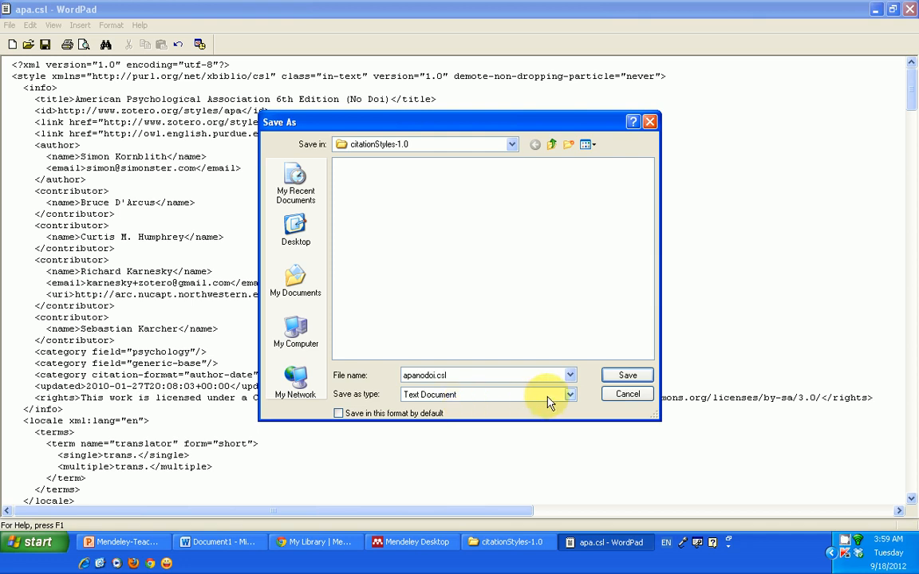
type("nodoi")
left_click(570, 394)
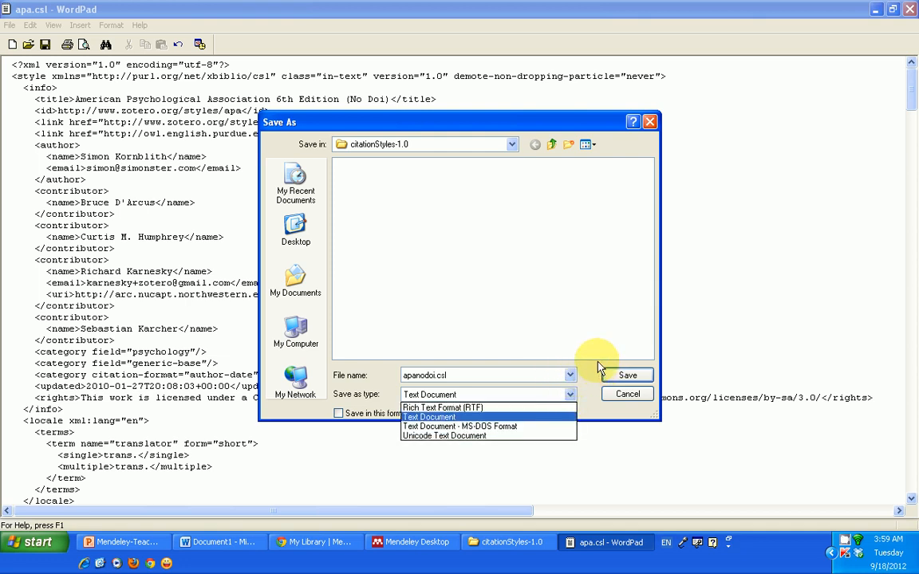
left_click(594, 367)
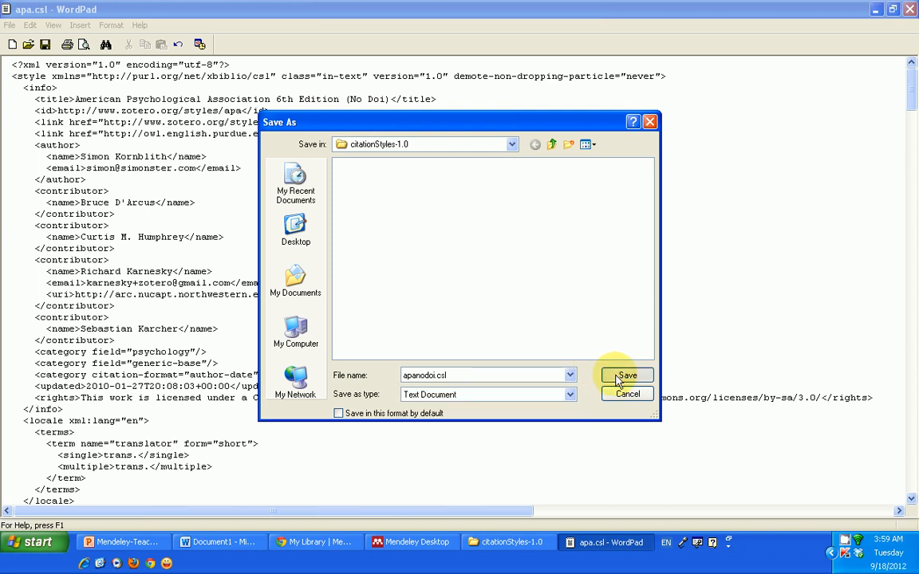
left_click(615, 374)
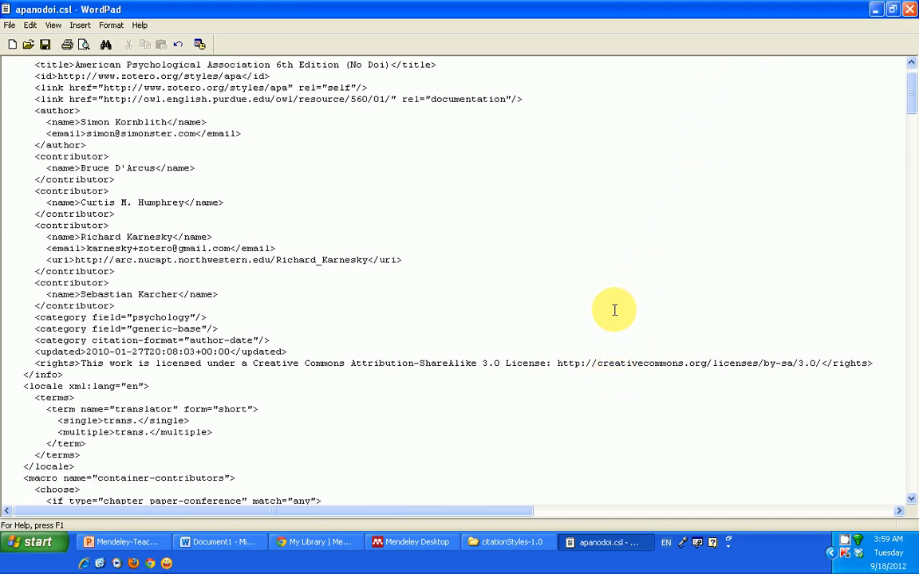
- Check the citationStyles-1.0 folder for apanodoi.csl, and close both the folder window and WordPad
left_click(514, 543)
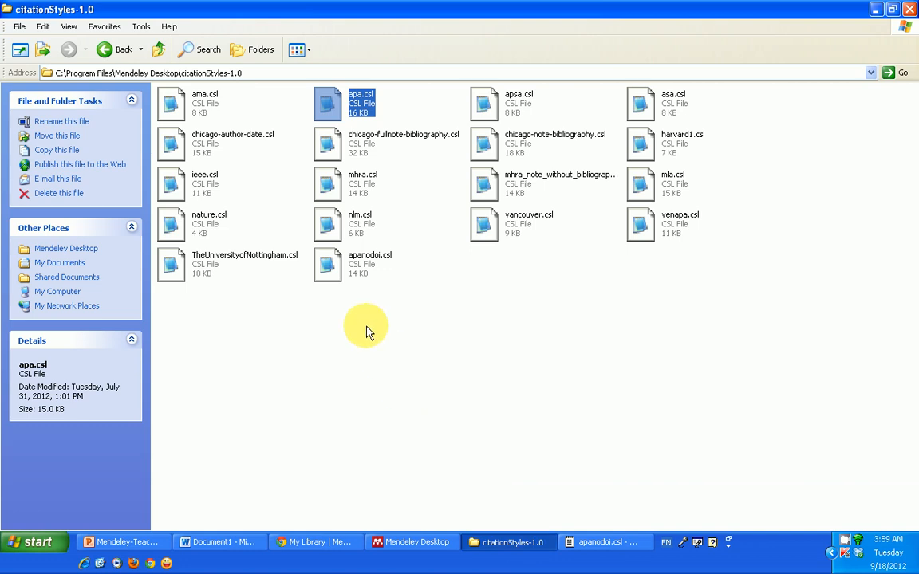
mouse_move(343, 273)
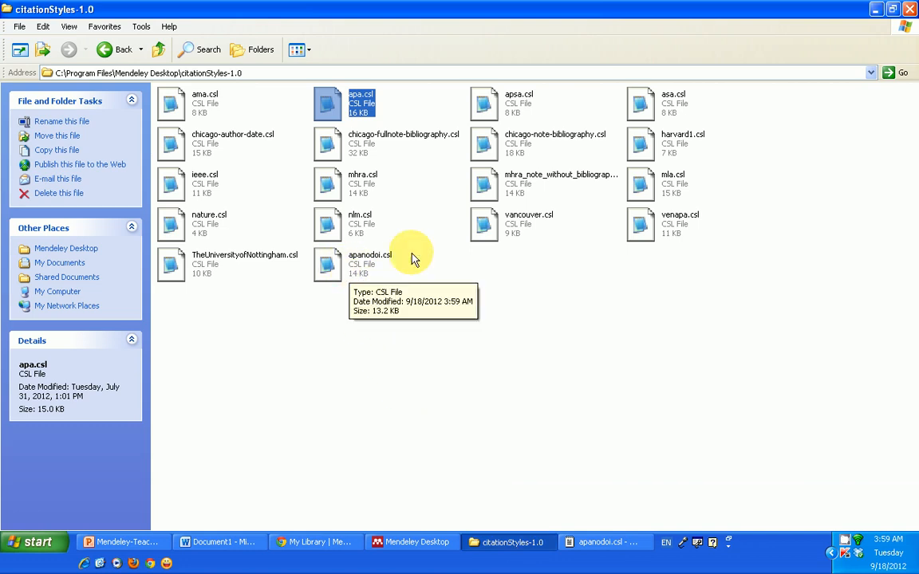
left_click(910, 10)
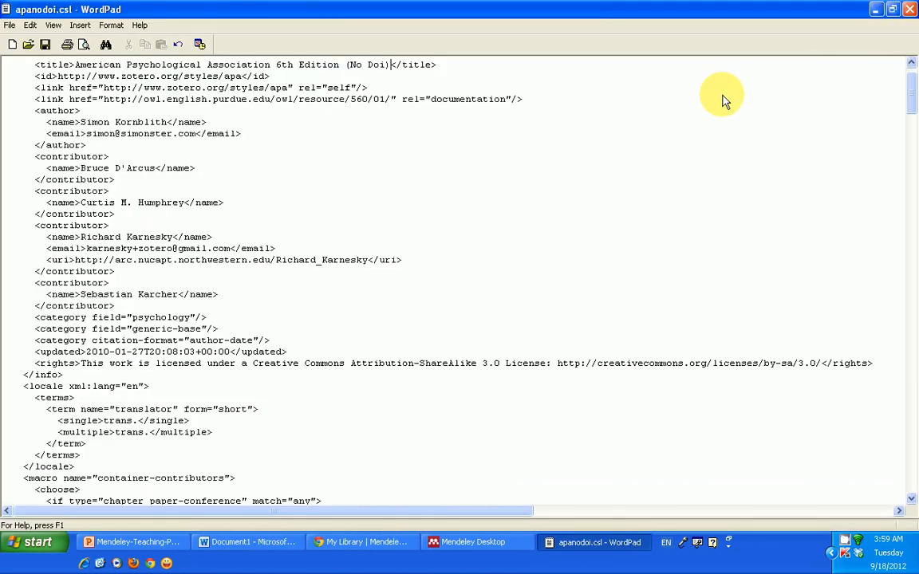
left_click(909, 10)
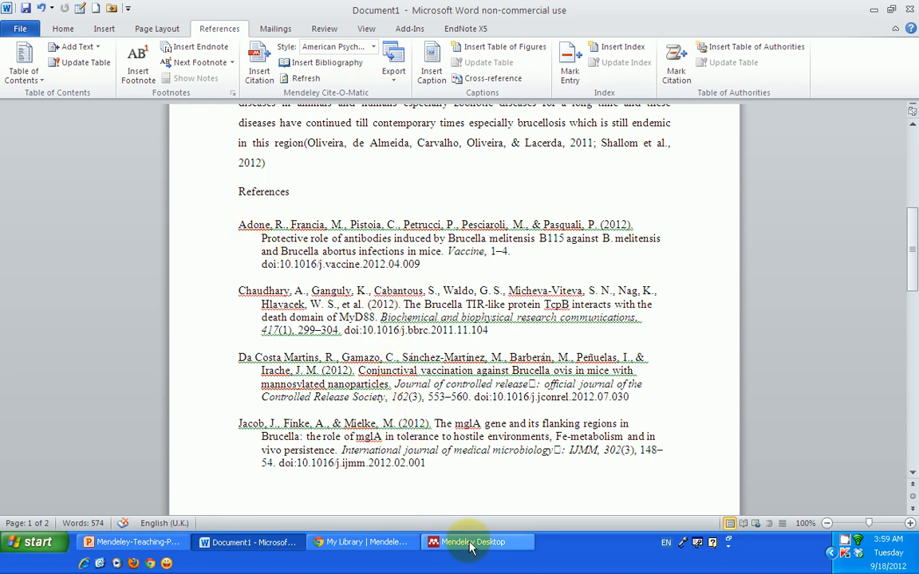
- Bring up the Mendeley Desktop window and close the program
left_click(438, 542)
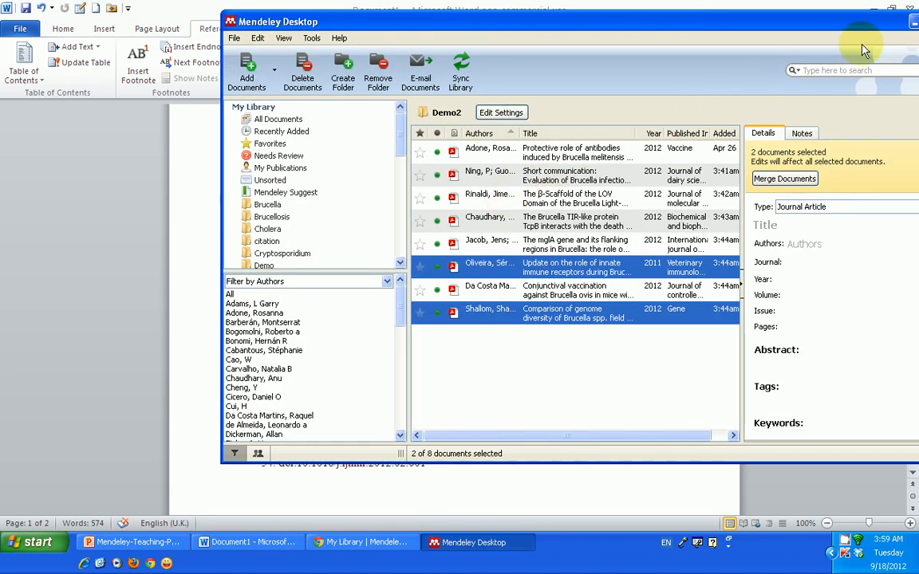
left_click_drag(872, 24, 685, 40)
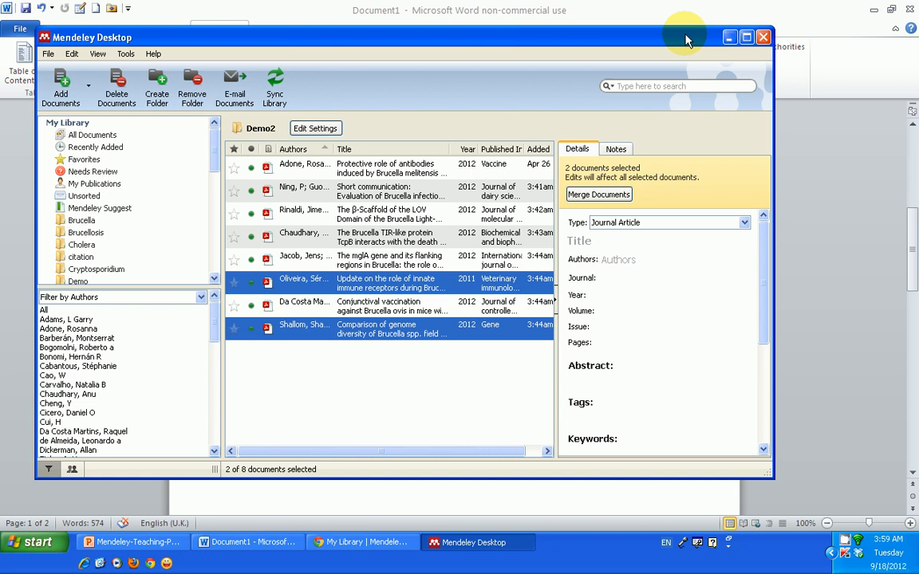
left_click(762, 37)
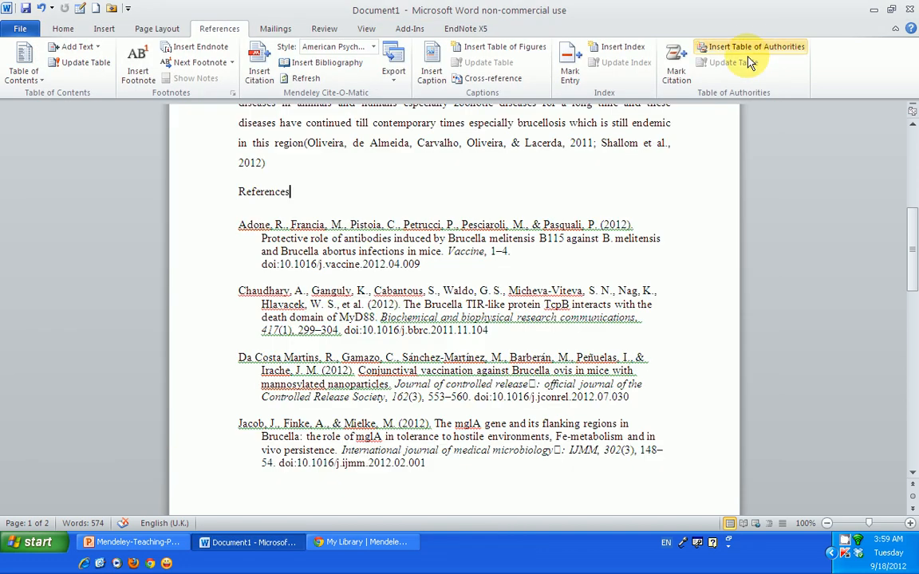
- Save the Word document as Brucellosis.docx on the Desktop and close Word
left_click(17, 29)
left_click(39, 72)
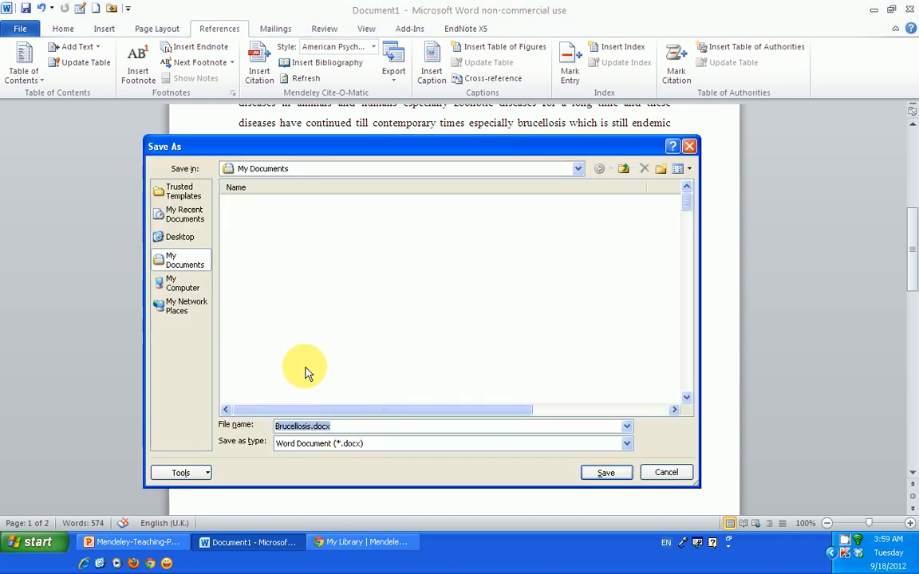
left_click(177, 240)
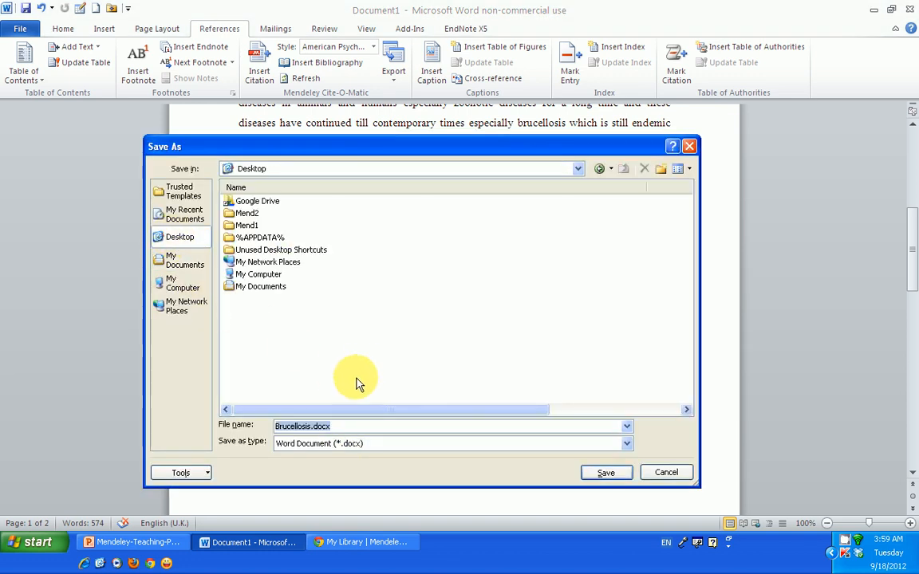
left_click(604, 474)
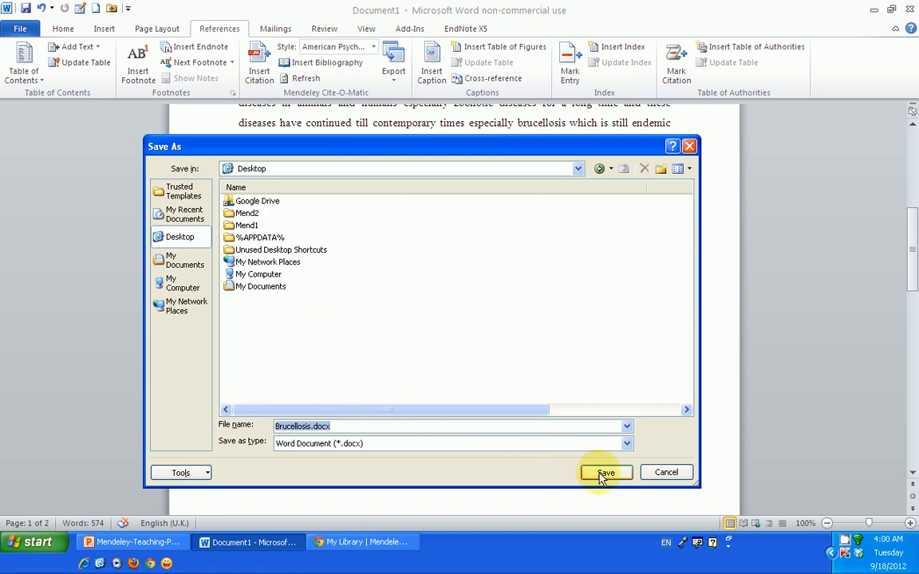
left_click(909, 11)
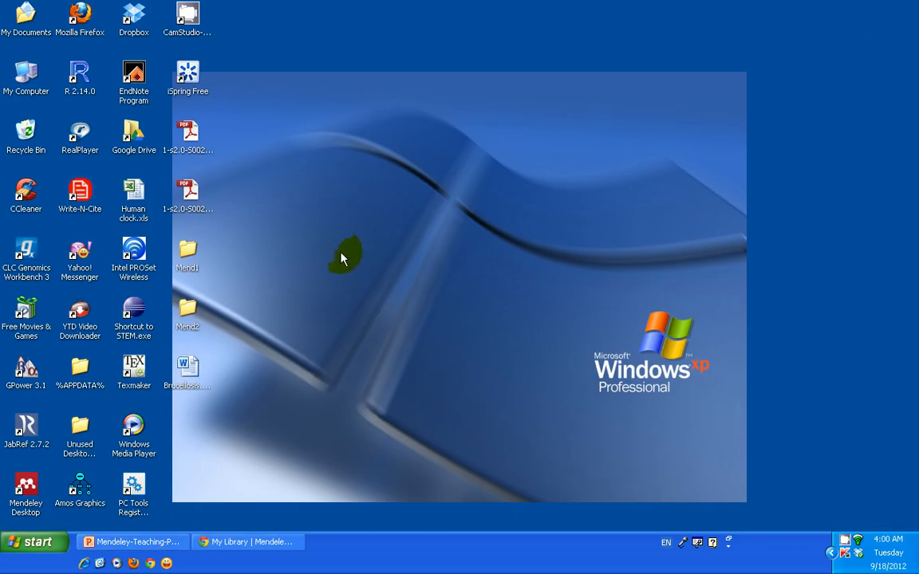
- Restart Mendeley Desktop, reopen Brucellosis.docx in Word, and check the Mendeley window before returning to the document
left_click(14, 490)
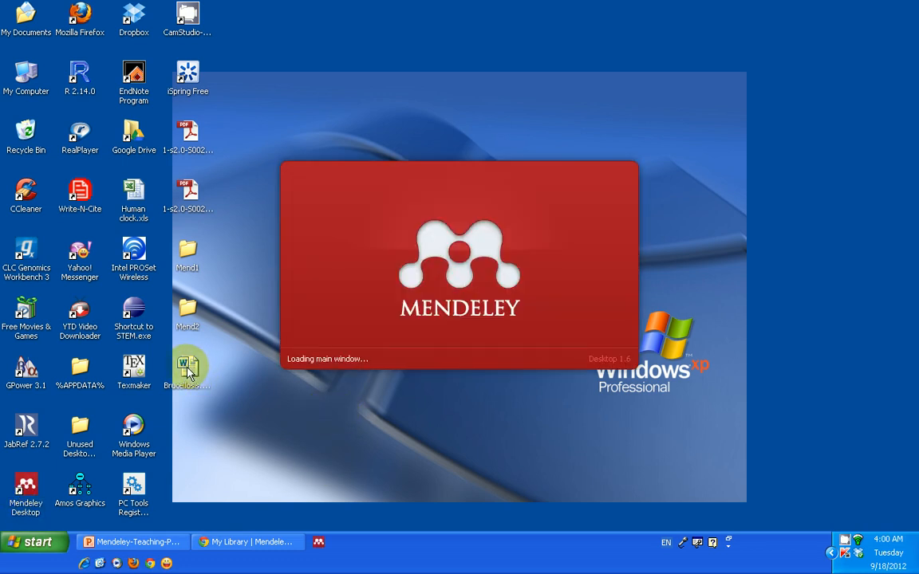
left_click(188, 368)
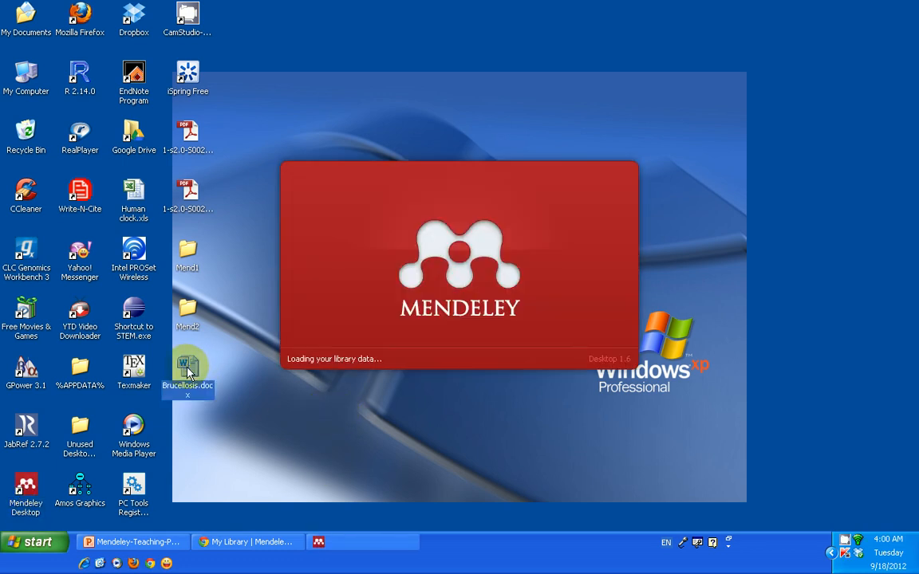
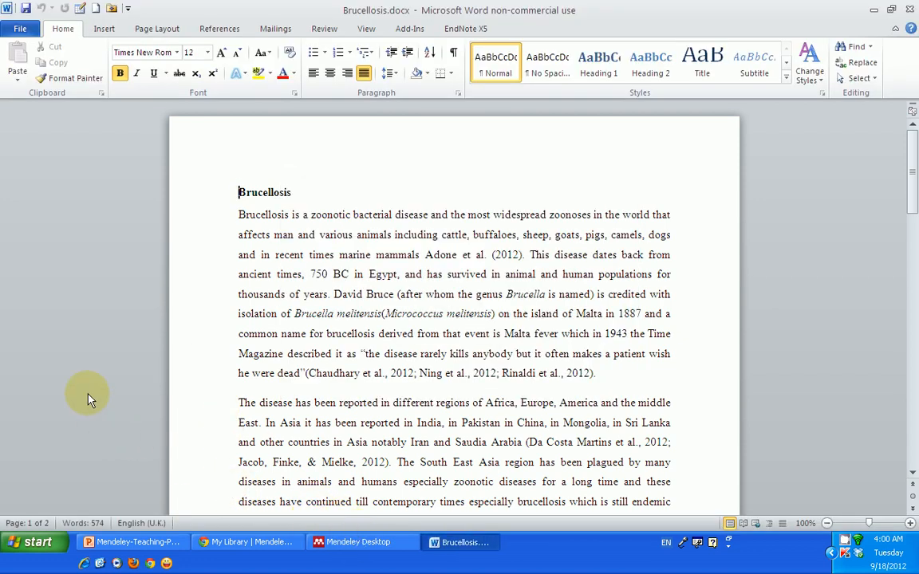
left_click(356, 548)
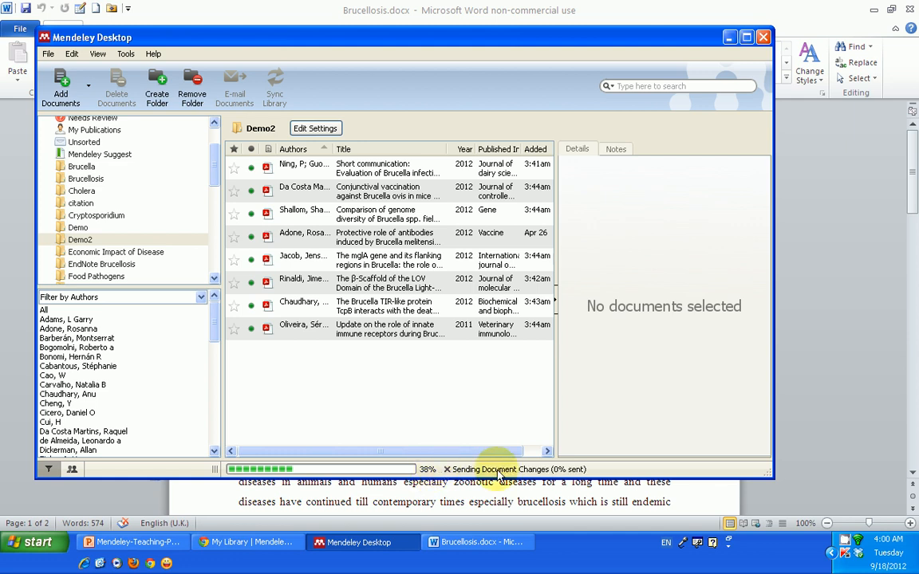
left_click(815, 302)
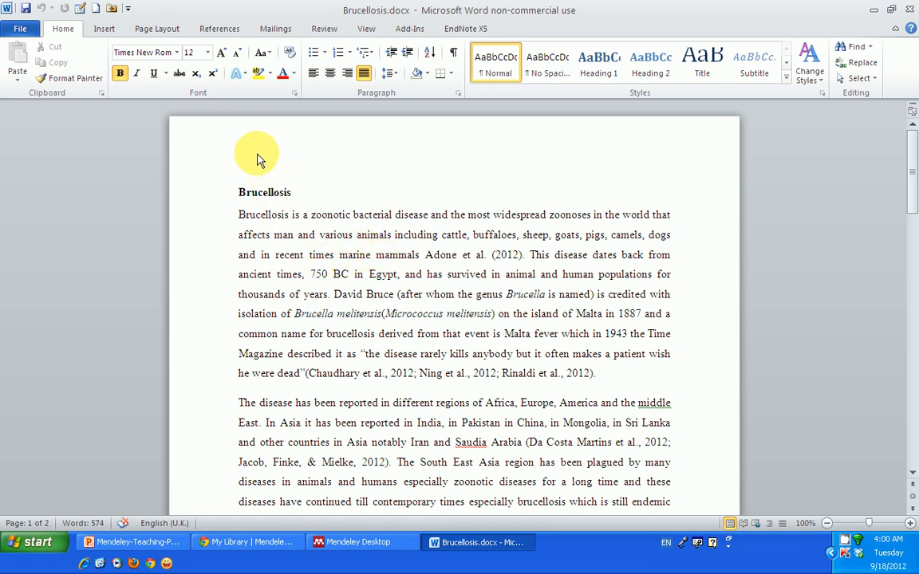
- Set the document's Mendeley citation style to American Psychological Association 6th Edition (No Doi) and dismiss the EndNote alerts in Word
left_click(219, 32)
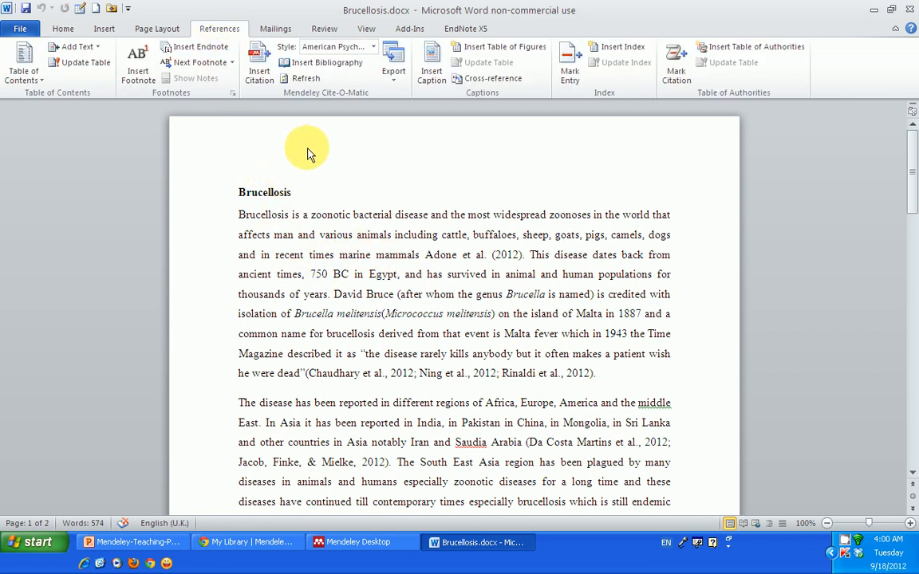
left_click(375, 48)
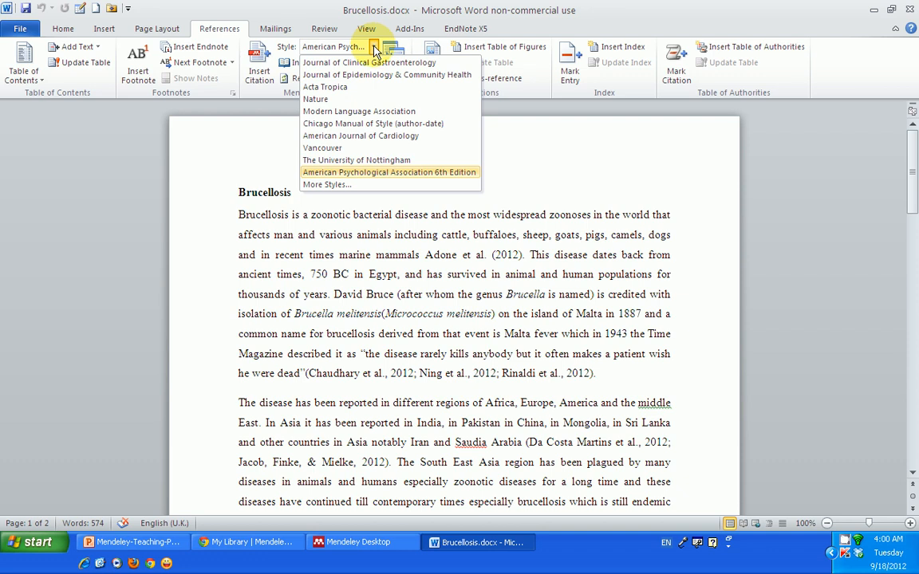
left_click(336, 185)
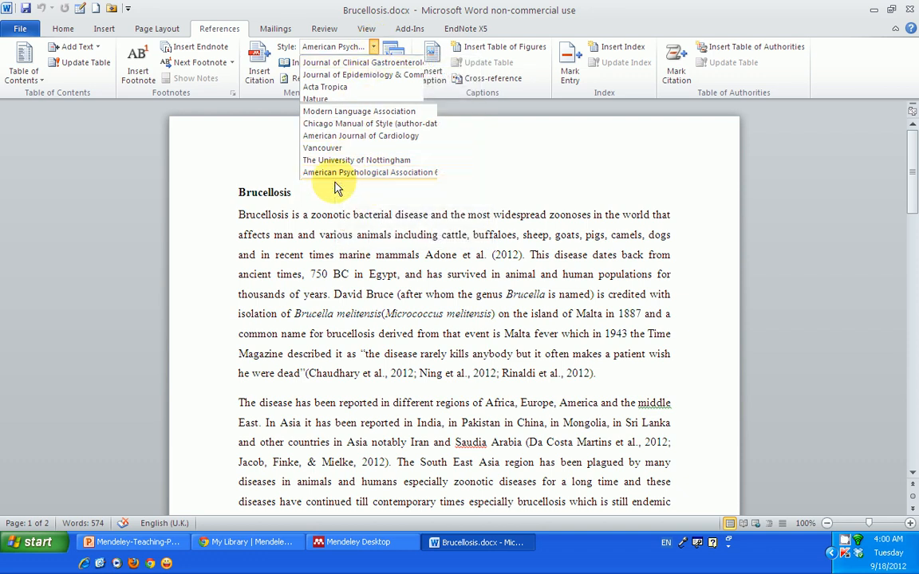
left_click(358, 542)
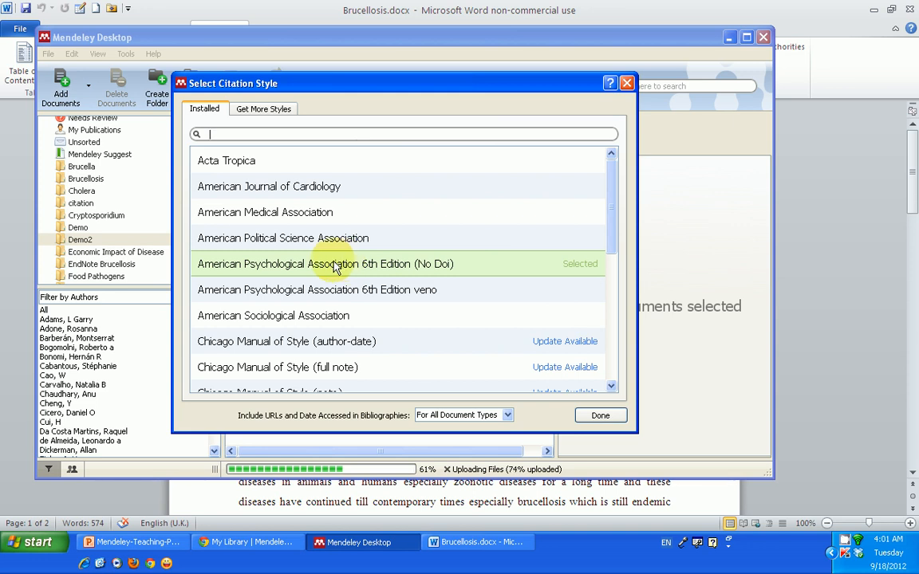
left_click(325, 270)
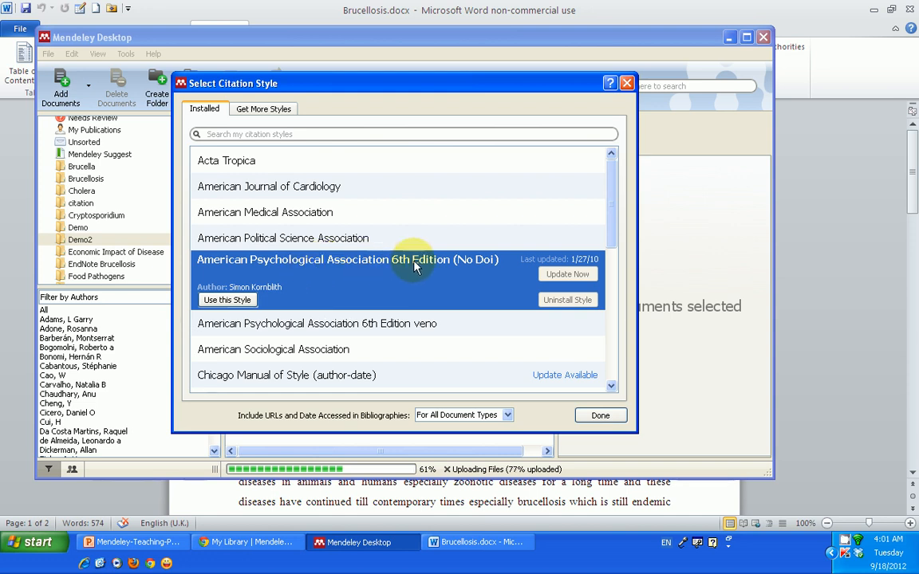
left_click(228, 301)
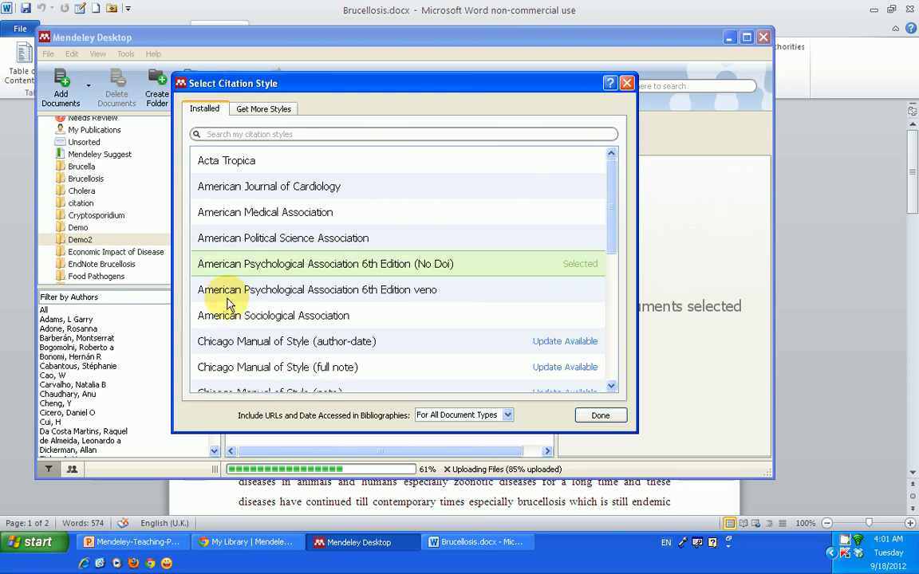
left_click(599, 416)
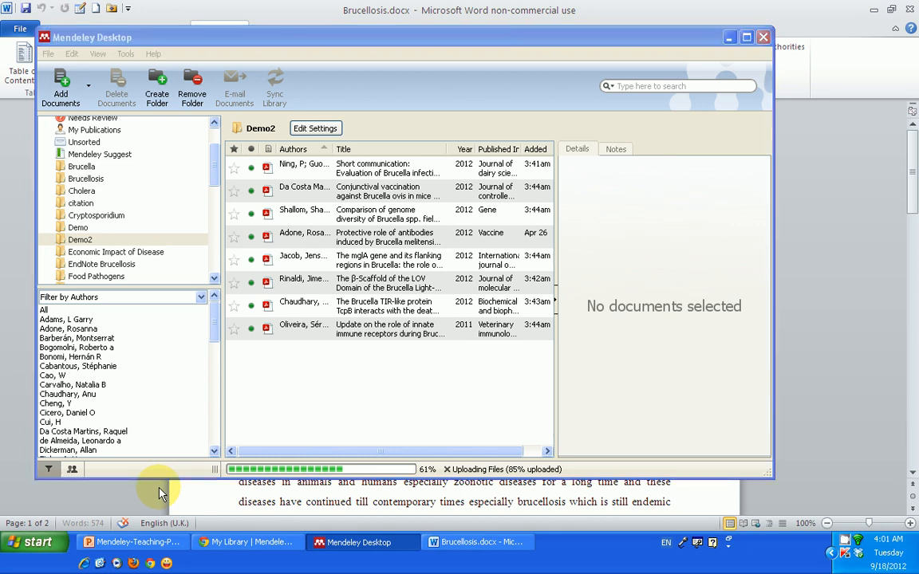
left_click(195, 504)
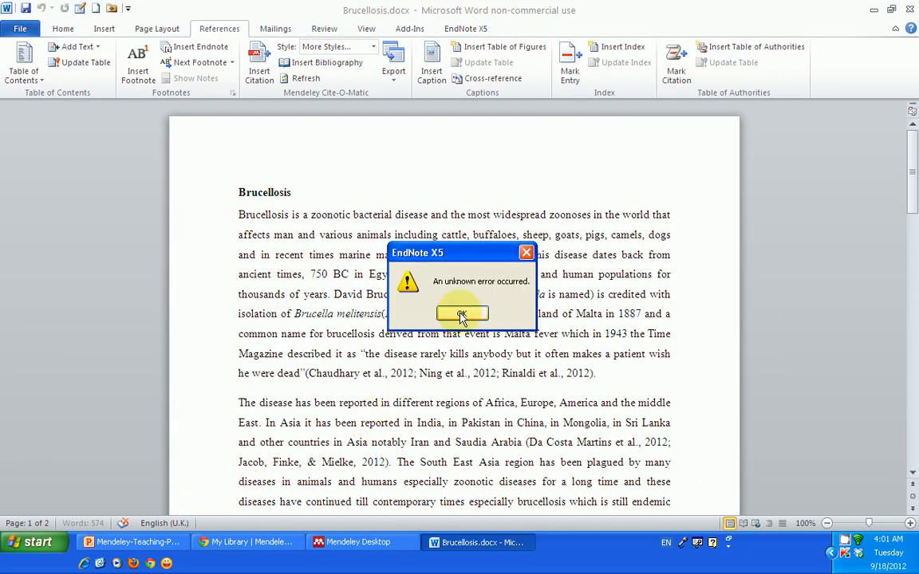
left_click(463, 313)
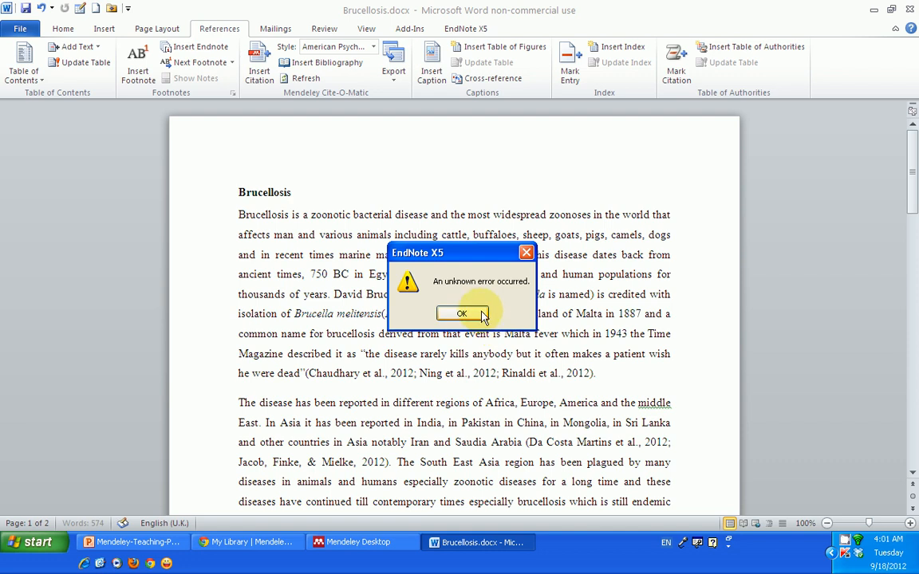
left_click(482, 315)
left_click(479, 314)
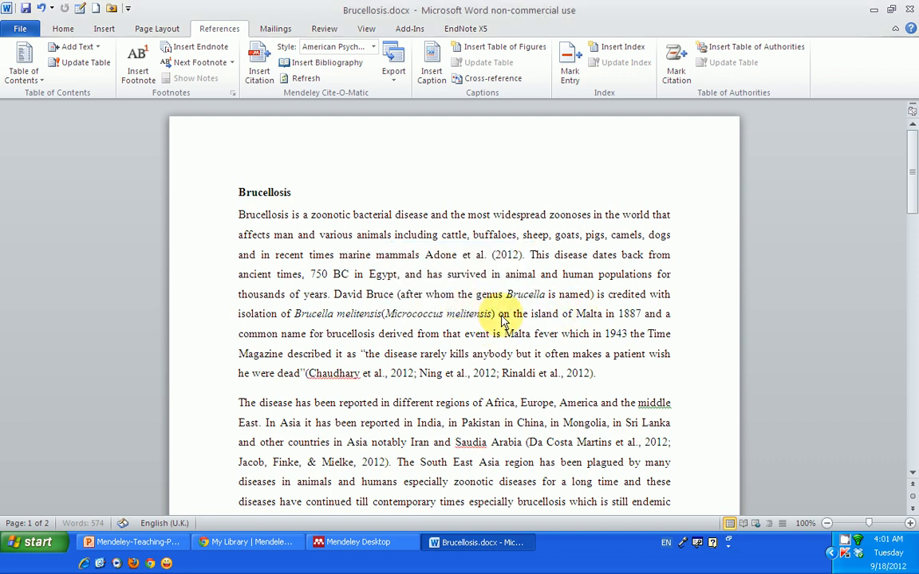
- Look through the reference list on both pages to check whether DOIs are omitted, dismissing the EndNote alerts
scroll(662, 337, "down", 5)
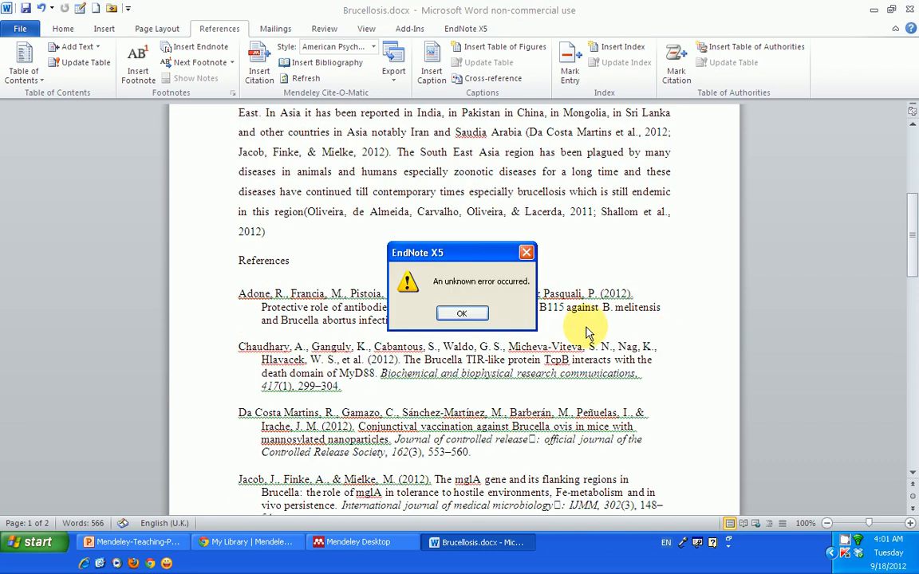
left_click(465, 313)
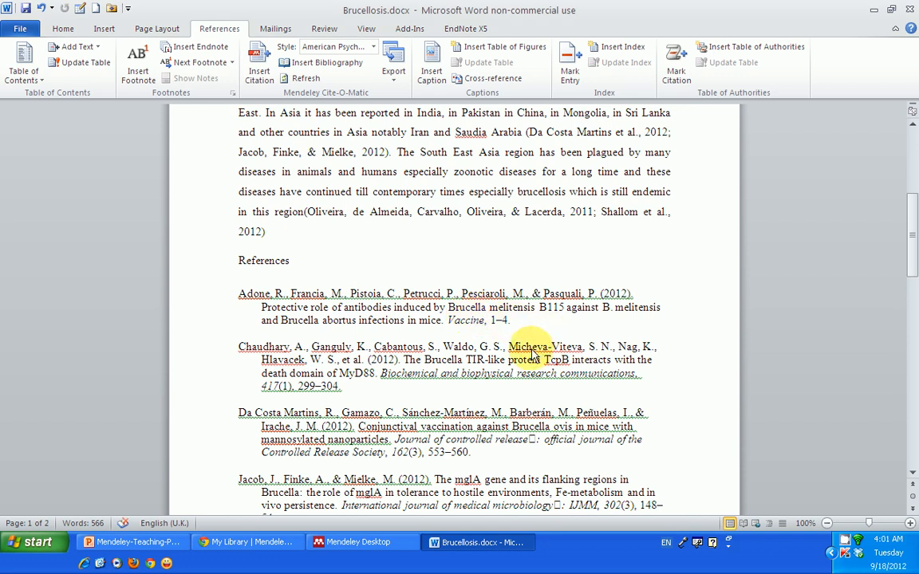
scroll(531, 353, "down", 3)
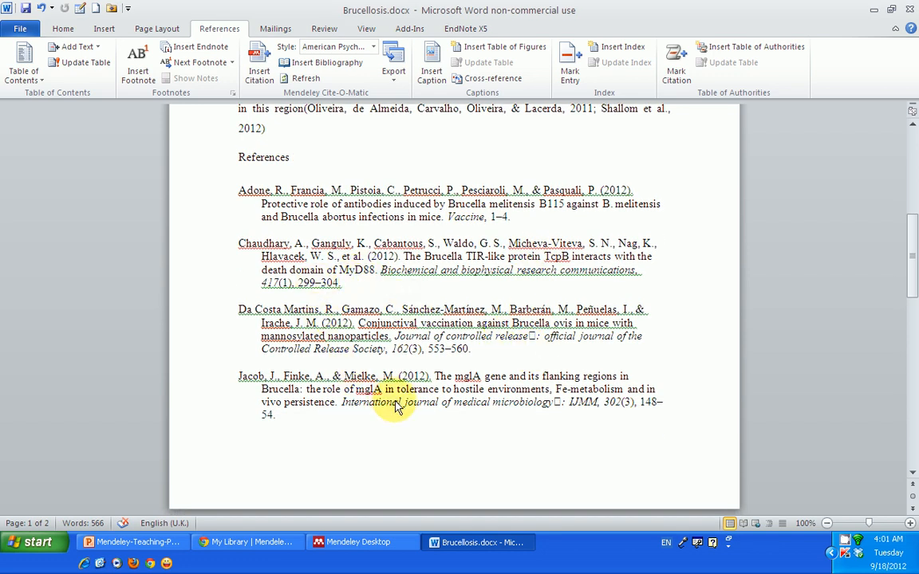
scroll(397, 407, "down", 8)
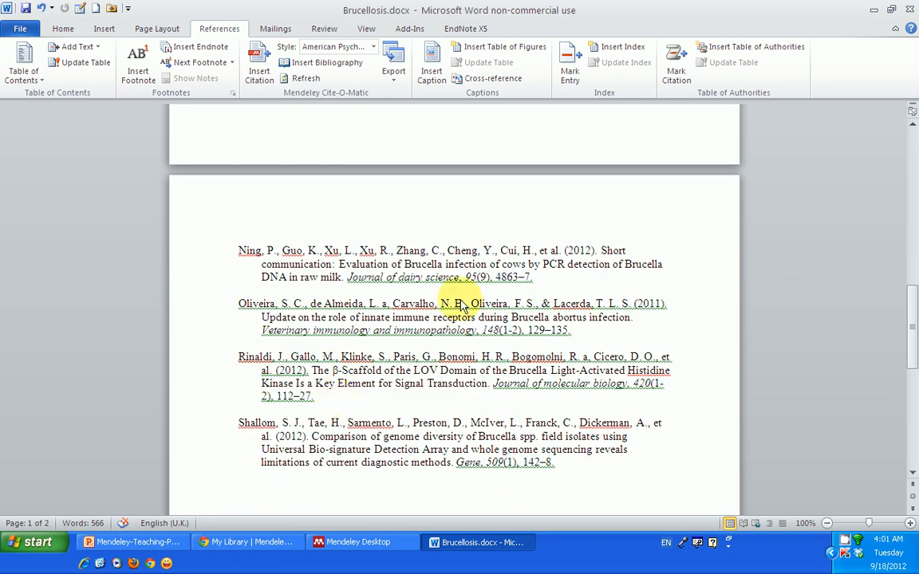
scroll(460, 305, "down", 4)
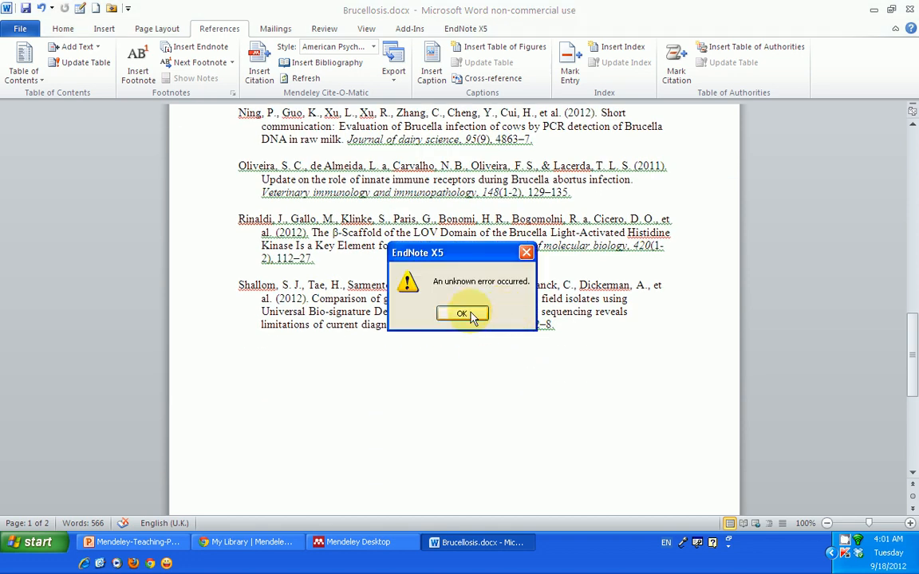
left_click(463, 314)
scroll(529, 287, "up", 15)
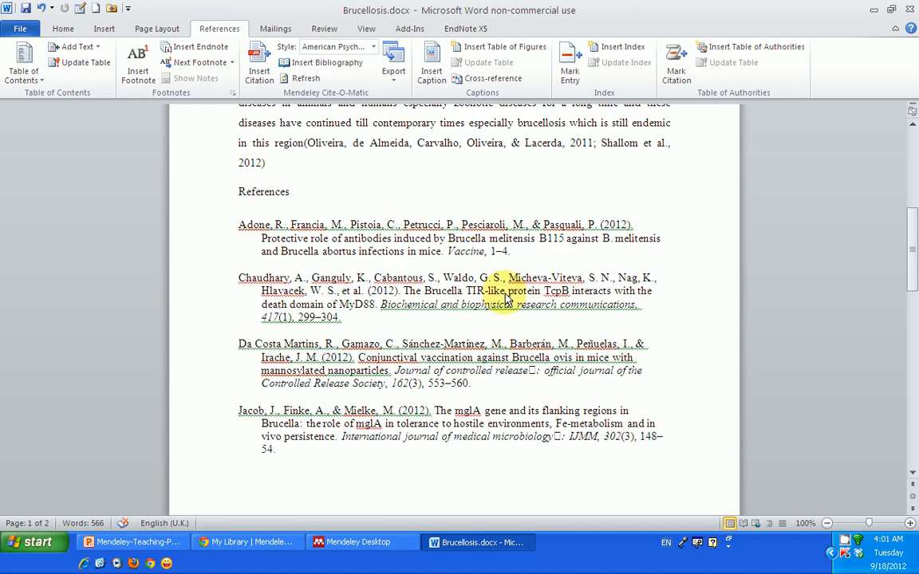
scroll(505, 298, "up", 4)
scroll(485, 312, "down", 3)
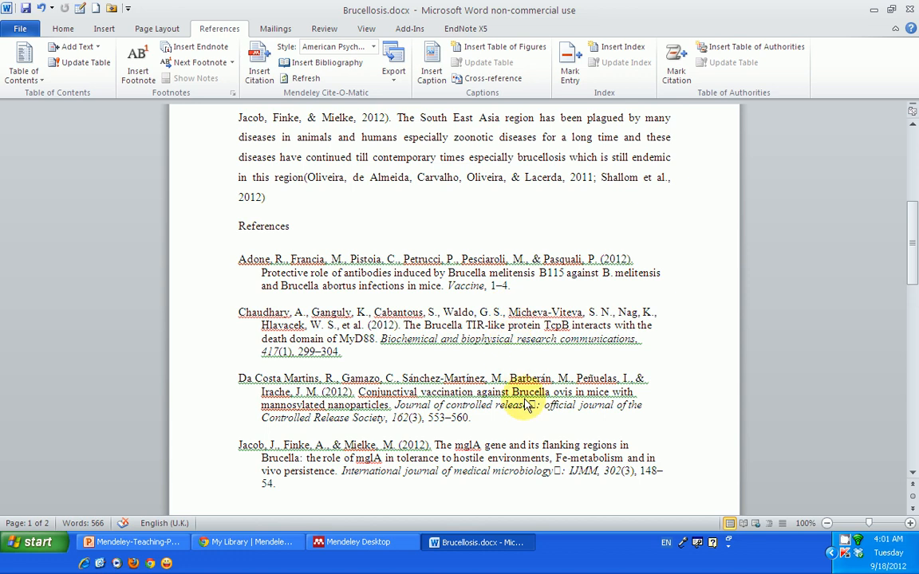
scroll(405, 361, "down", 4)
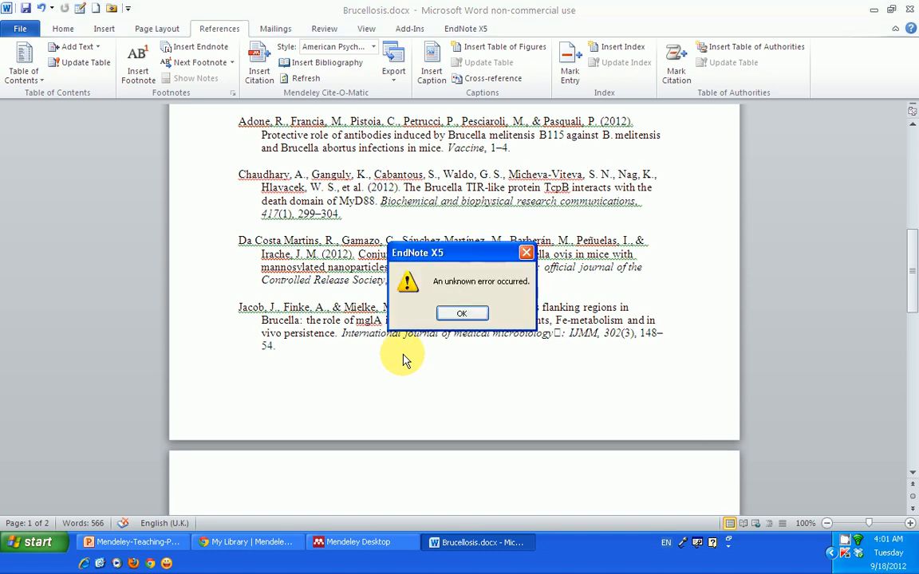
left_click(461, 314)
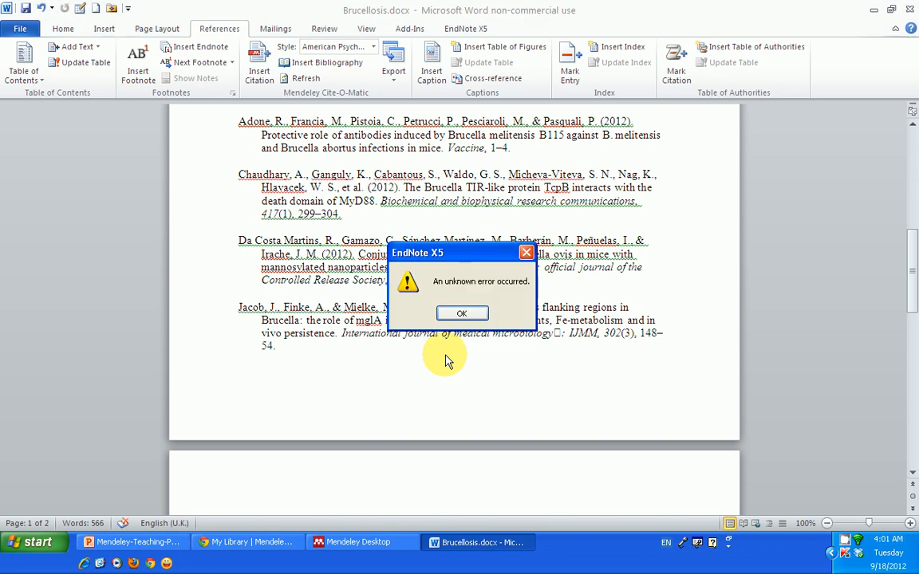
left_click(467, 314)
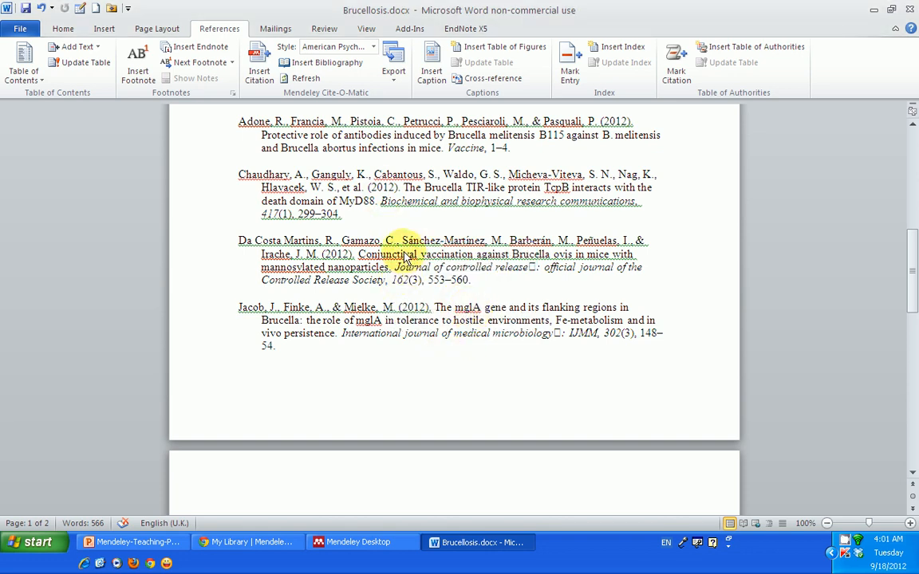
scroll(363, 225, "up", 3)
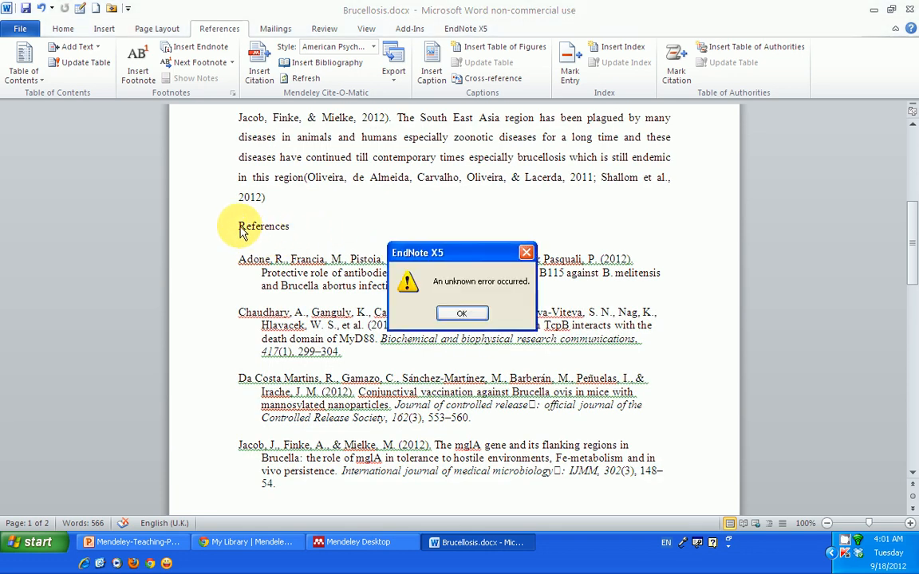
left_click(460, 313)
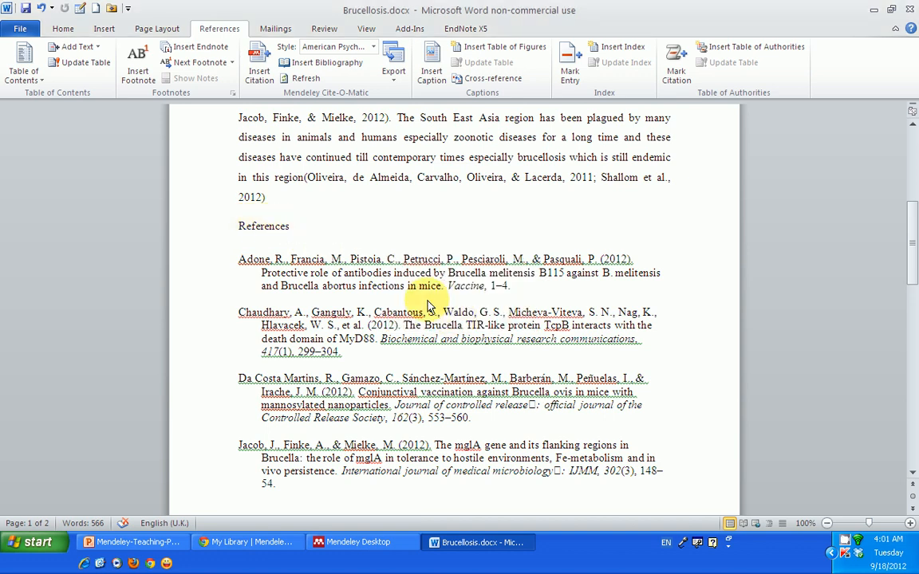
left_click_drag(292, 228, 211, 197)
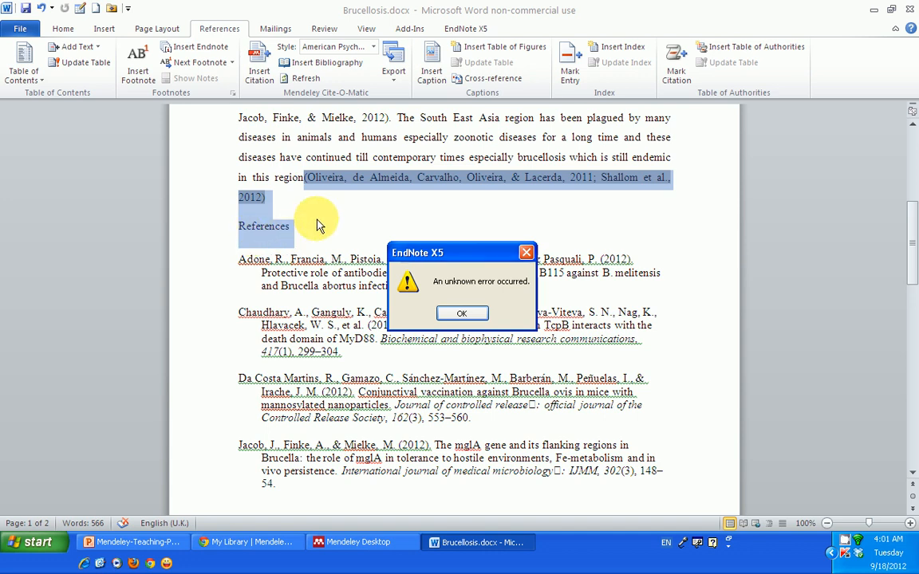
left_click(460, 314)
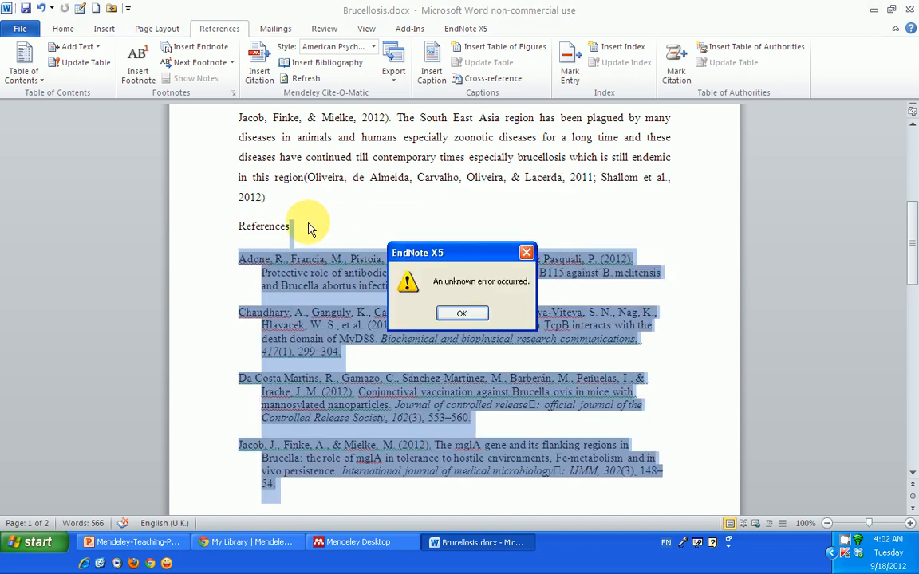
left_click(475, 316)
left_click(316, 220)
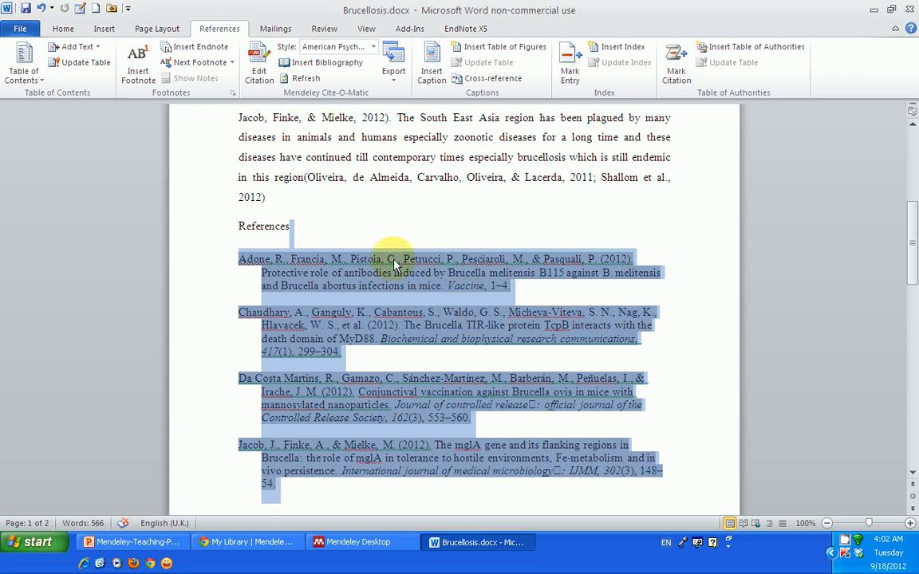
left_click(298, 229)
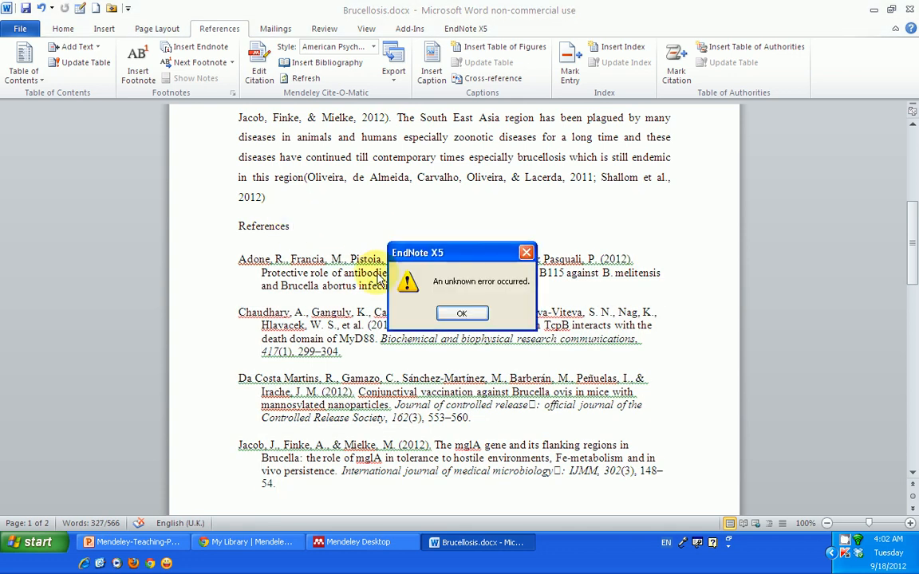
left_click(459, 312)
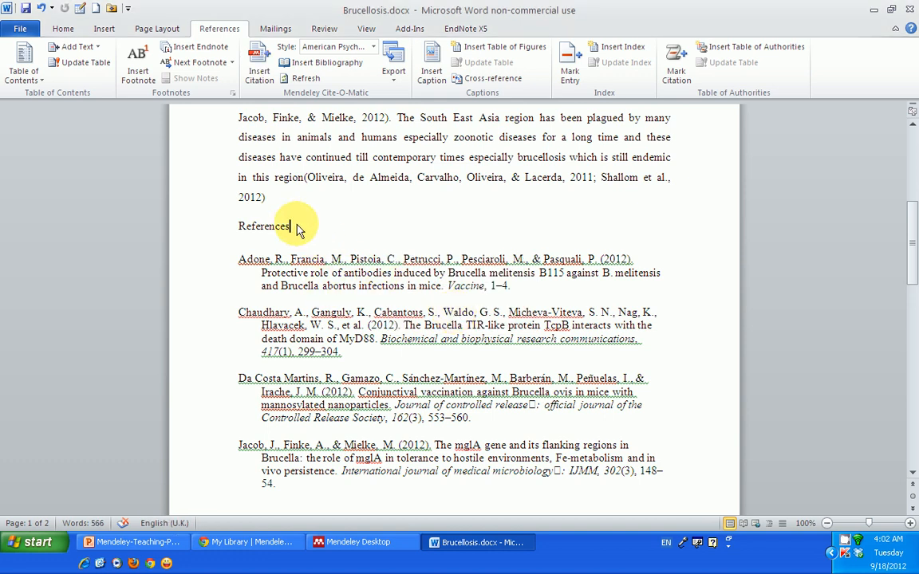
left_click_drag(293, 226, 241, 227)
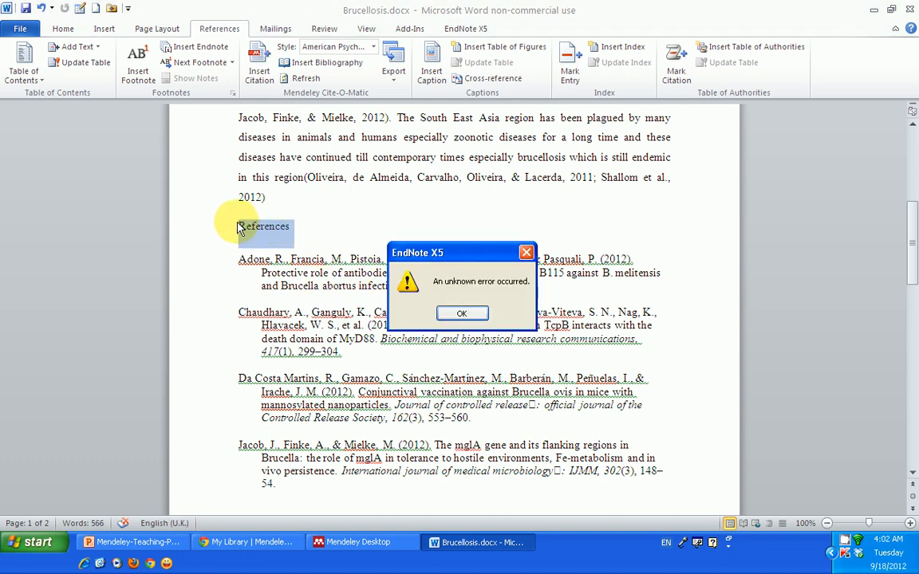
left_click(461, 312)
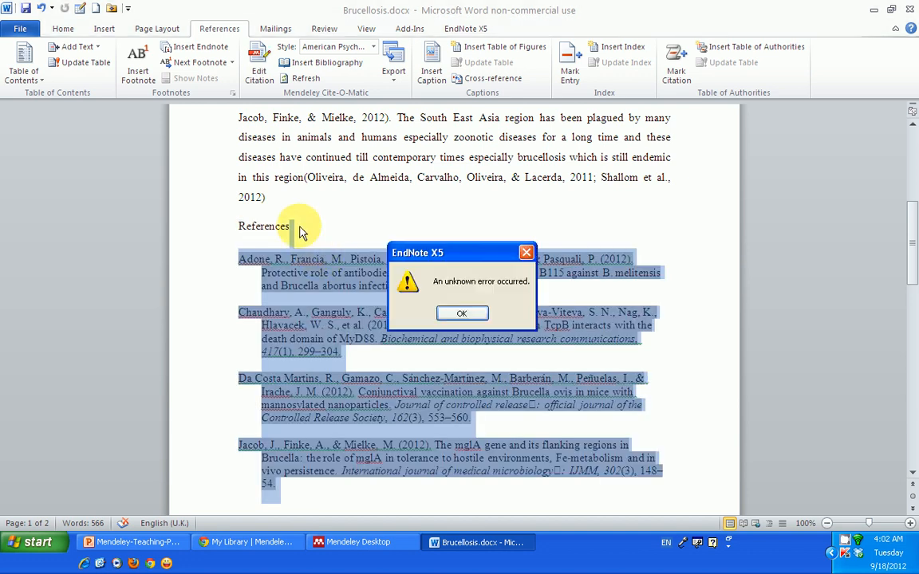
left_click(461, 313)
left_click(298, 226)
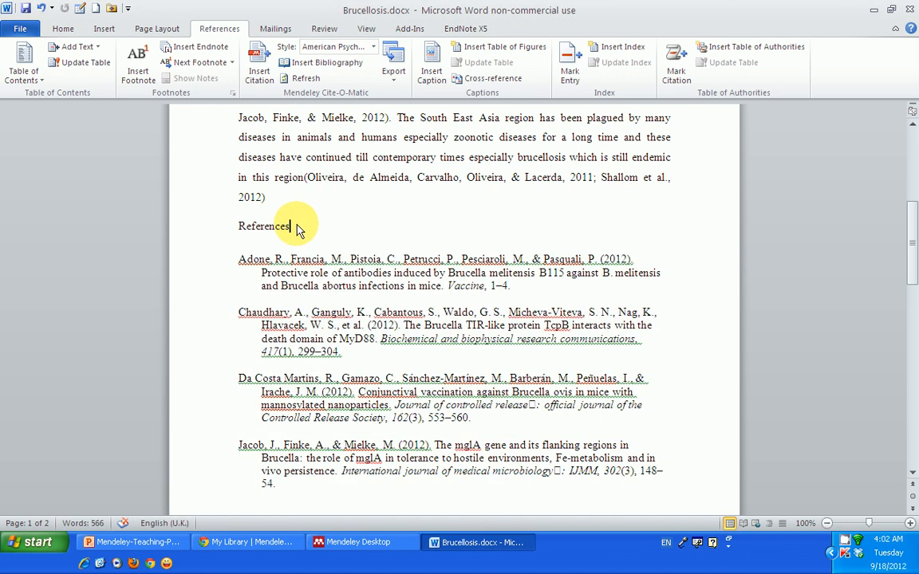
- Make the References heading above the reference list bold
left_click_drag(298, 227, 230, 228)
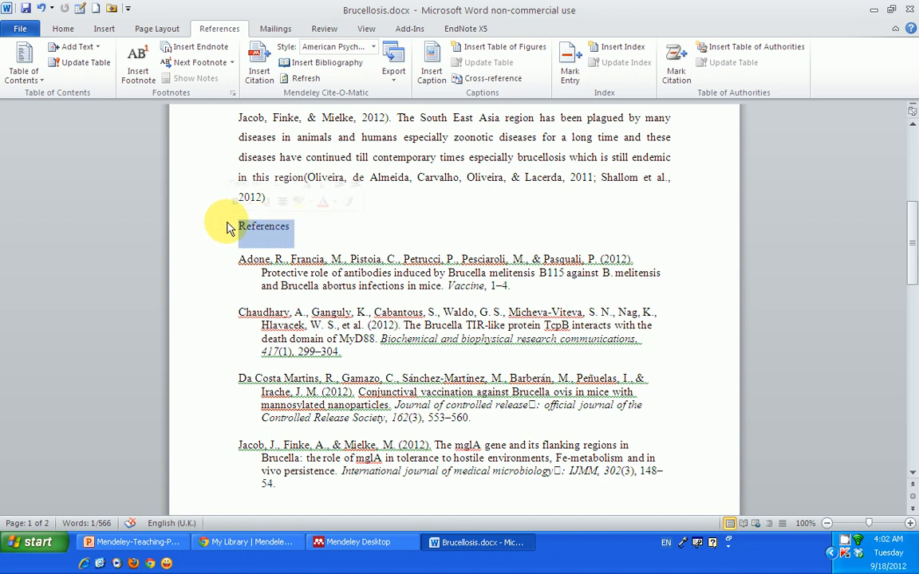
left_click(67, 34)
left_click(119, 74)
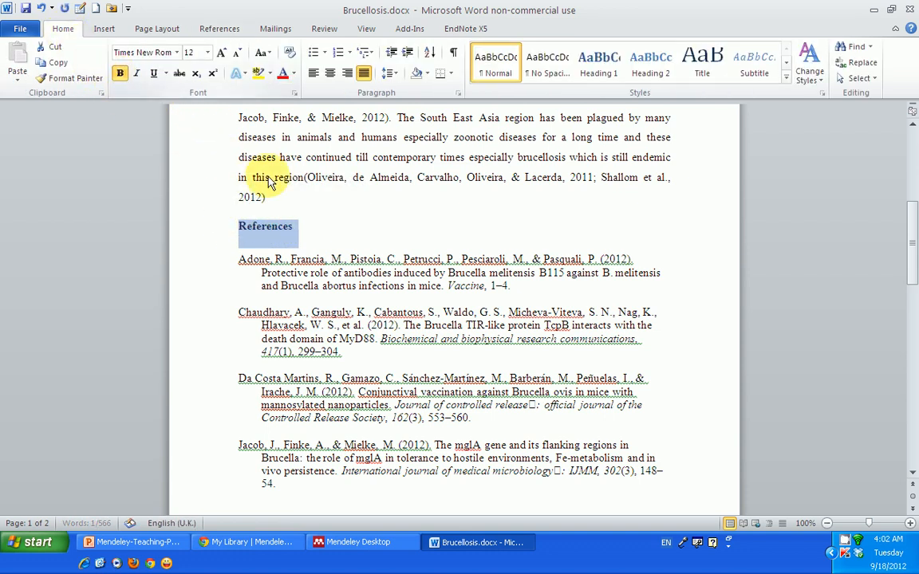
left_click(280, 184)
- In Mendeley Desktop, open the full citation style list and set Include URLs and Date Accessed in Bibliographies to Only for Webpages
left_click(357, 543)
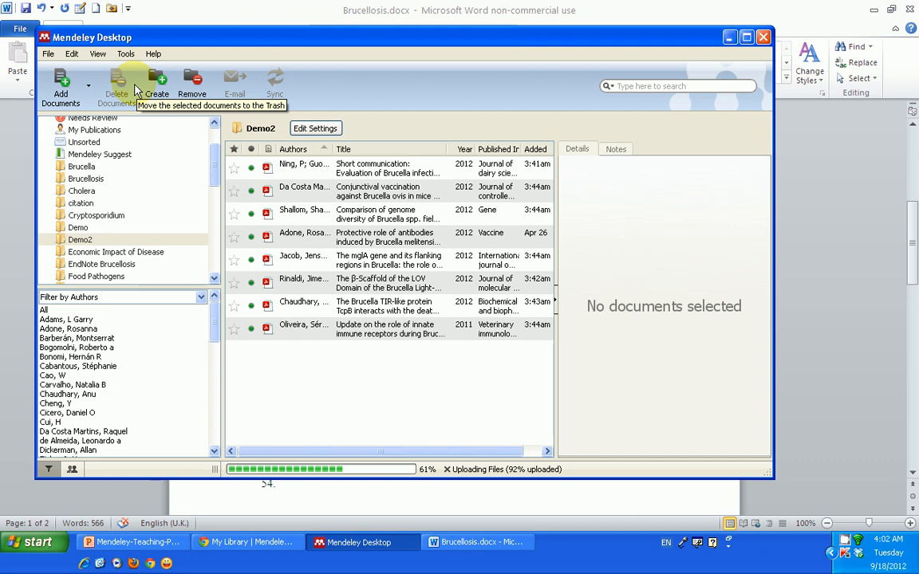
left_click(474, 543)
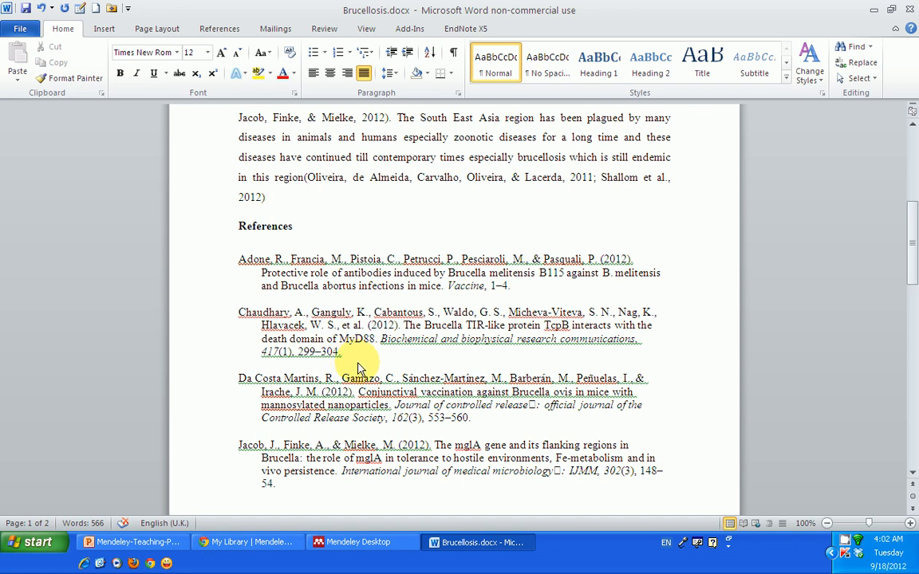
left_click(343, 543)
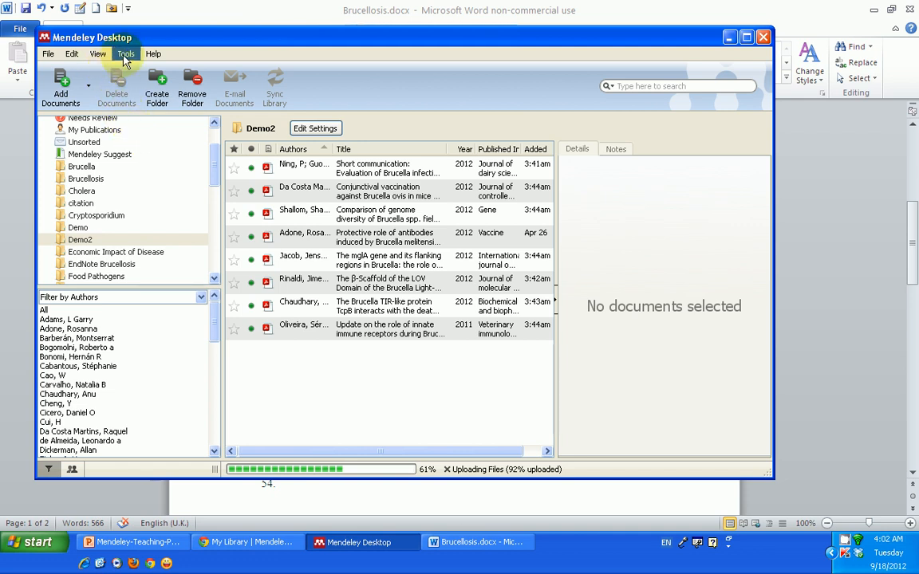
left_click(97, 54)
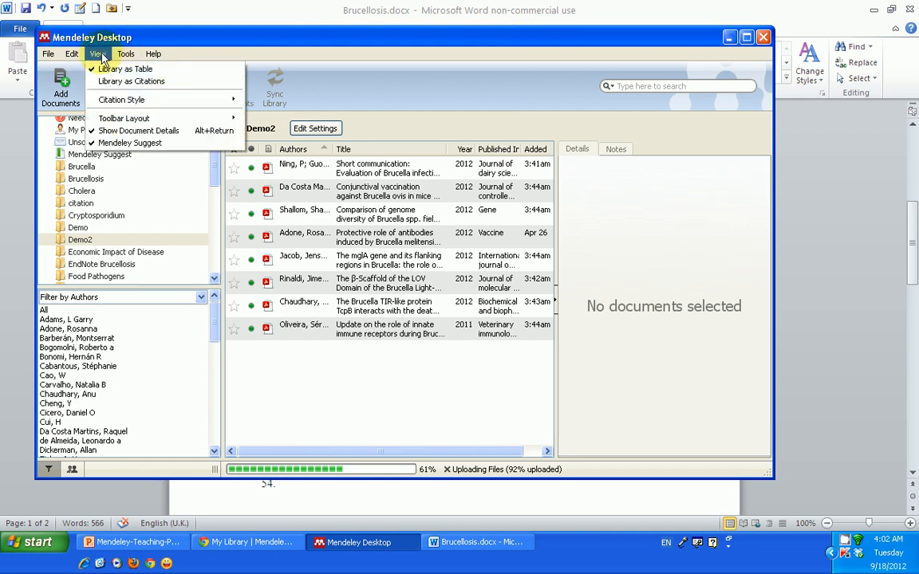
mouse_move(118, 103)
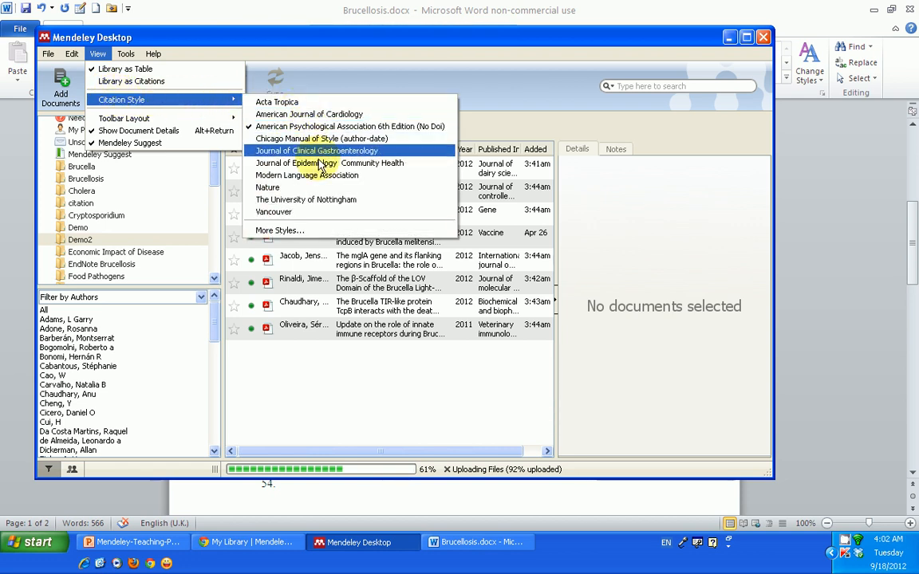
left_click(327, 231)
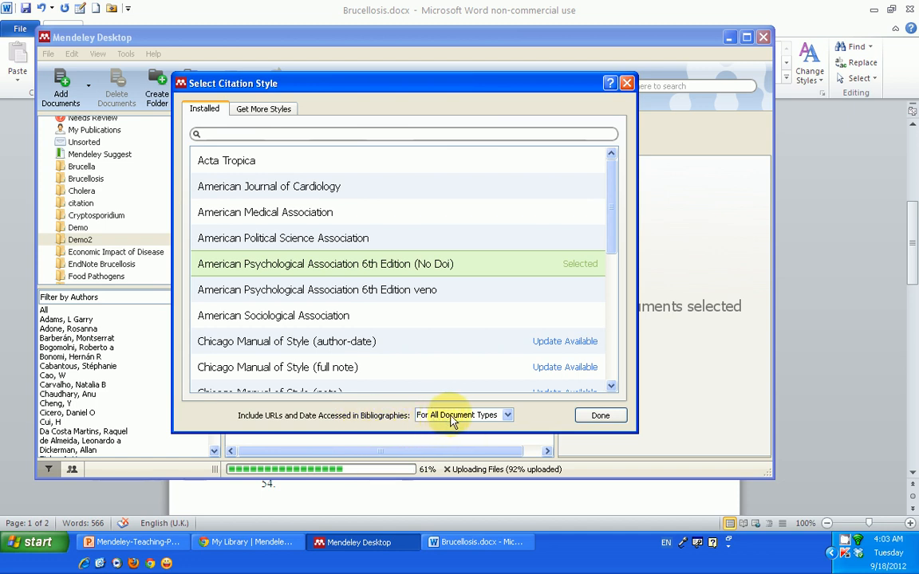
left_click(508, 415)
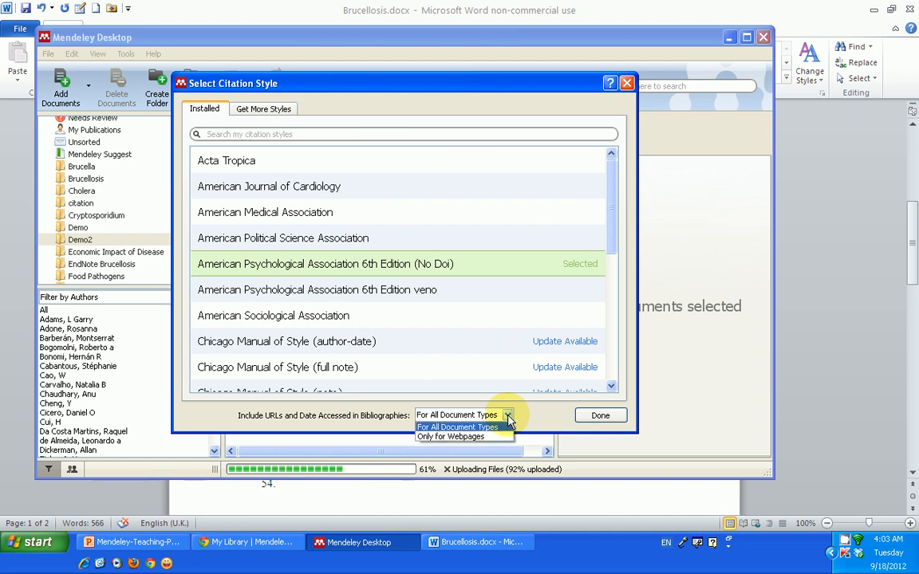
left_click(462, 437)
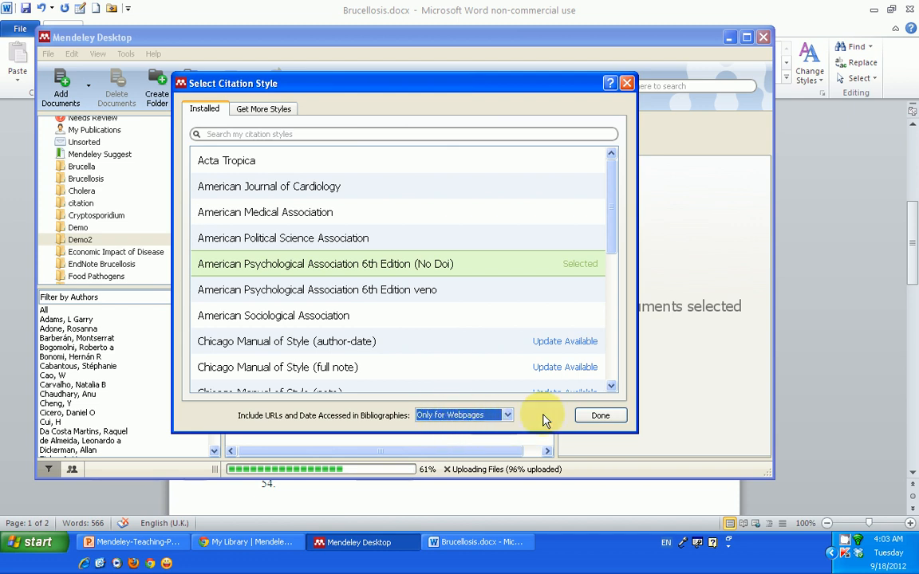
left_click(600, 417)
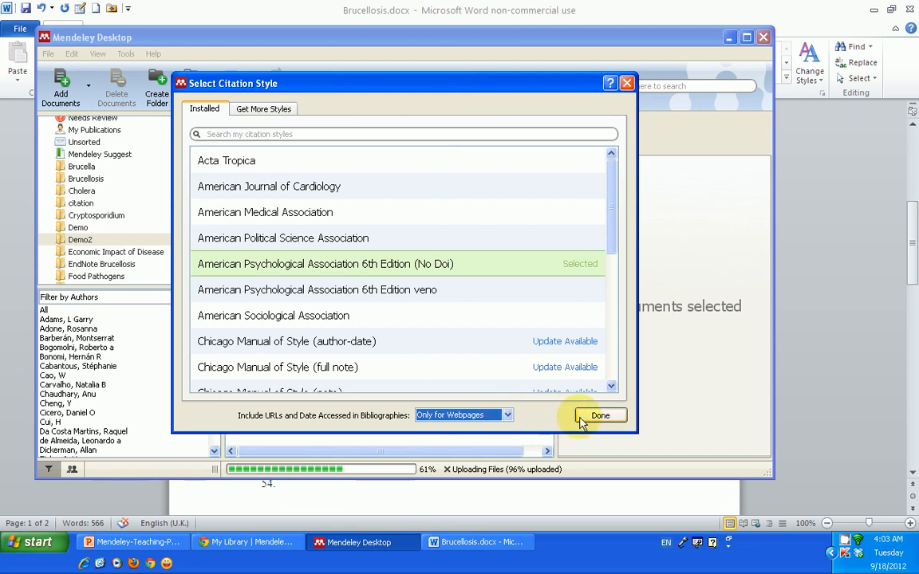
- Set Include URLs and Date Accessed in Bibliographies back to For All Document Types and close the citation style window
left_click(508, 415)
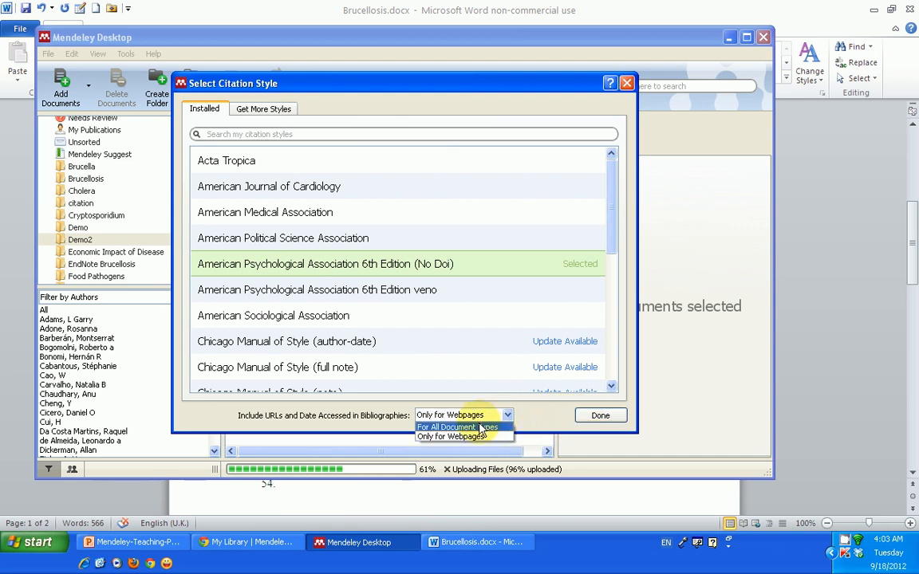
left_click(488, 428)
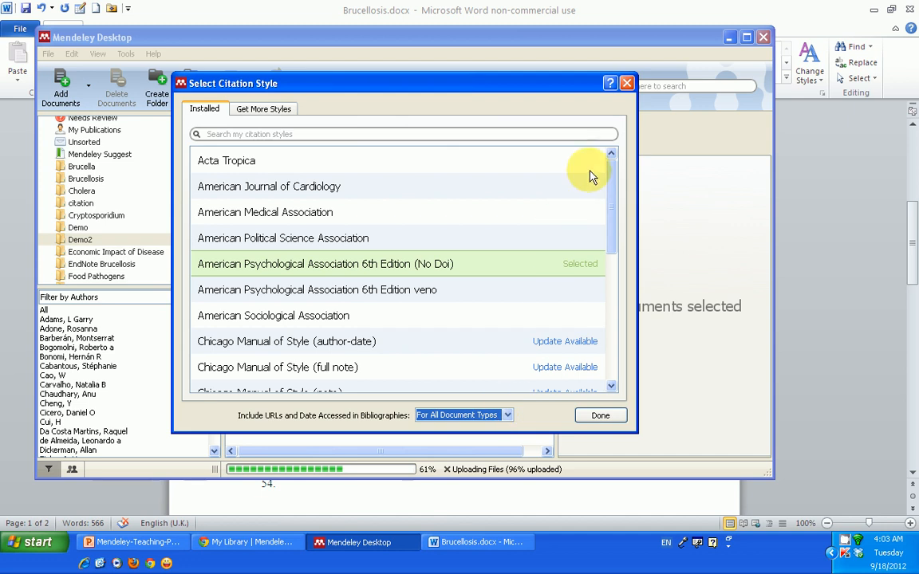
left_click(626, 83)
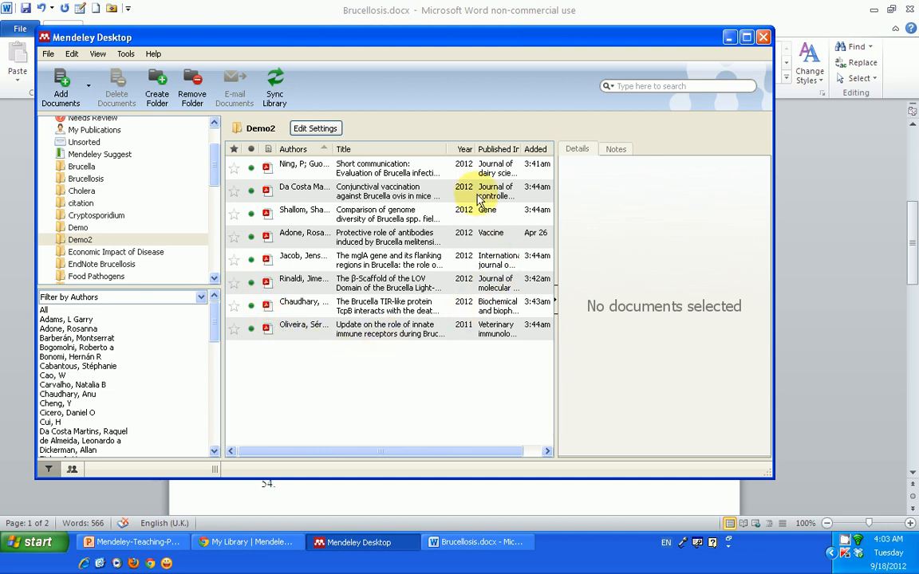
left_click(126, 54)
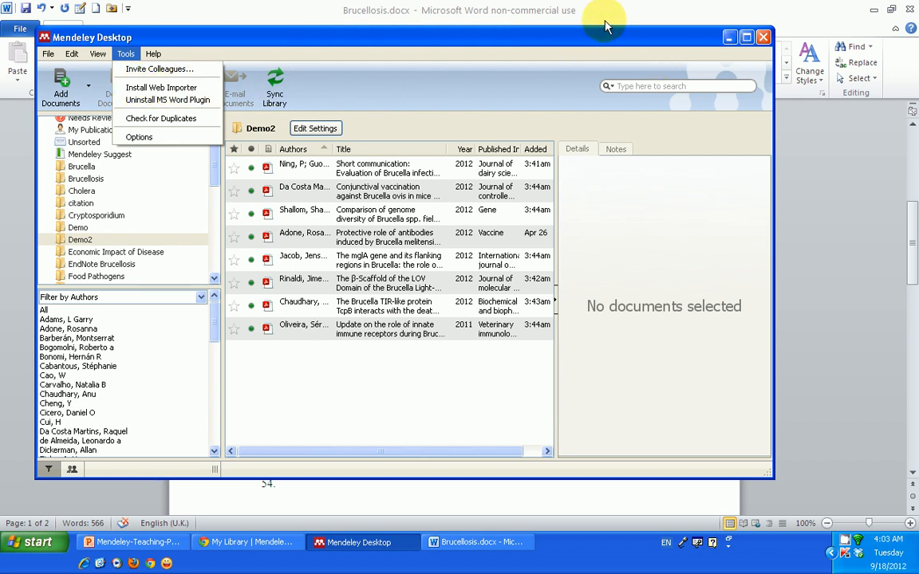
left_click(585, 37)
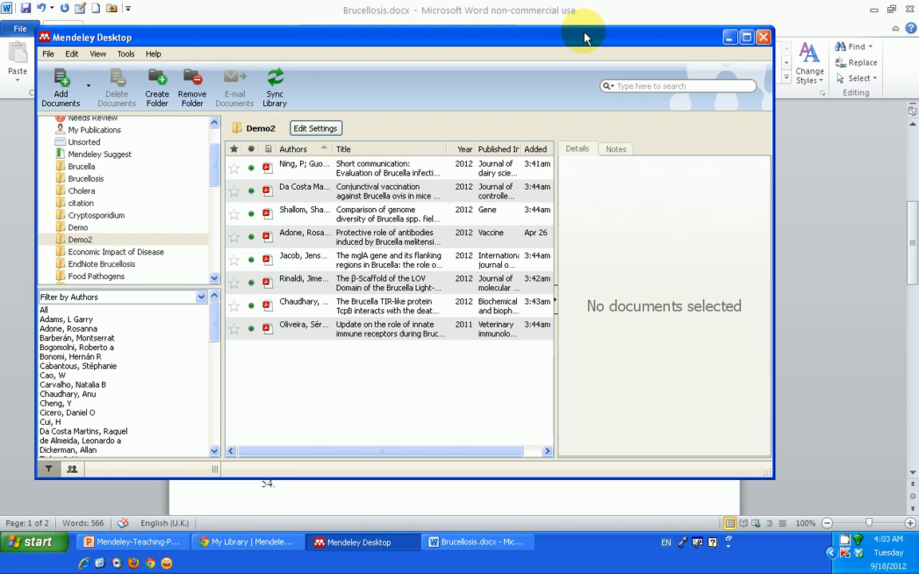
left_click_drag(584, 36, 592, 48)
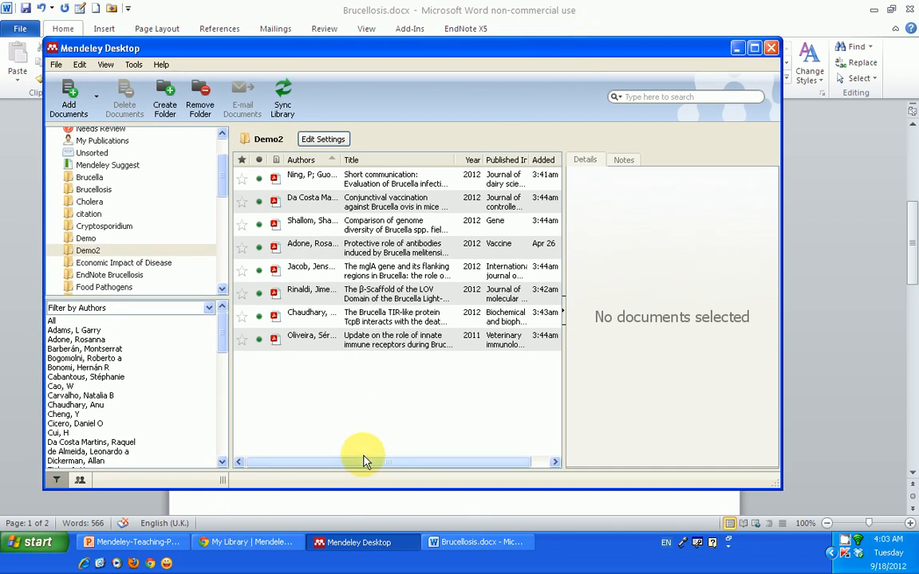
- Switch to Chrome, select only the first article in the ScienceDirect brucella results, and open its citation export options
left_click(233, 549)
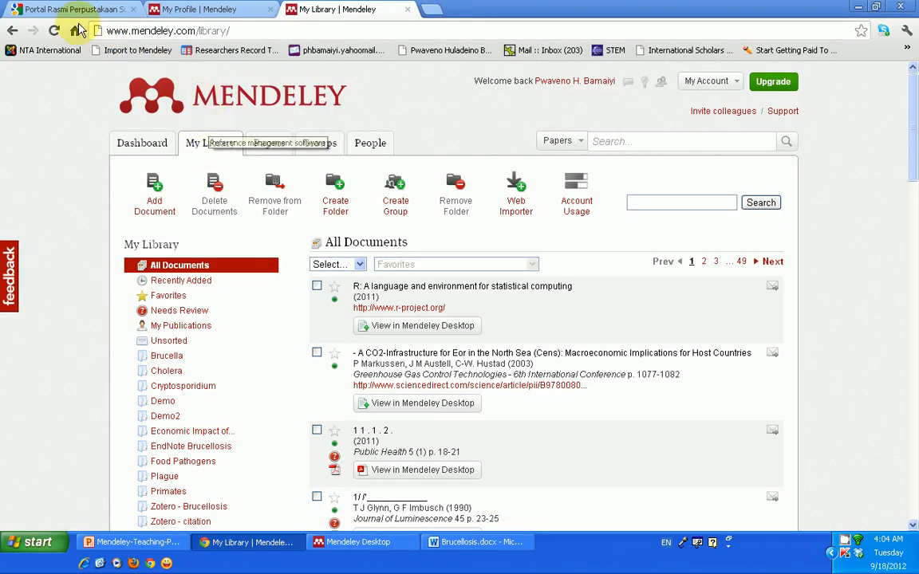
left_click(72, 10)
scroll(491, 275, "up", 5)
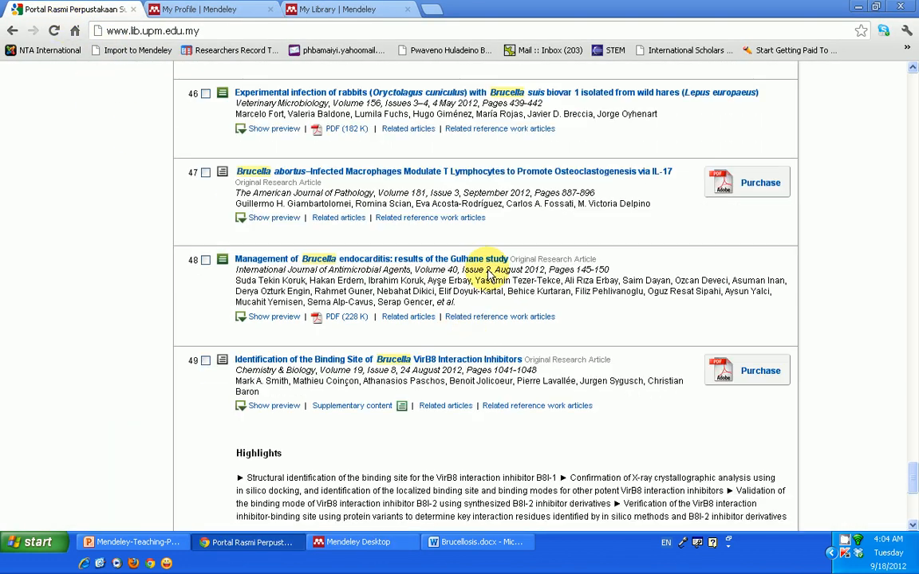
scroll(441, 246, "up", 3)
left_click_drag(911, 437, 911, 80)
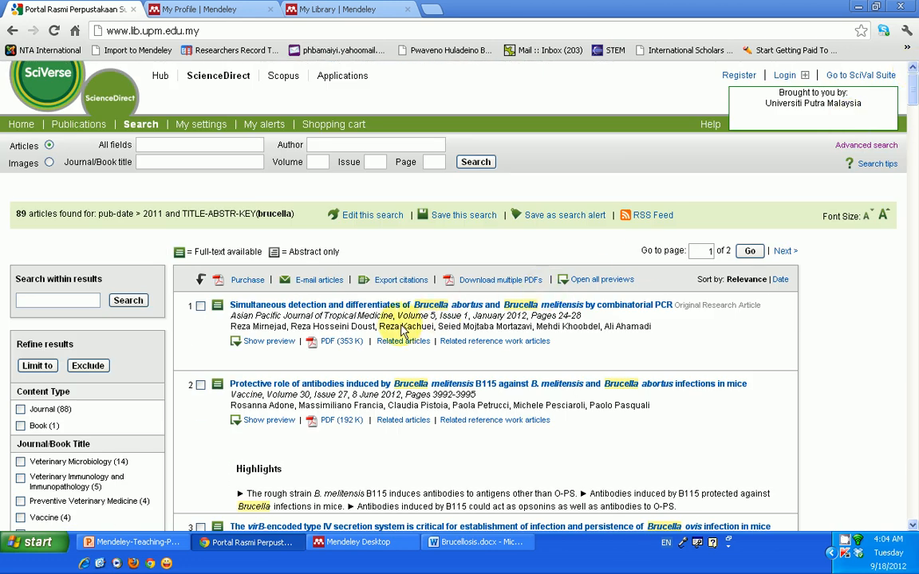
left_click(200, 306)
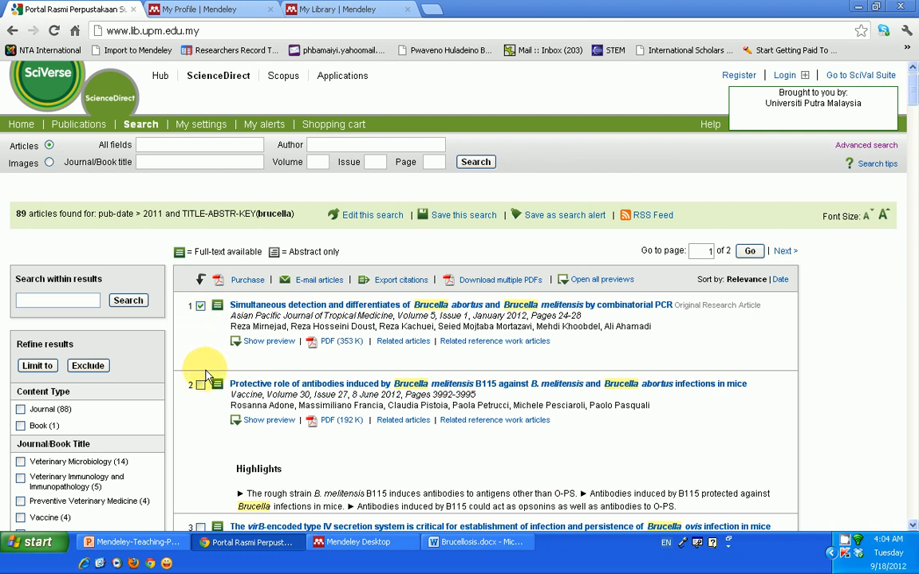
left_click(388, 281)
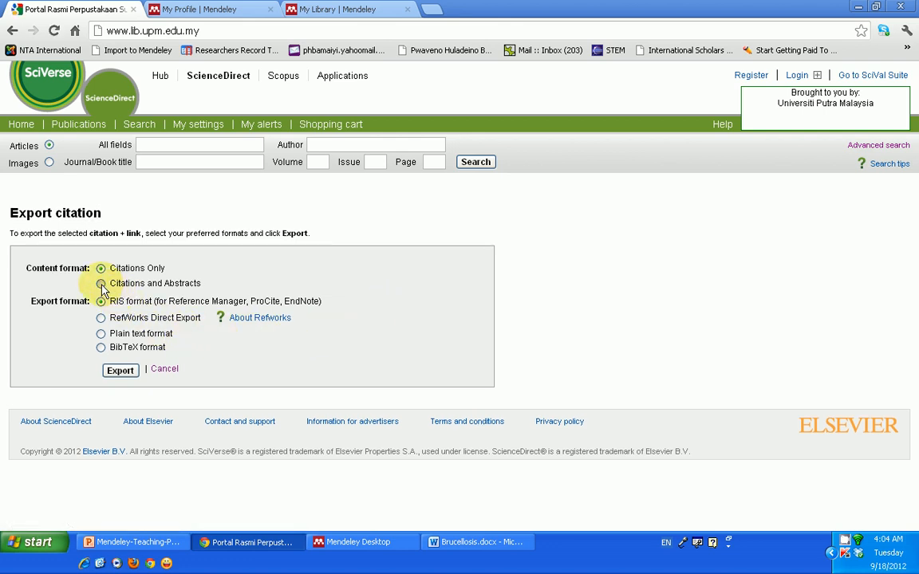
- Export the selected article as Citations and Abstracts in BibTeX format and switch to Mendeley Desktop
left_click(101, 286)
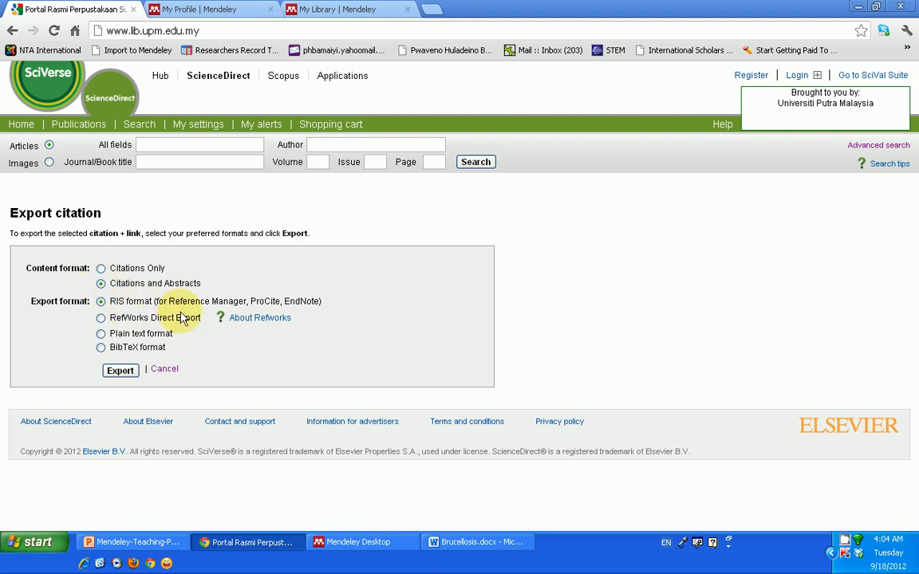
left_click(101, 347)
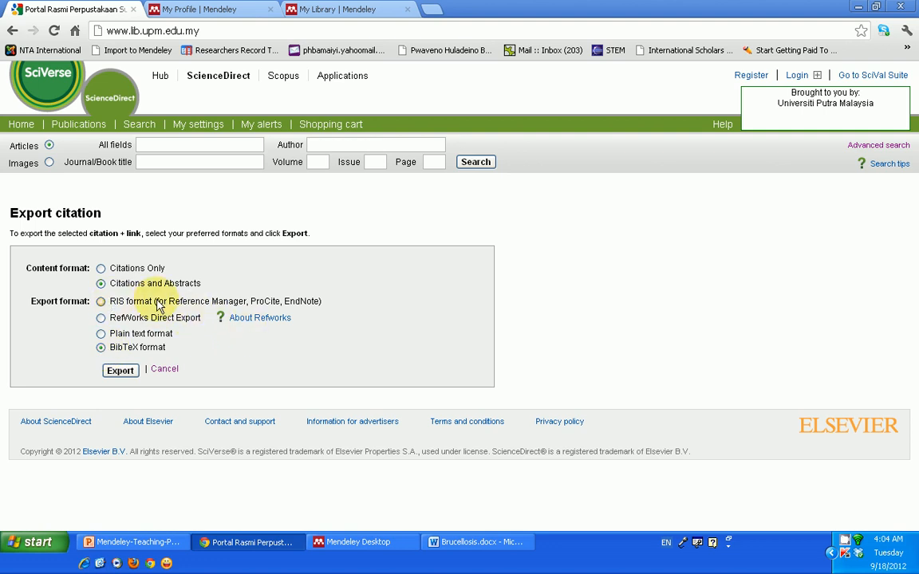
left_click(120, 371)
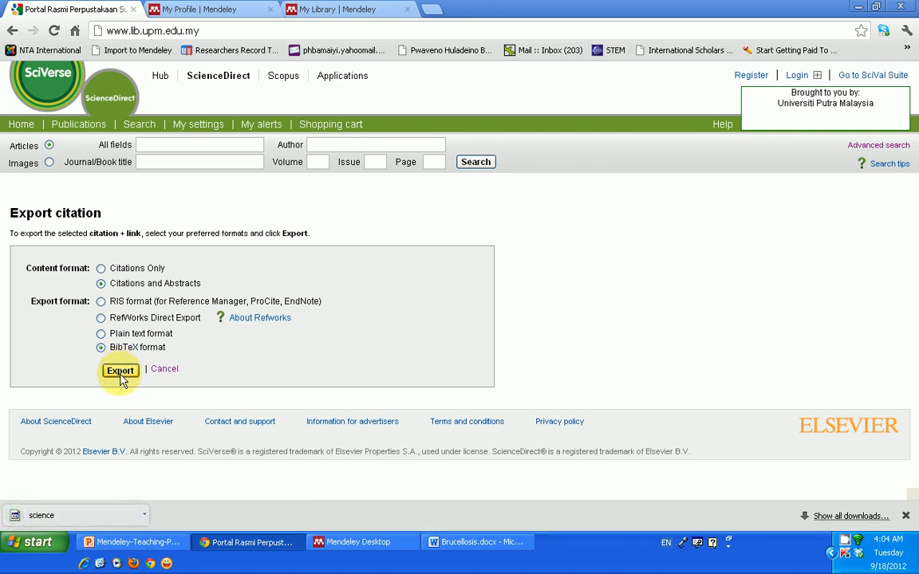
left_click(120, 372)
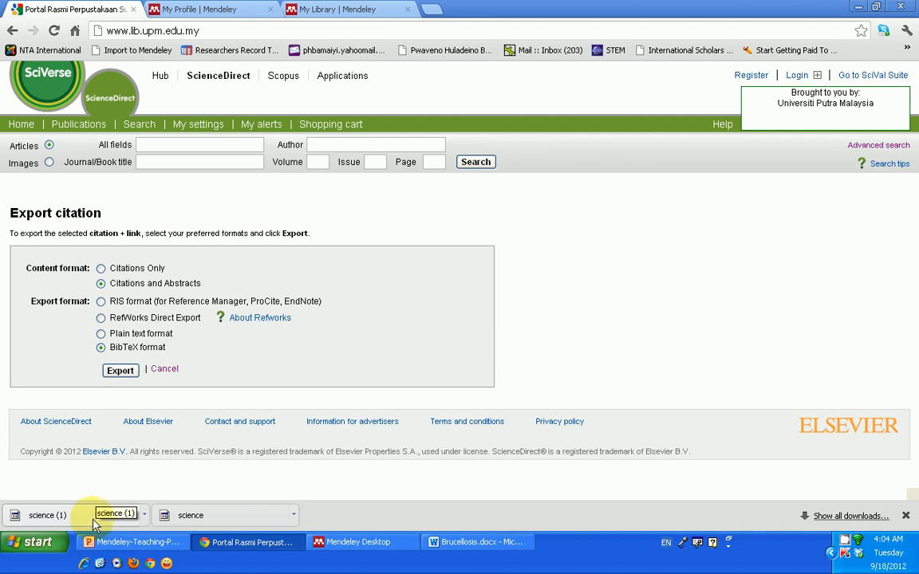
left_click(331, 543)
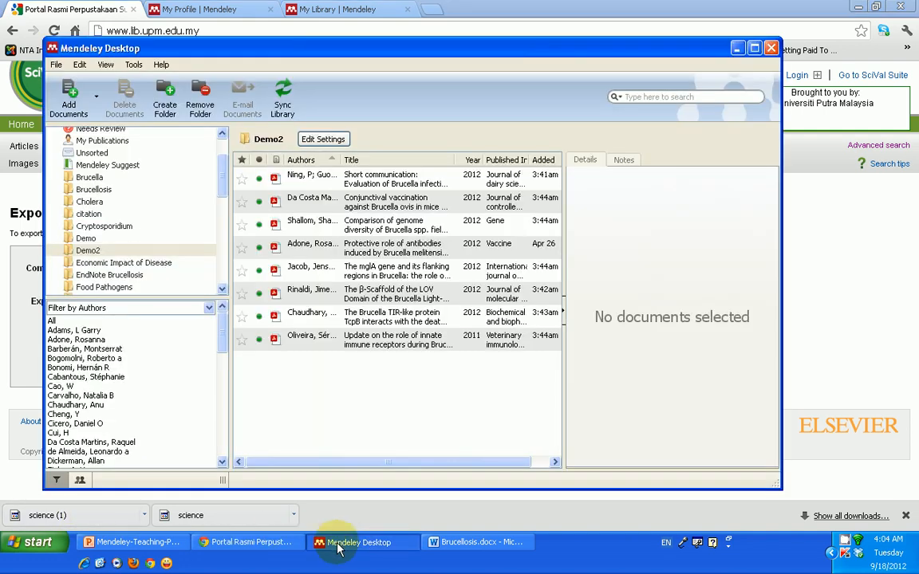
- Start adding files to the Demo2 folder and browse to the Downloads folder inside My Documents
left_click(56, 65)
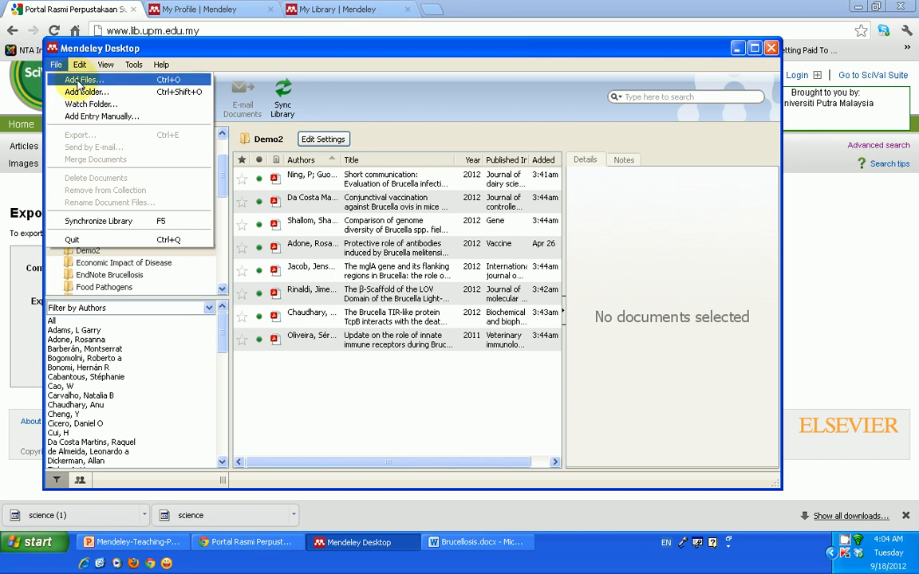
left_click(80, 80)
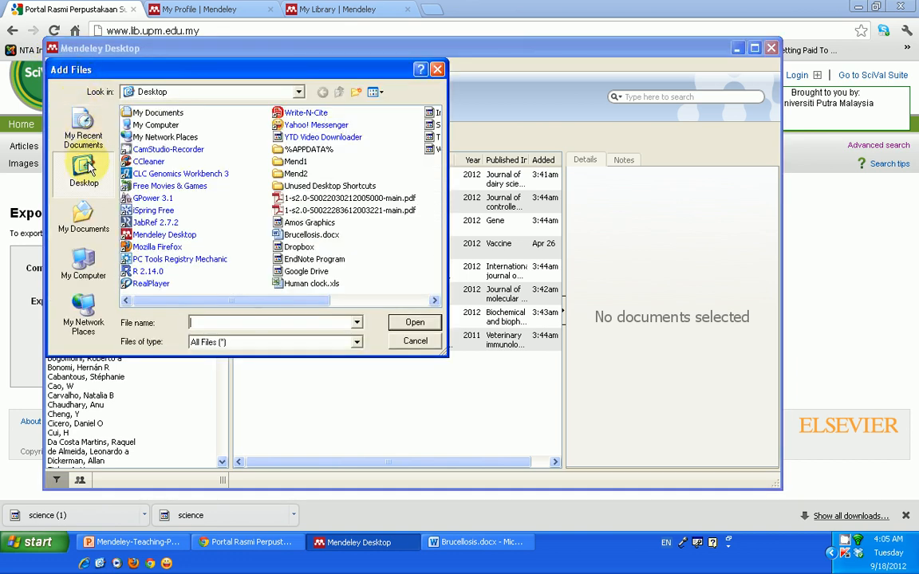
left_click(84, 227)
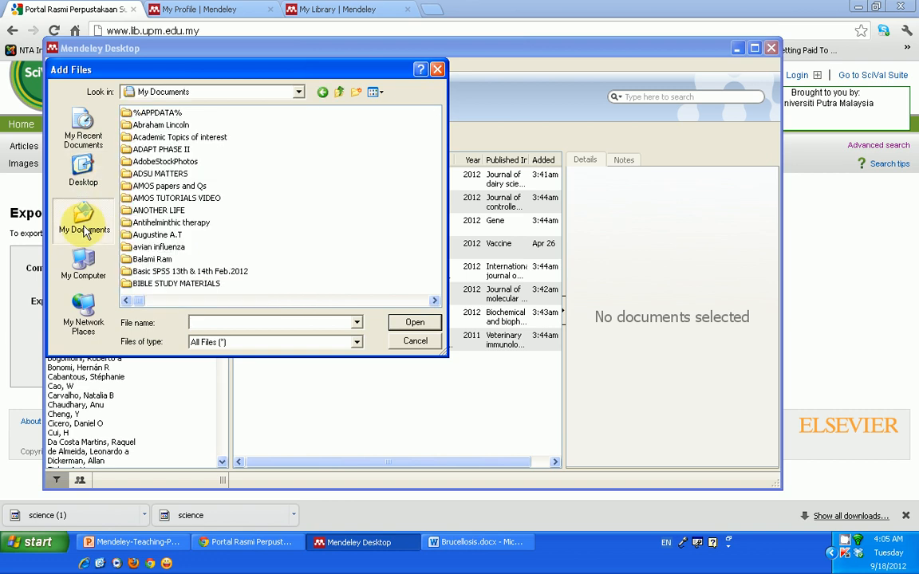
left_click(436, 302)
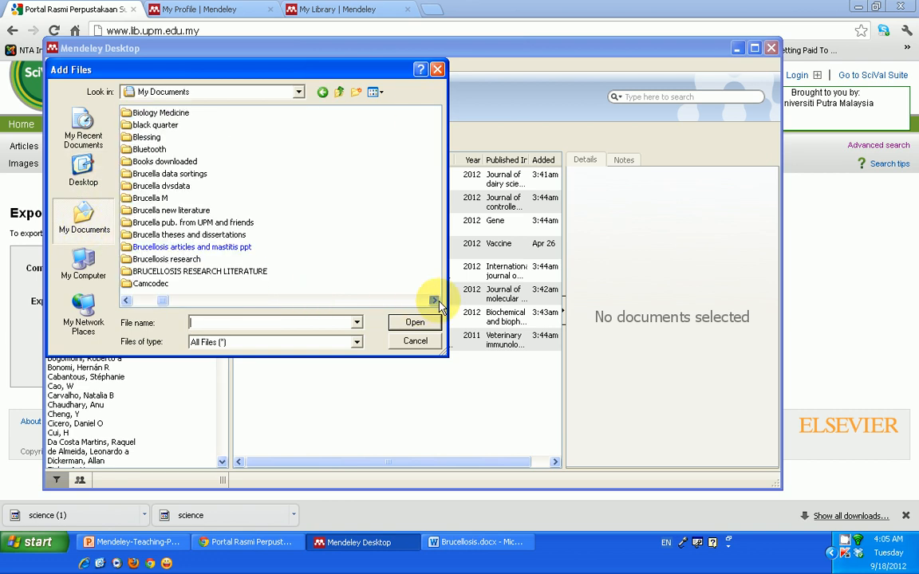
left_click(435, 302)
left_click(435, 302)
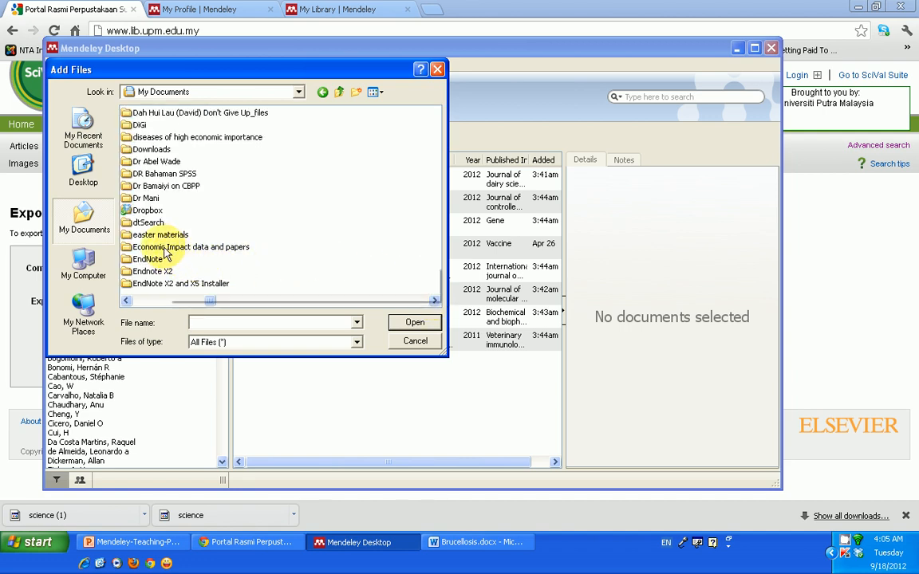
left_click(129, 150)
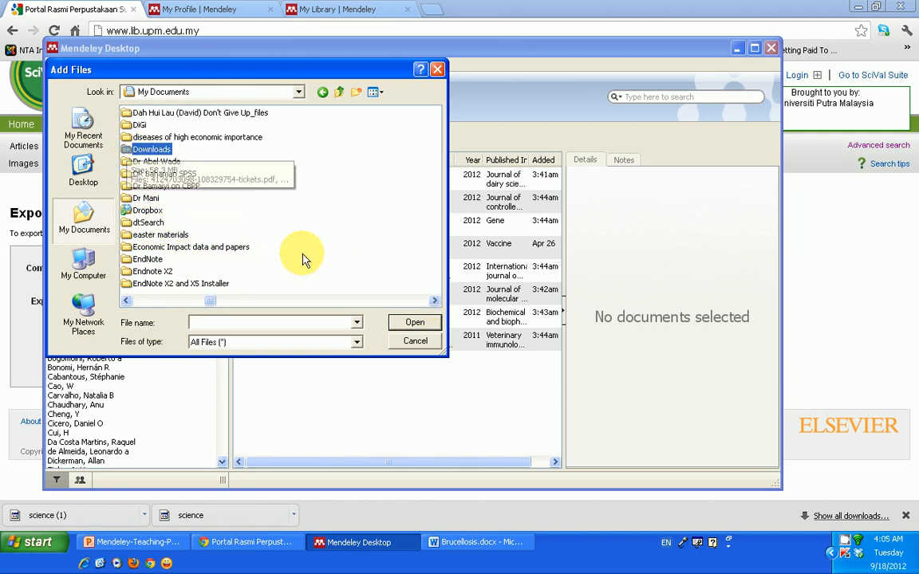
left_click(403, 323)
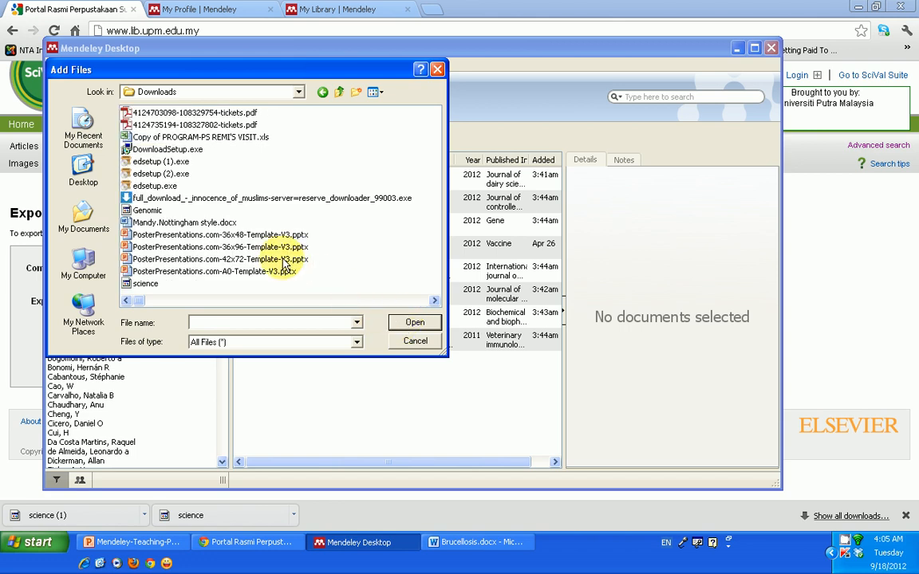
- Show the Downloads files in Details view and sort them by date with the newest first
left_click(373, 92)
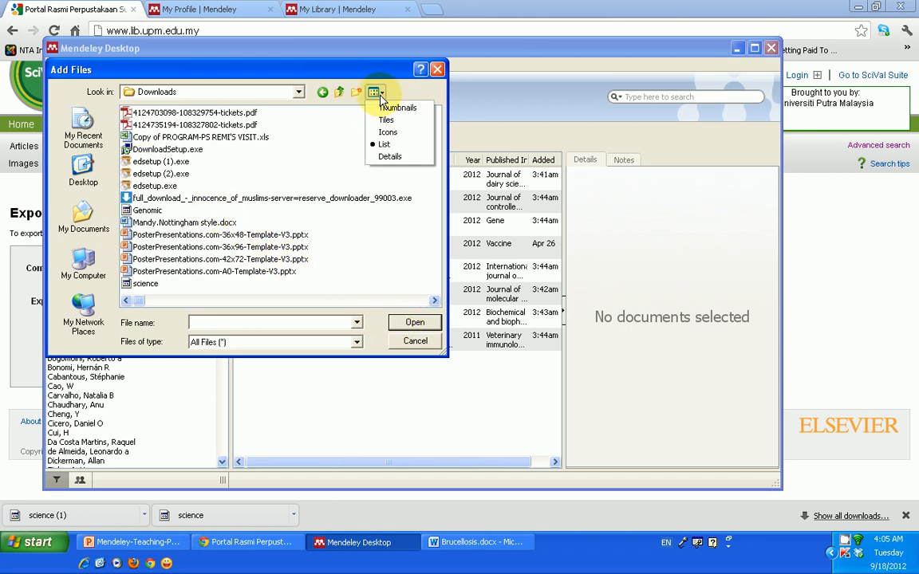
left_click(385, 155)
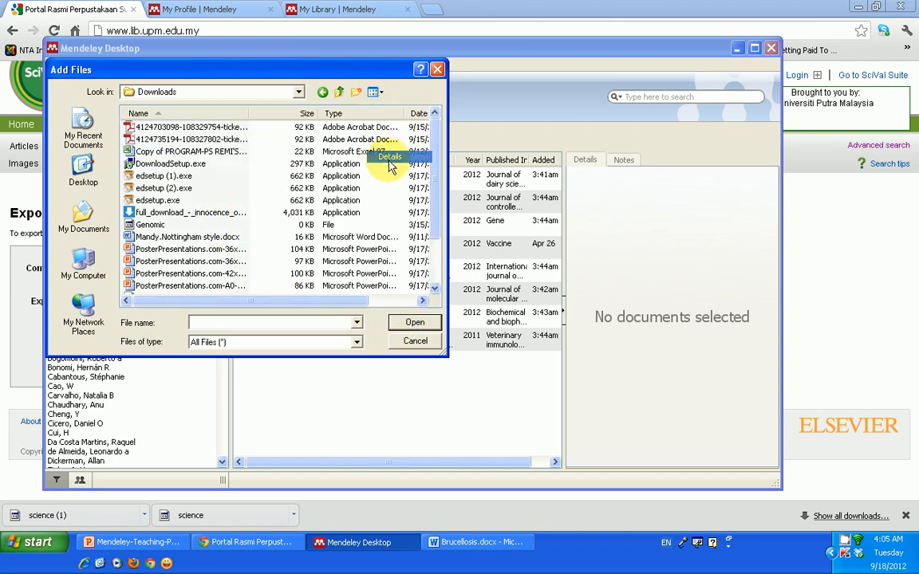
left_click(416, 116)
left_click(416, 117)
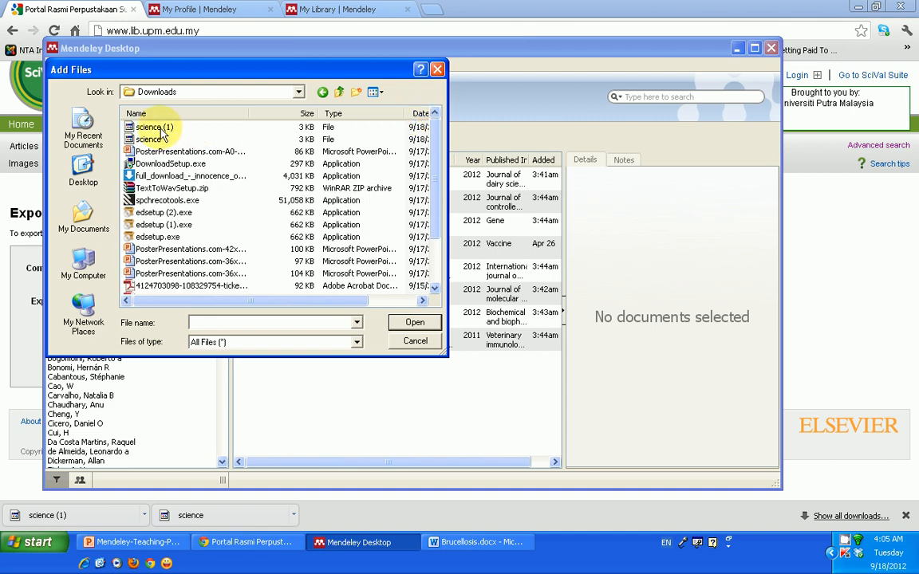
- Import the science (1) file into Demo2 and select the newly added Brucella article
left_click(152, 127)
left_click(413, 323)
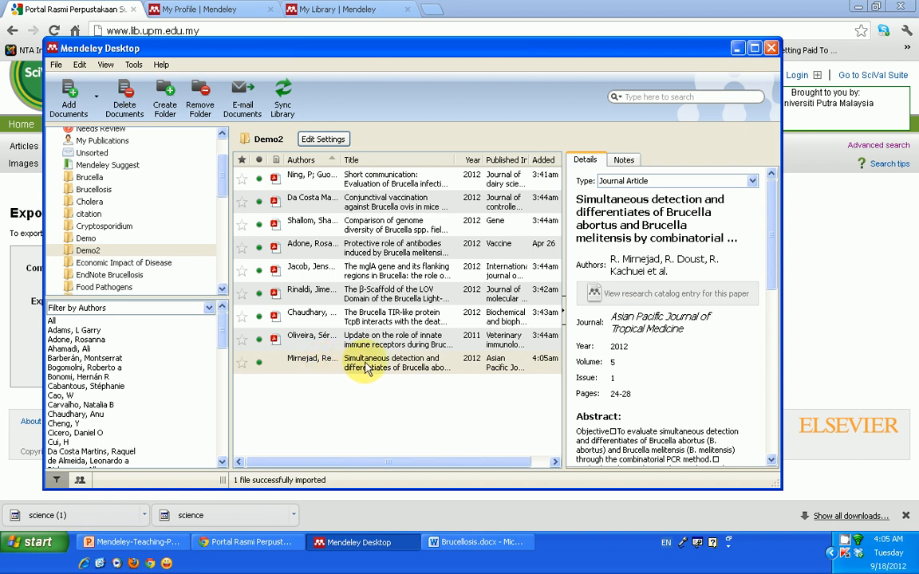
left_click(367, 369)
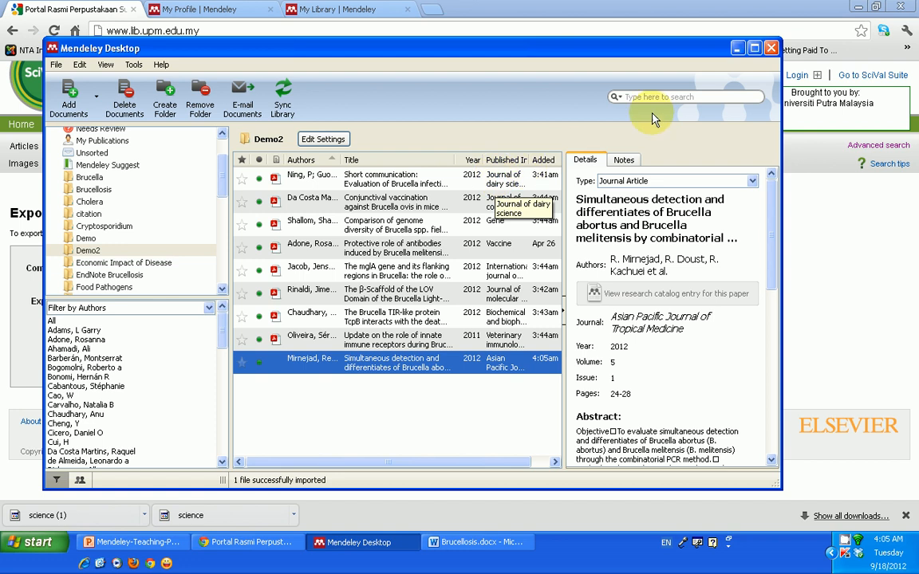
- Maximize the Mendeley Desktop window, then switch to the Mendeley teaching presentation in PowerPoint
left_click(737, 49)
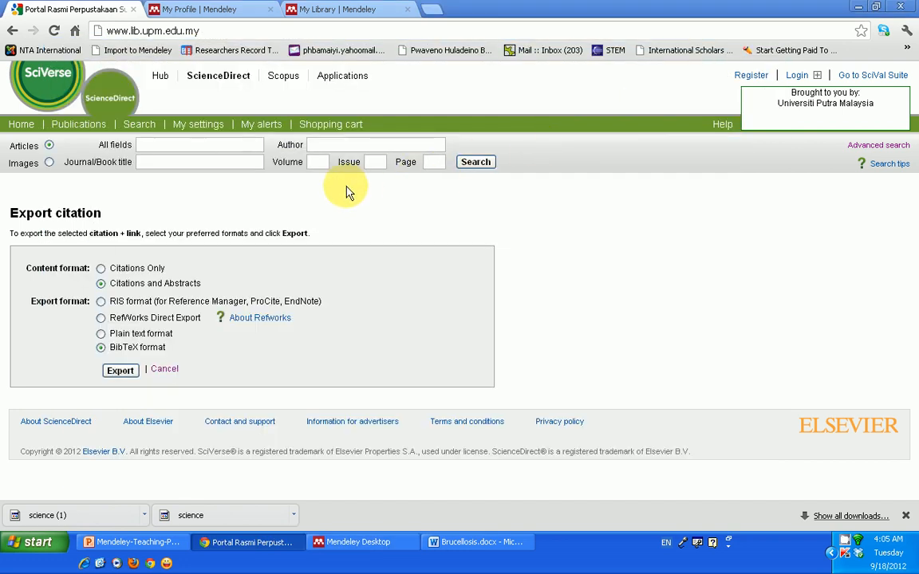
left_click(366, 542)
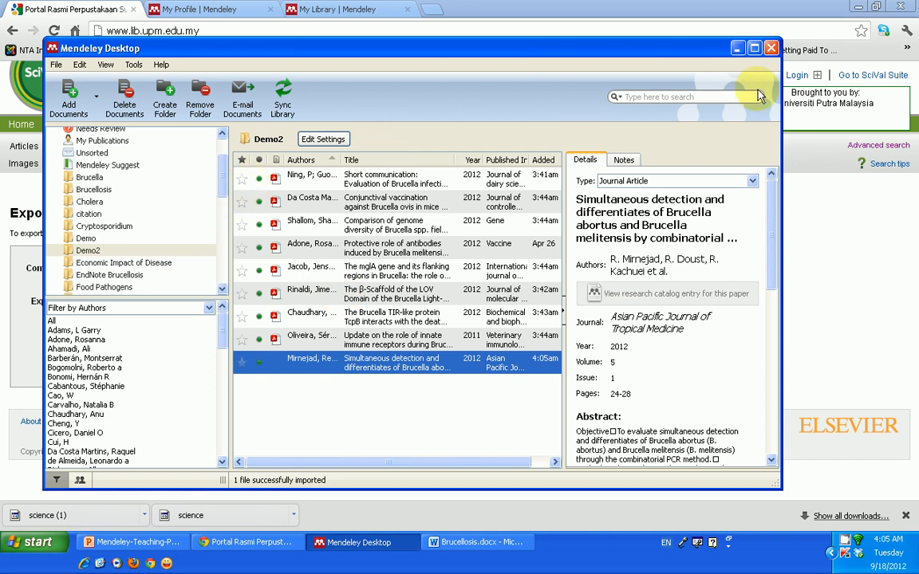
left_click(753, 49)
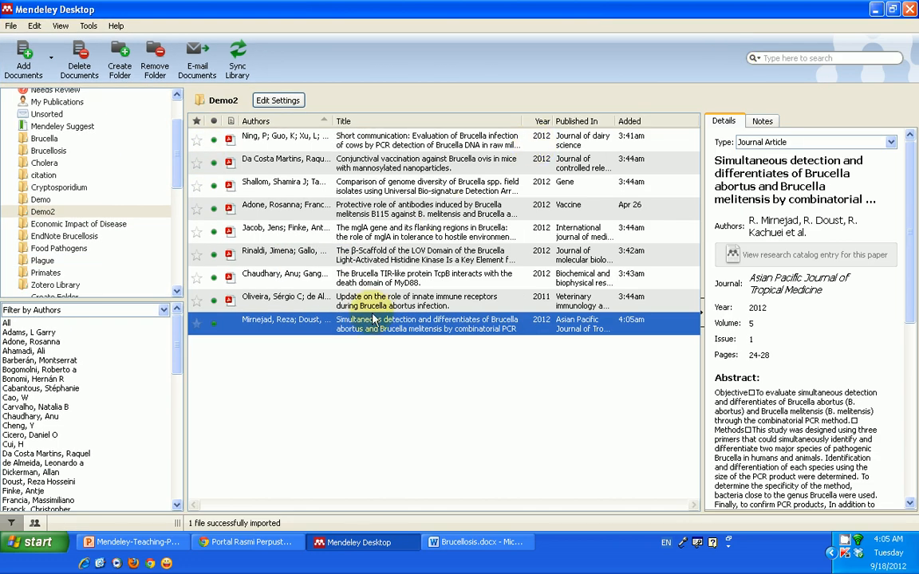
left_click(130, 544)
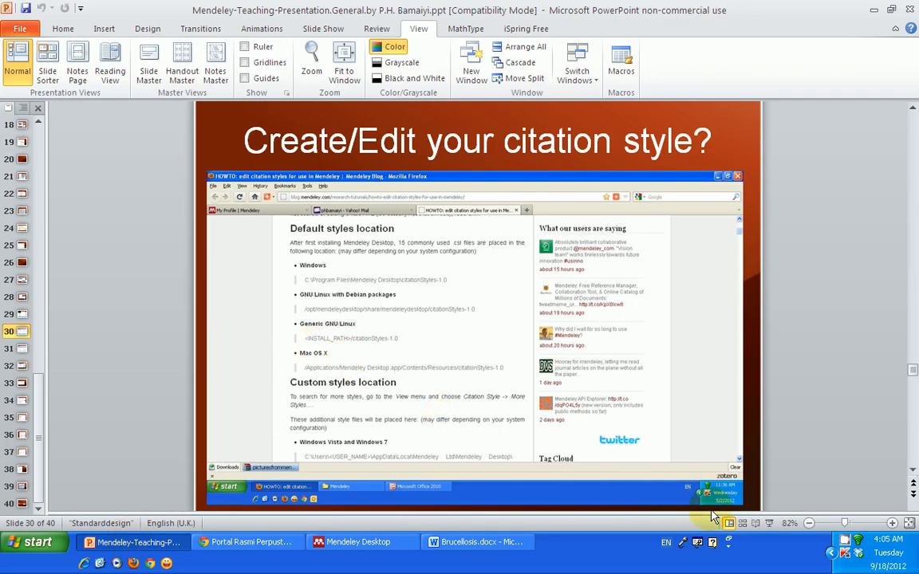